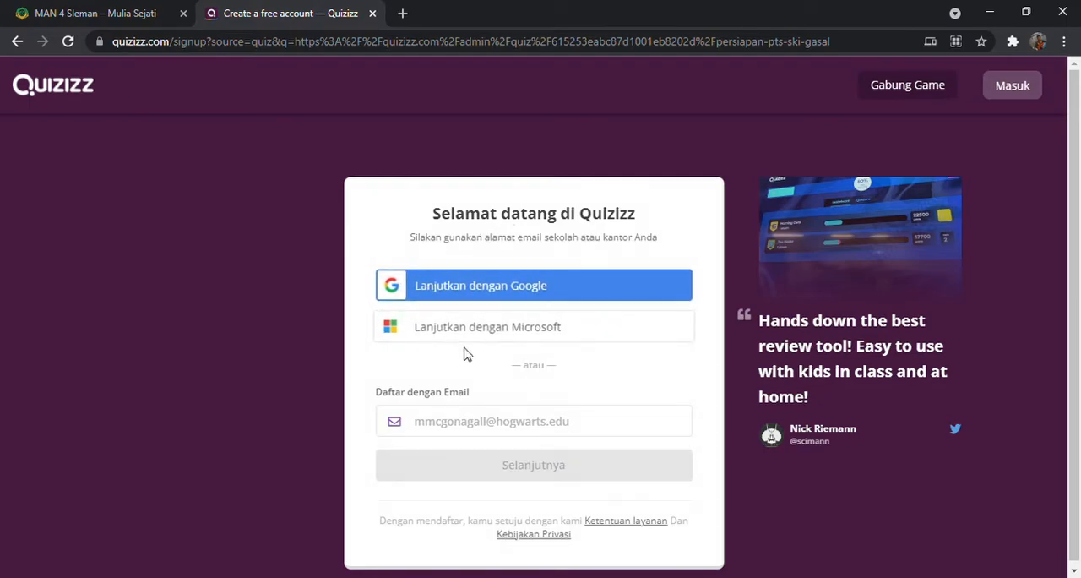
# Sign up with the chosen Google account and register it for Sekolah use as a Guru
pyautogui.click(595, 295)
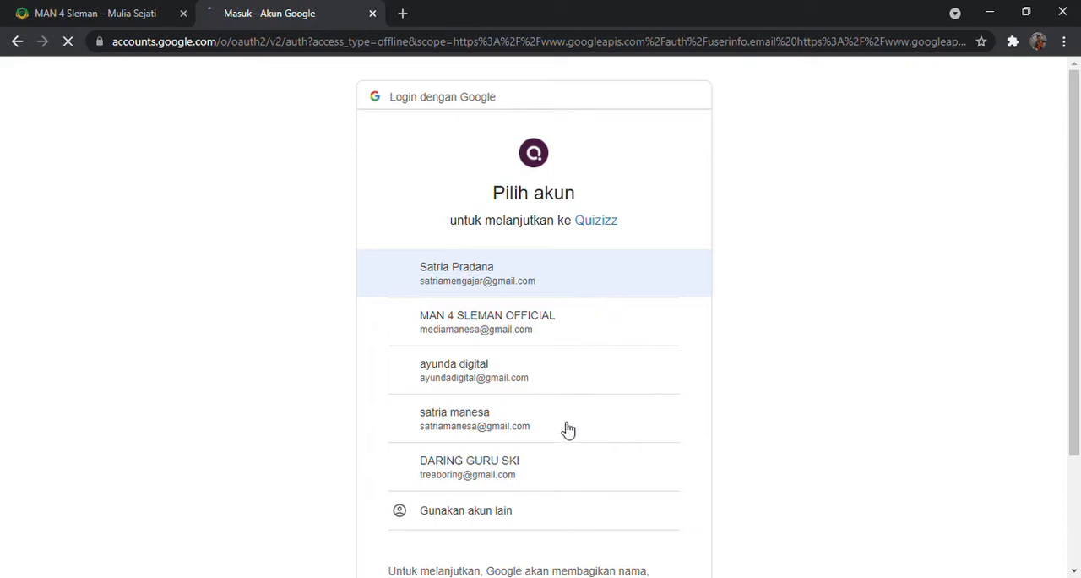
pyautogui.scroll(-2, 434, 346)
pyautogui.scroll(2, 526, 225)
pyautogui.scroll(-2, 481, 342)
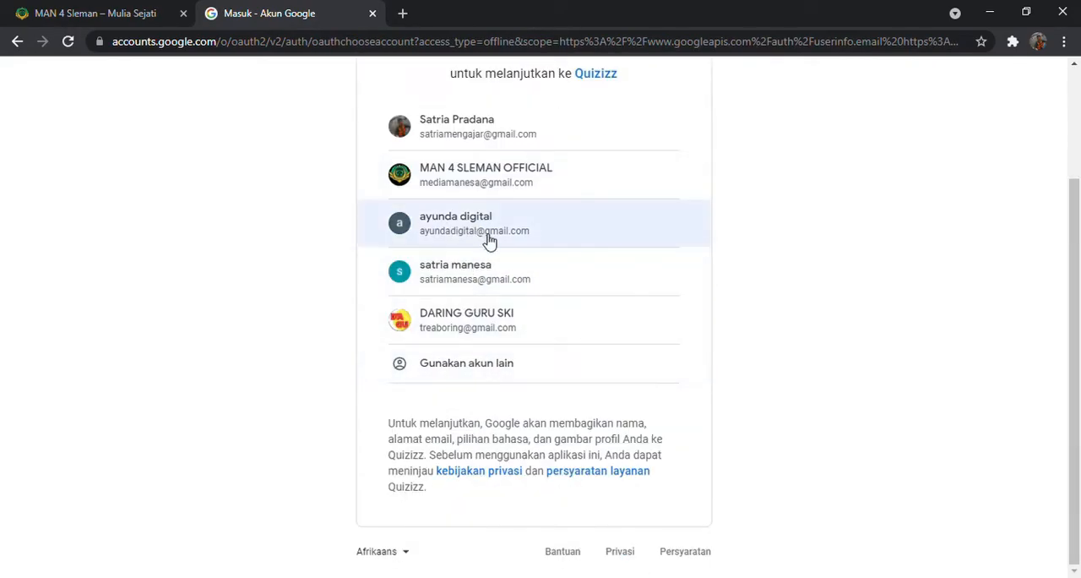
pyautogui.click(480, 279)
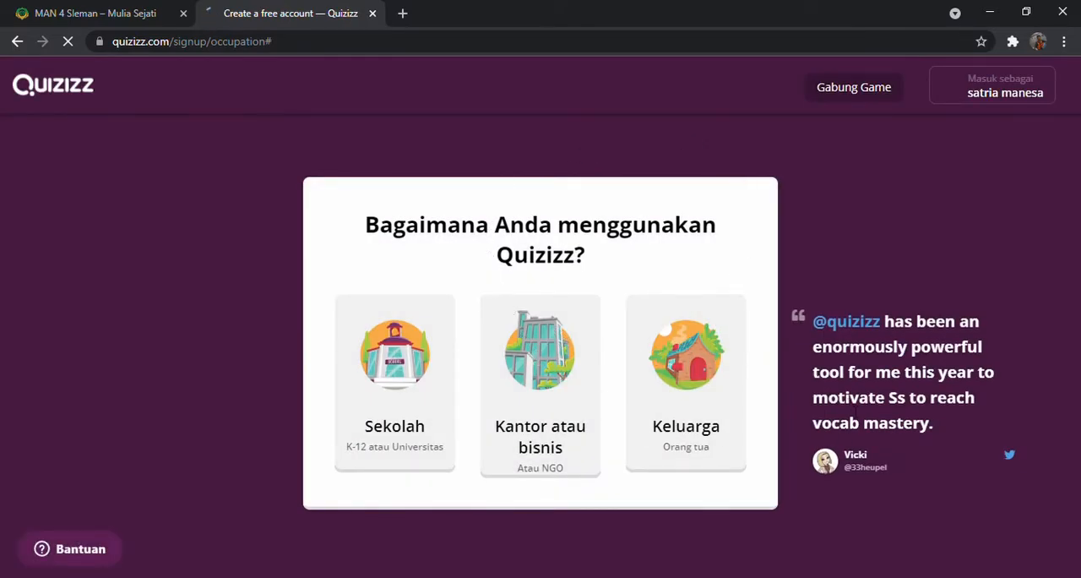
pyautogui.click(417, 409)
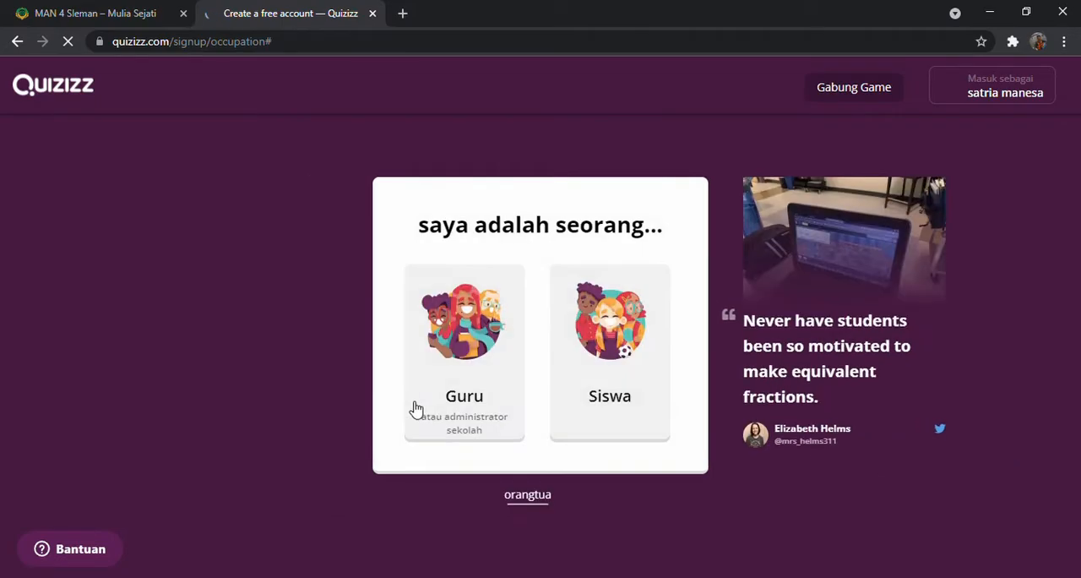
pyautogui.click(481, 414)
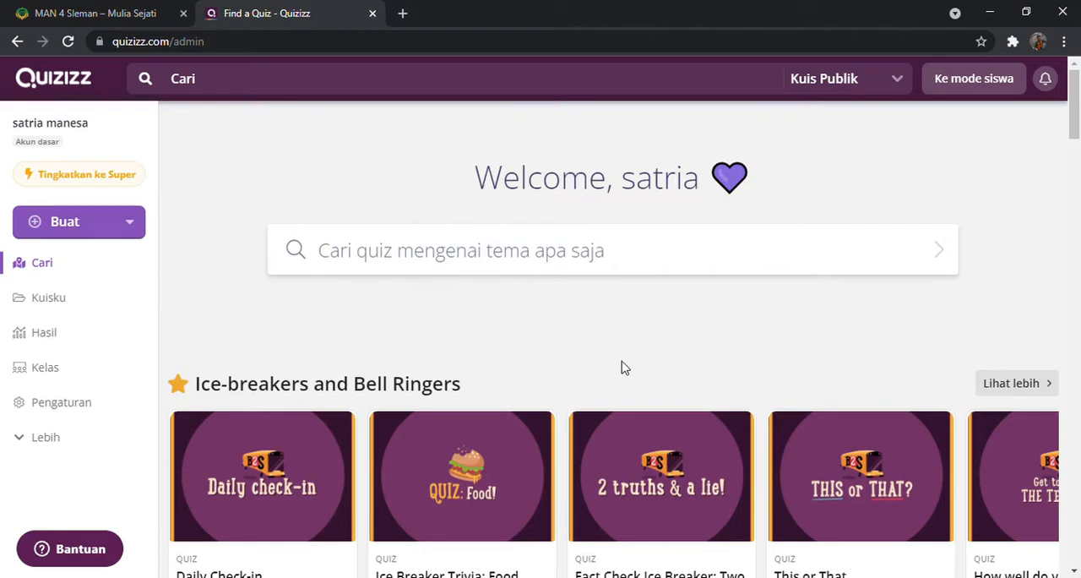
# Create a new quiz and name it Sejarah
pyautogui.click(89, 225)
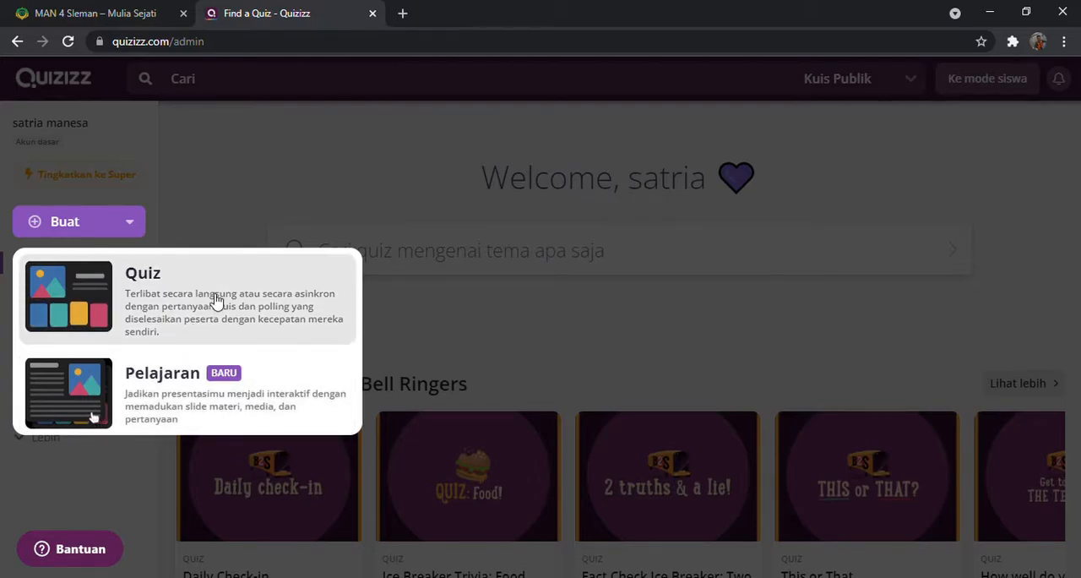
pyautogui.click(218, 300)
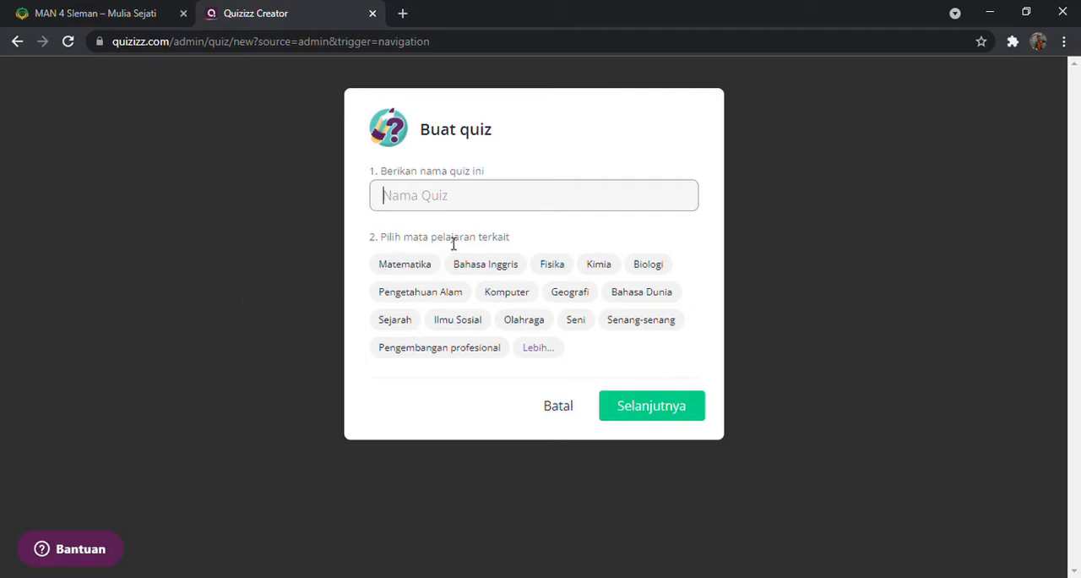
pyautogui.write('Seajra')
pyautogui.press('BackSpace')
pyautogui.press('BackSpace')
pyautogui.write('jaea')
pyautogui.write('rah')
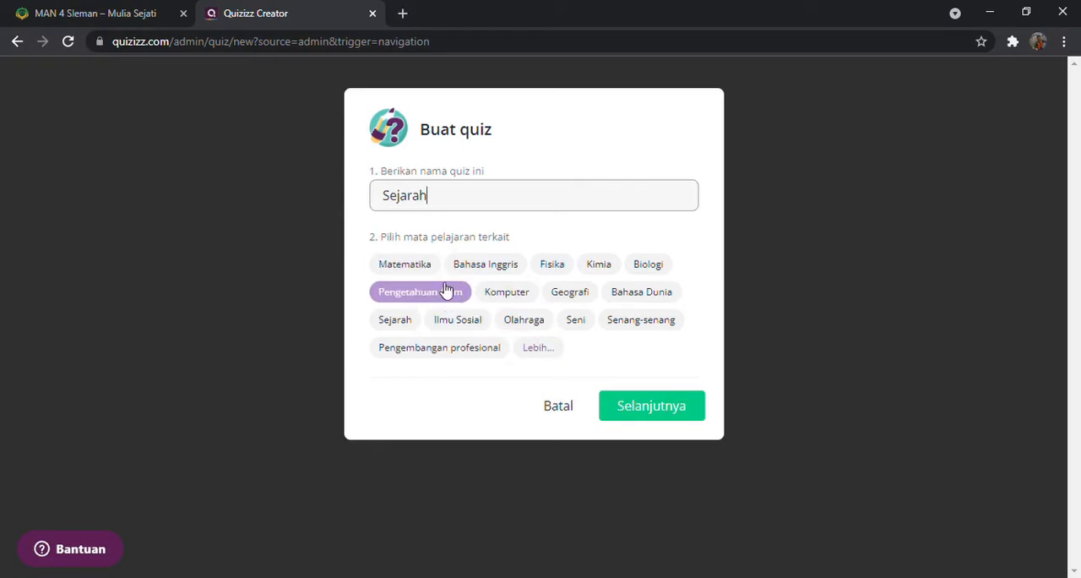
# Assign the subjects Sejarah, Ilmu Sosial and Pendidikan to the quiz and continue to the quiz editor
pyautogui.click(409, 321)
pyautogui.click(470, 330)
pyautogui.click(545, 350)
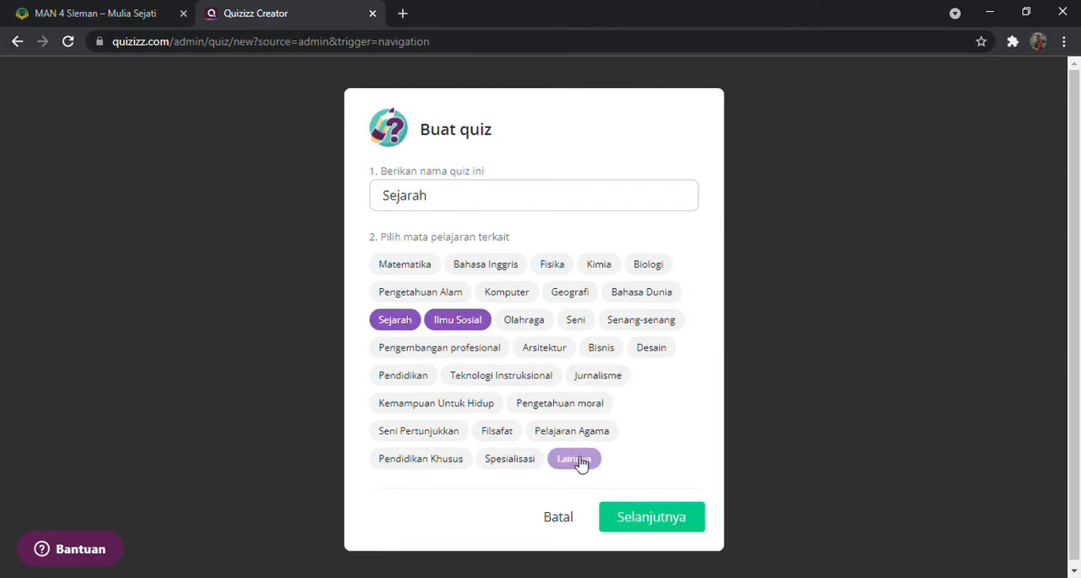
pyautogui.click(399, 378)
pyautogui.click(674, 529)
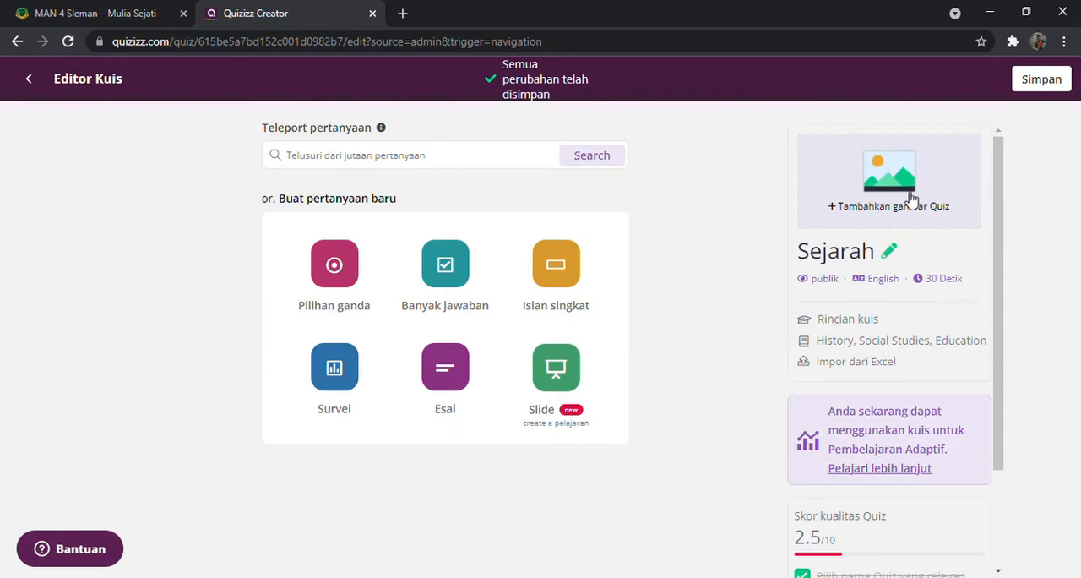
# Add a Pilihan ganda question and give it a fifth answer option
pyautogui.click(334, 269)
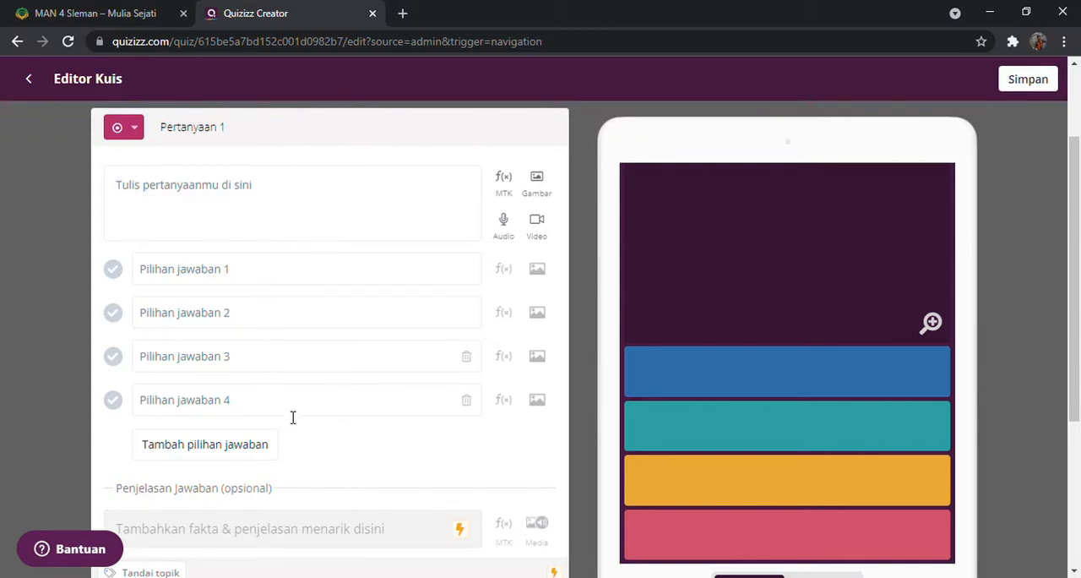
pyautogui.click(263, 454)
pyautogui.scroll(-1, 267, 456)
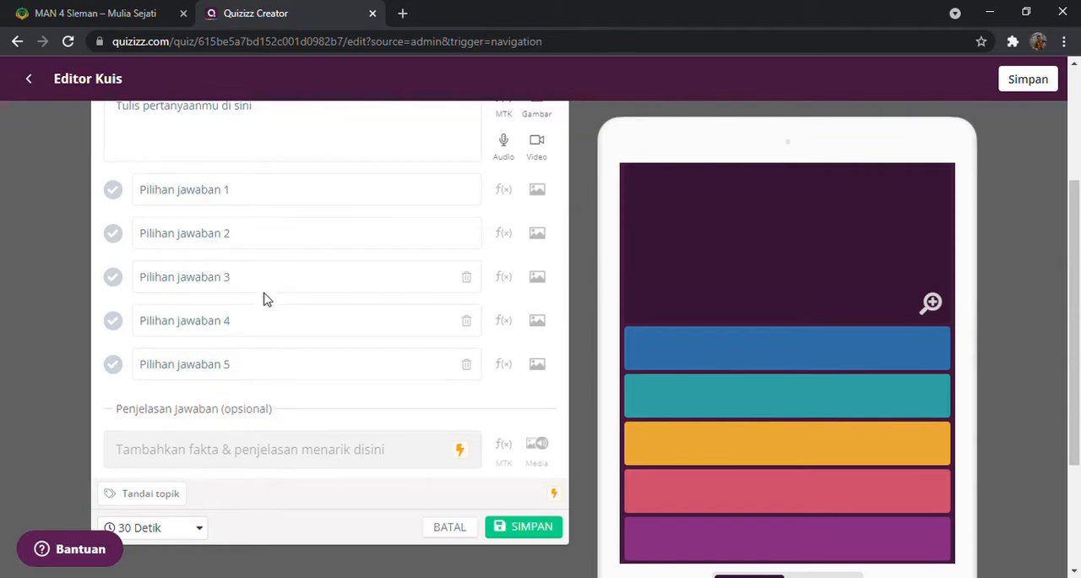
# Enter the question text "Dimanakah letak kreaton kesultanan hamengkubuwono ke x" for question 1
pyautogui.scroll(2, 265, 297)
pyautogui.click(241, 273)
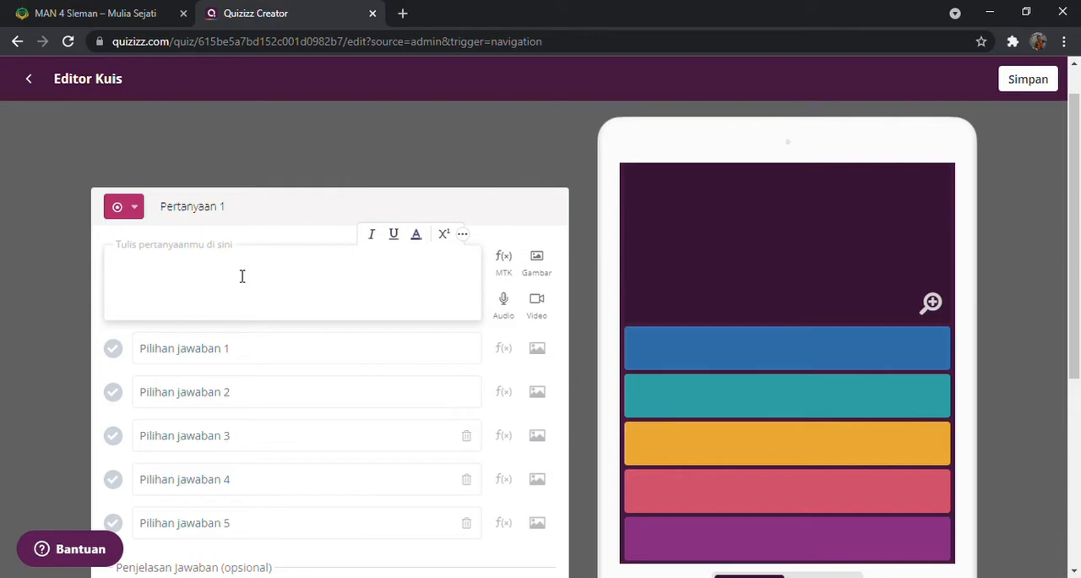
pyautogui.write('Diamna')
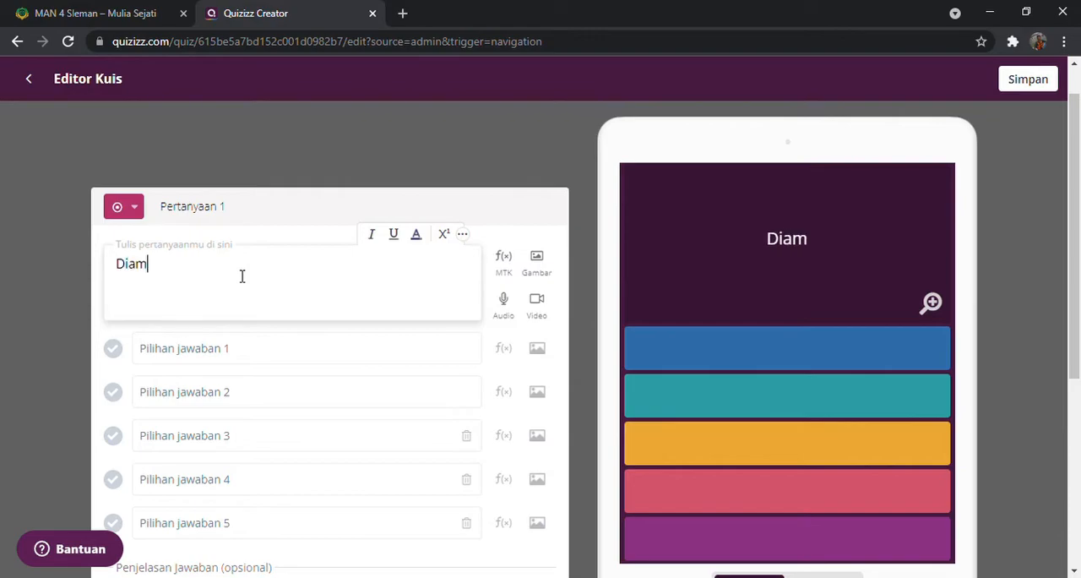
pyautogui.press('BackSpace')
pyautogui.press('BackSpace')
pyautogui.press('BackSpace')
pyautogui.press('BackSpace')
pyautogui.write('man')
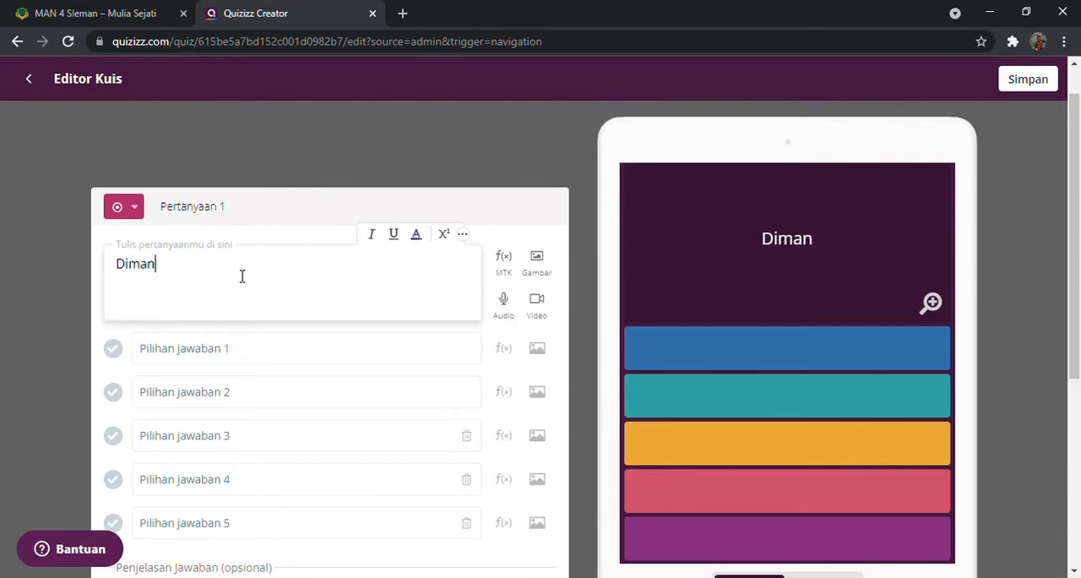
pyautogui.write('akah letak kreaton ')
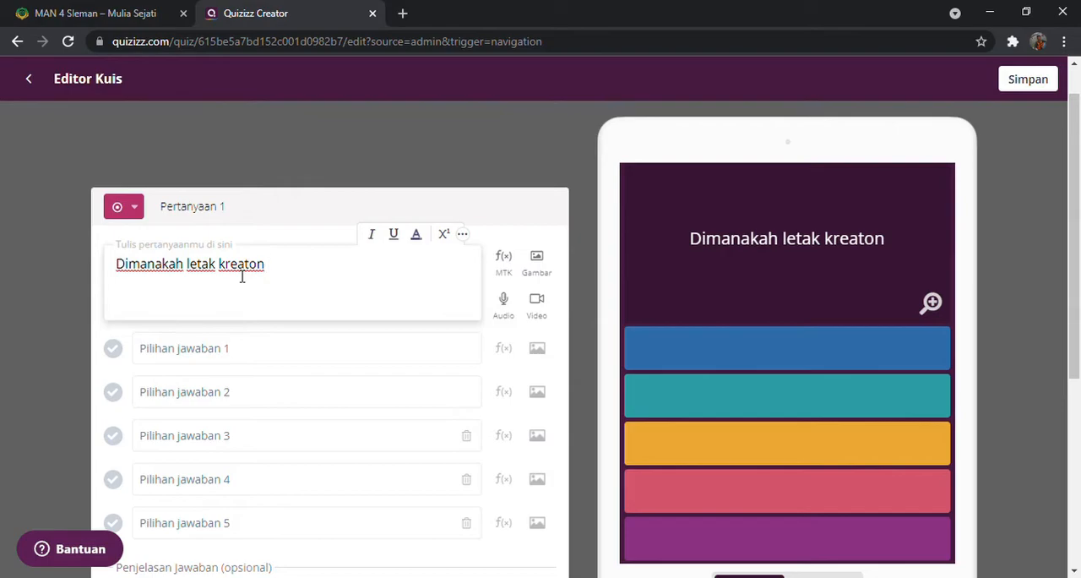
pyautogui.write('haang')
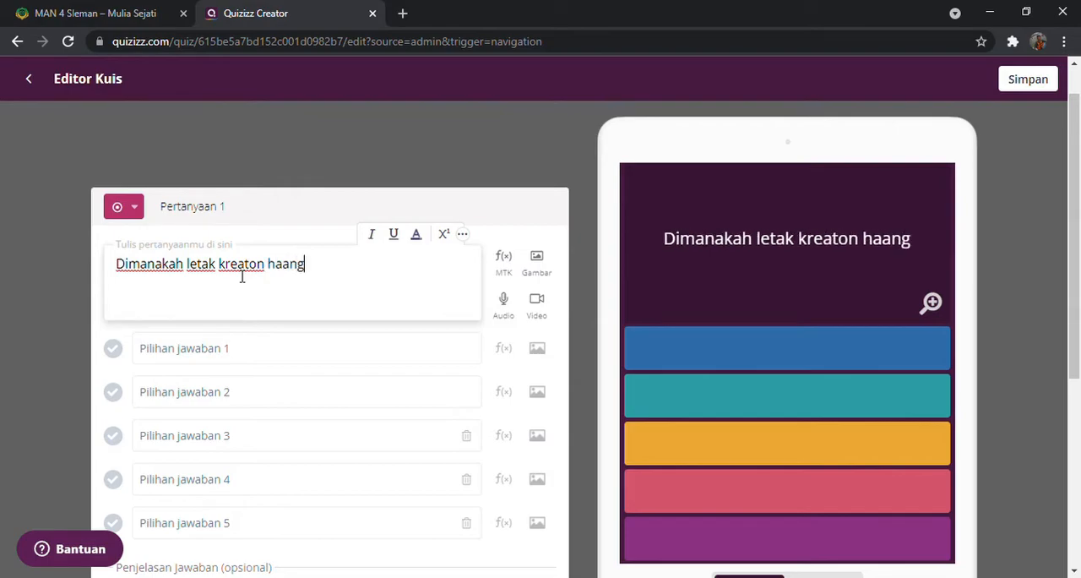
pyautogui.write('kubuwono')
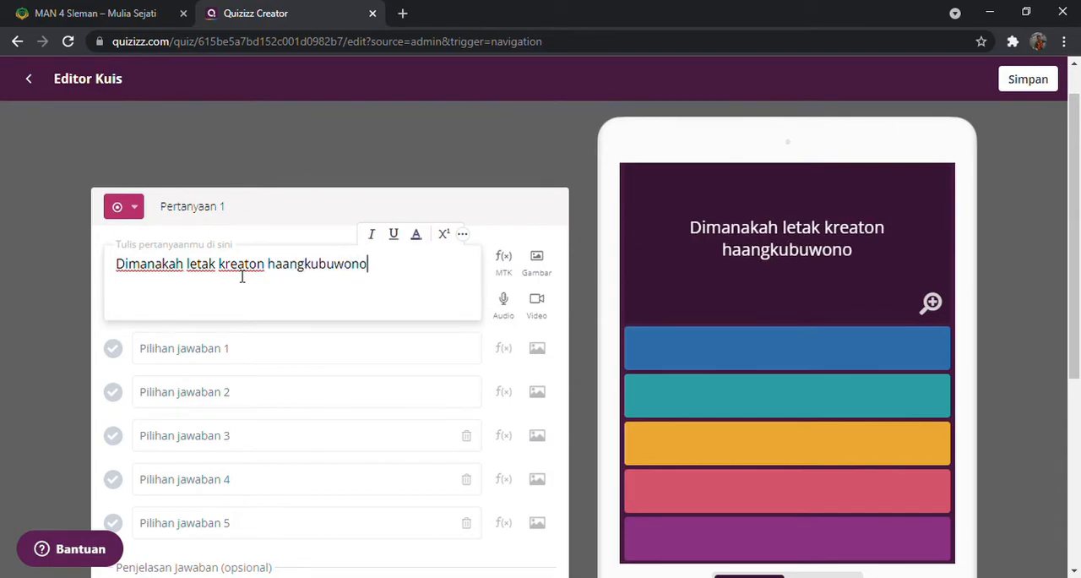
pyautogui.press('BackSpace')
pyautogui.press('BackSpace')
pyautogui.press('BackSpace')
pyautogui.press('BackSpace')
pyautogui.press('BackSpace')
pyautogui.press('BackSpace')
pyautogui.press('BackSpace')
pyautogui.press('BackSpace')
pyautogui.press('BackSpace')
pyautogui.press('BackSpace')
pyautogui.press('BackSpace')
pyautogui.press('BackSpace')
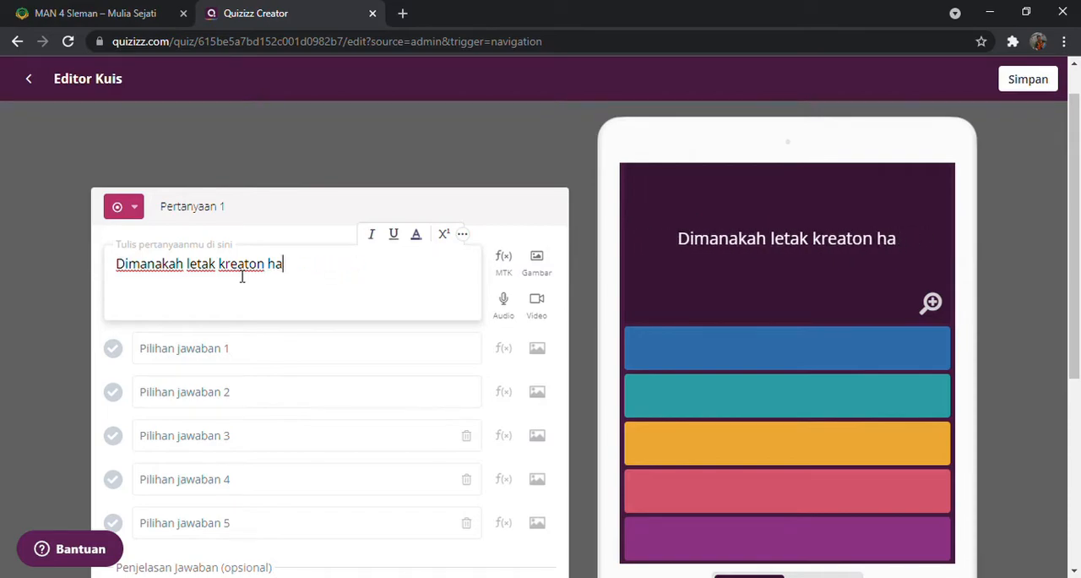
pyautogui.press('BackSpace')
pyautogui.write('kesultanan ')
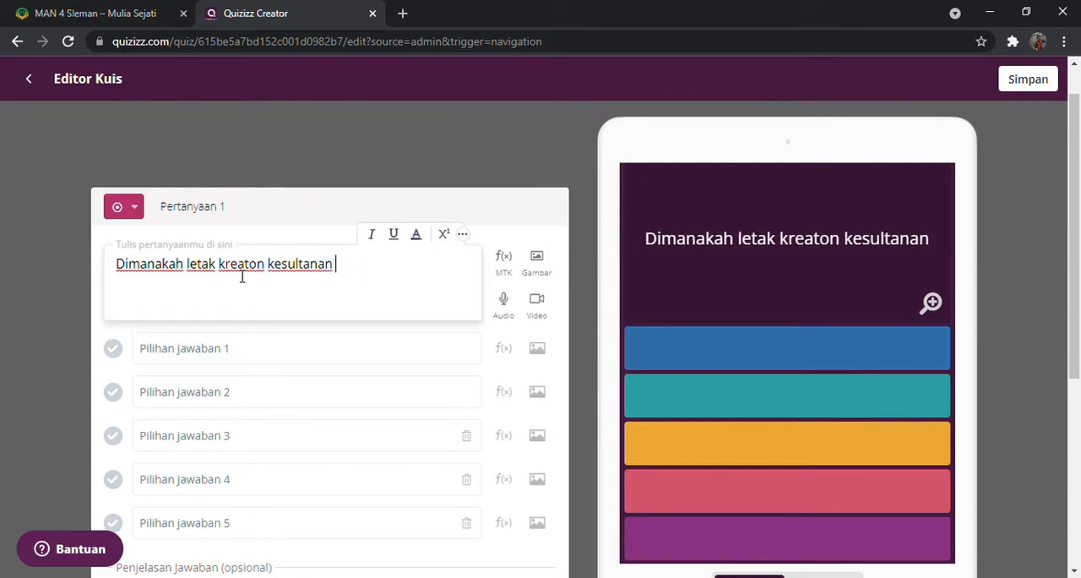
pyautogui.write('hamengkub')
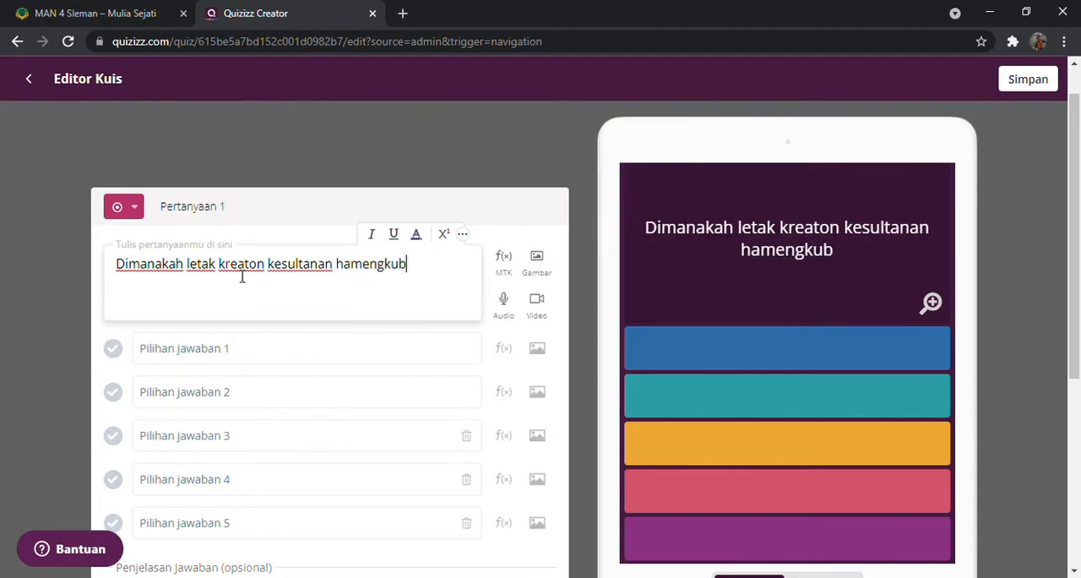
pyautogui.write('uwono e')
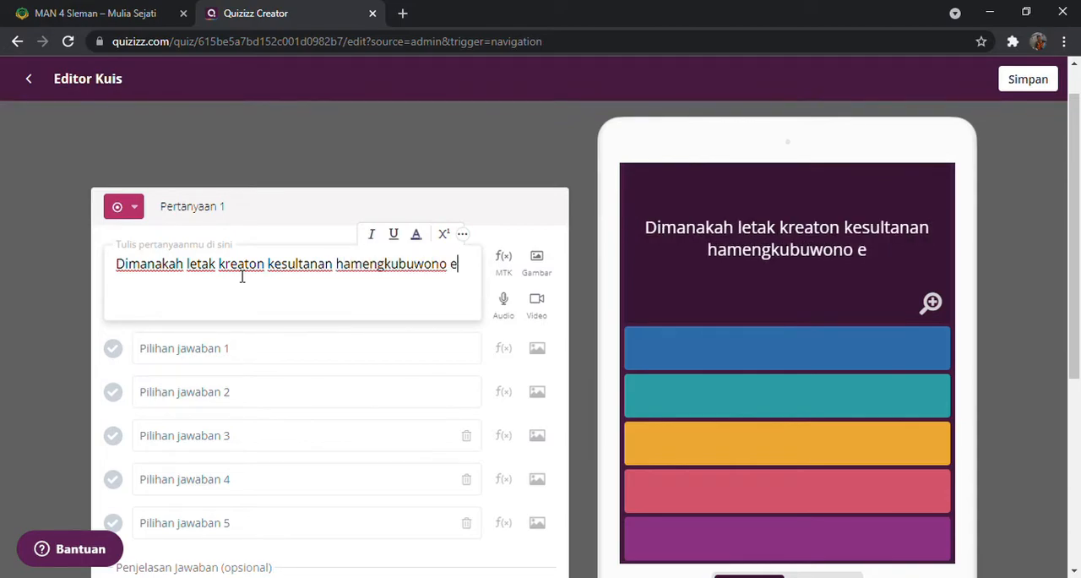
pyautogui.press('BackSpace')
pyautogui.write('ke x')
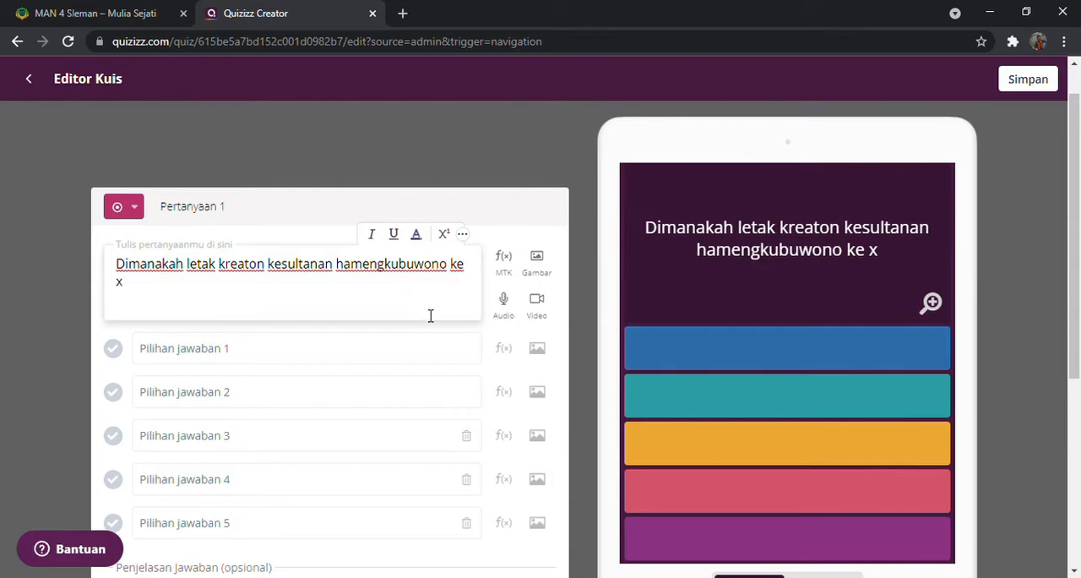
# Fill in the first four answer options with Solo, D.I Yogyakarta, Surabaya and Jakarta
pyautogui.click(228, 356)
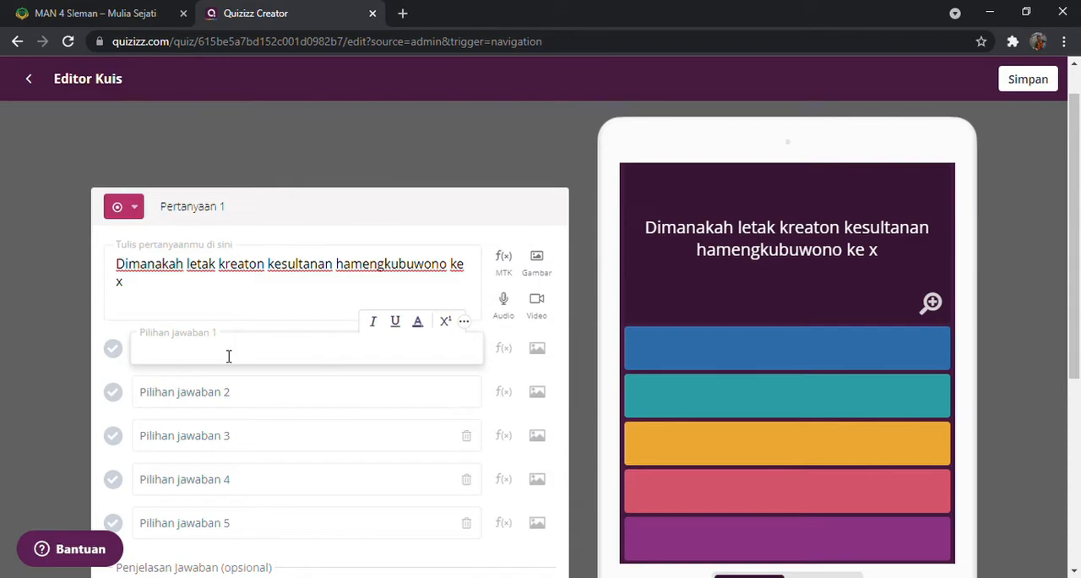
pyautogui.write('Solo')
pyautogui.click(250, 400)
pyautogui.write('D.')
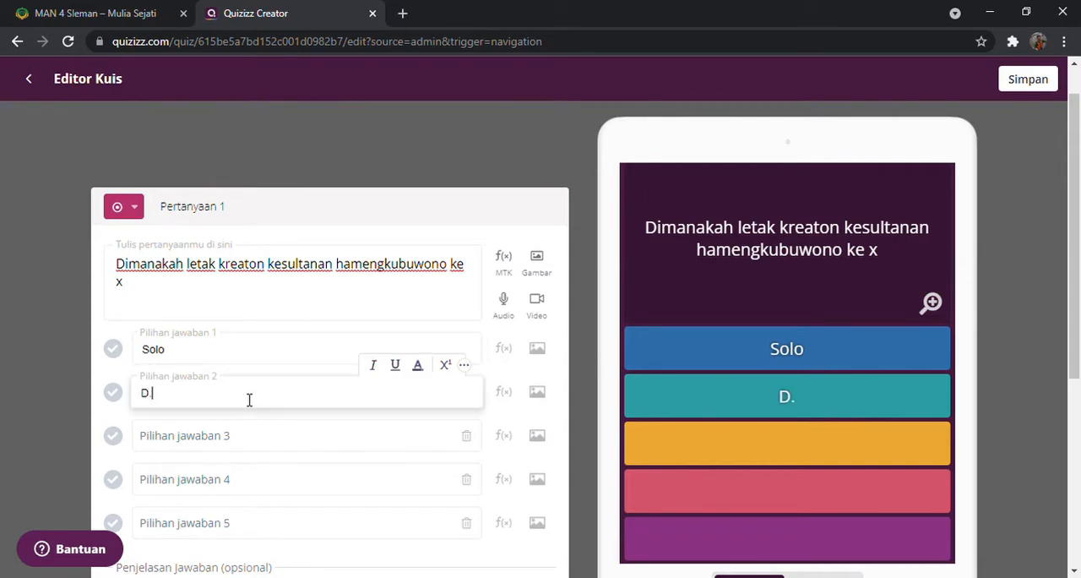
pyautogui.write('I Yogyak')
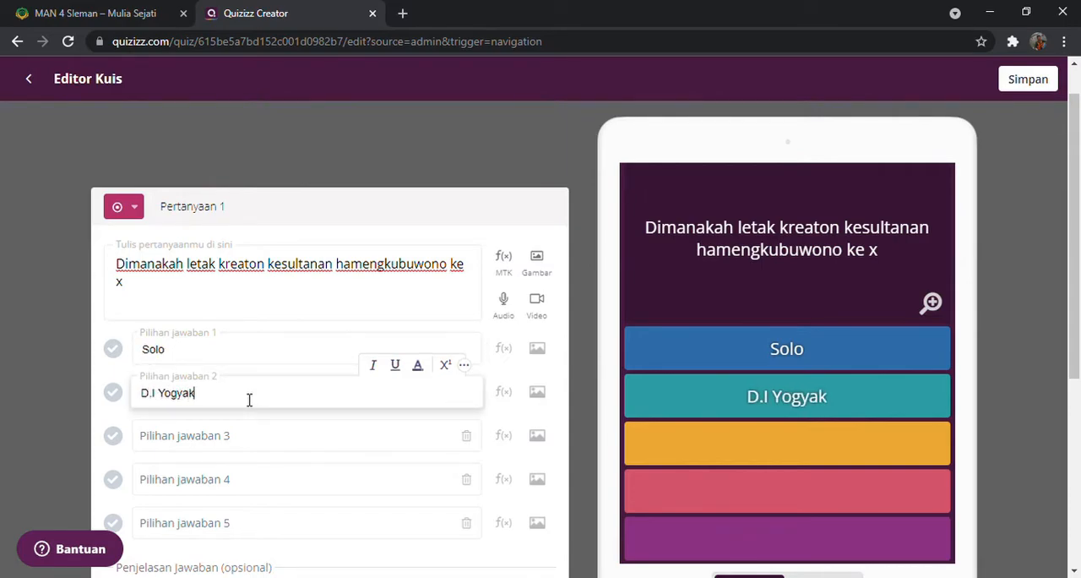
pyautogui.write('arta')
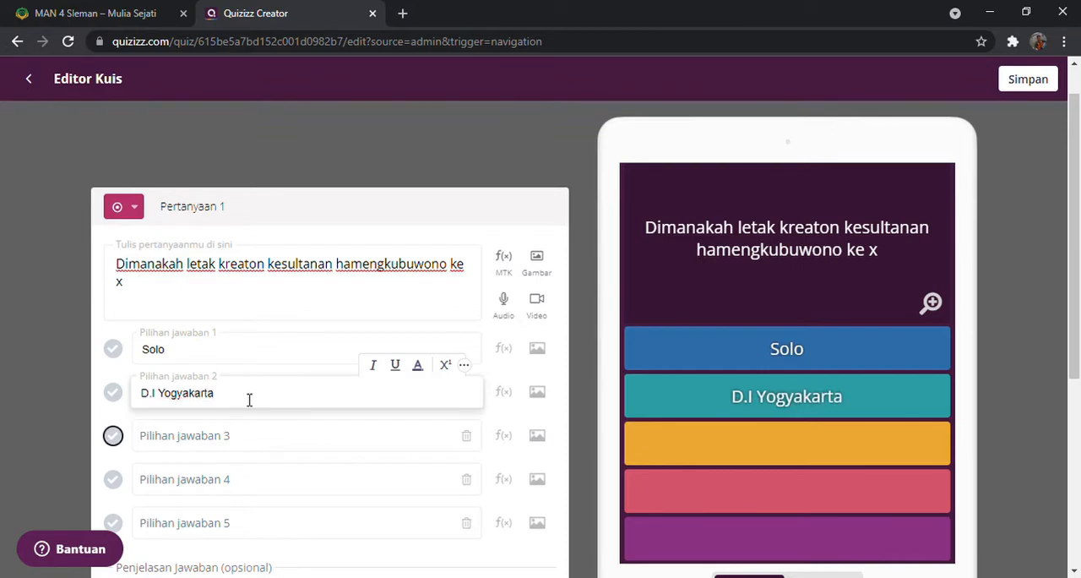
pyautogui.click(258, 439)
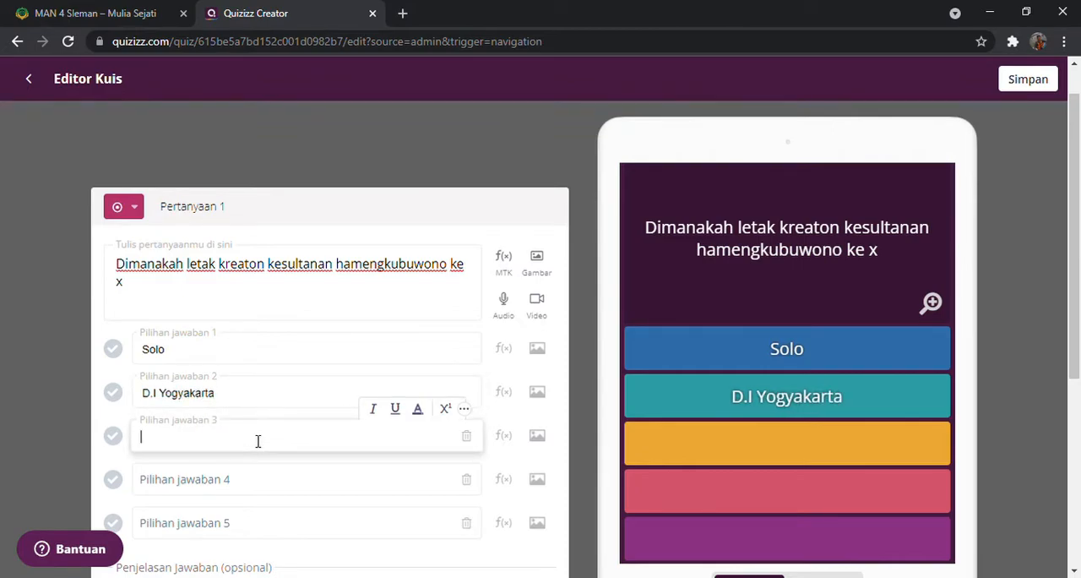
pyautogui.write('Surabaya')
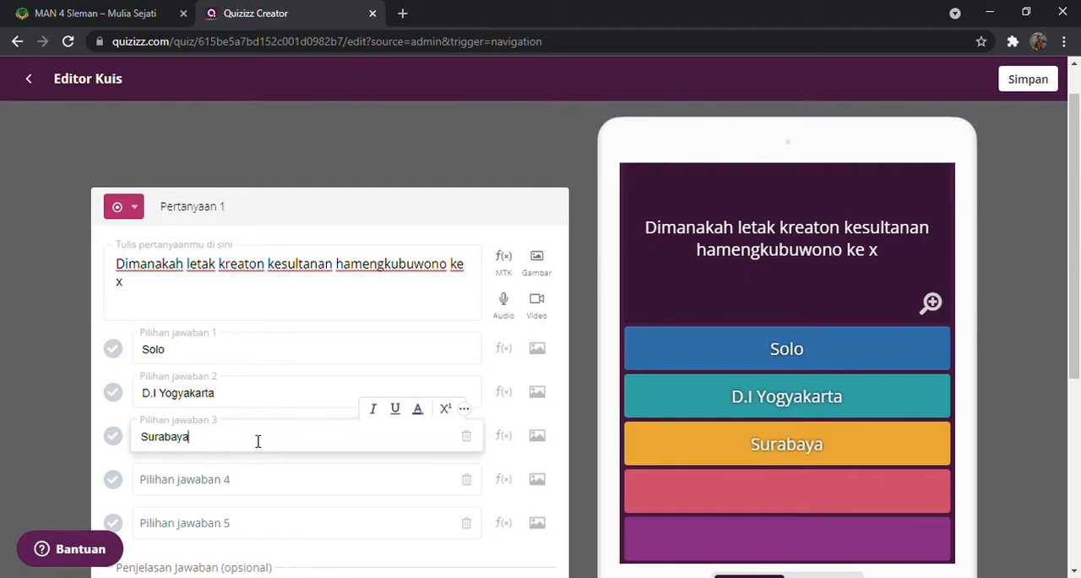
pyautogui.click(284, 486)
pyautogui.write('Jakarta')
# Enter Semarang as the fifth answer option and mark D.I Yogyakarta as the correct answer
pyautogui.scroll(-1, 284, 487)
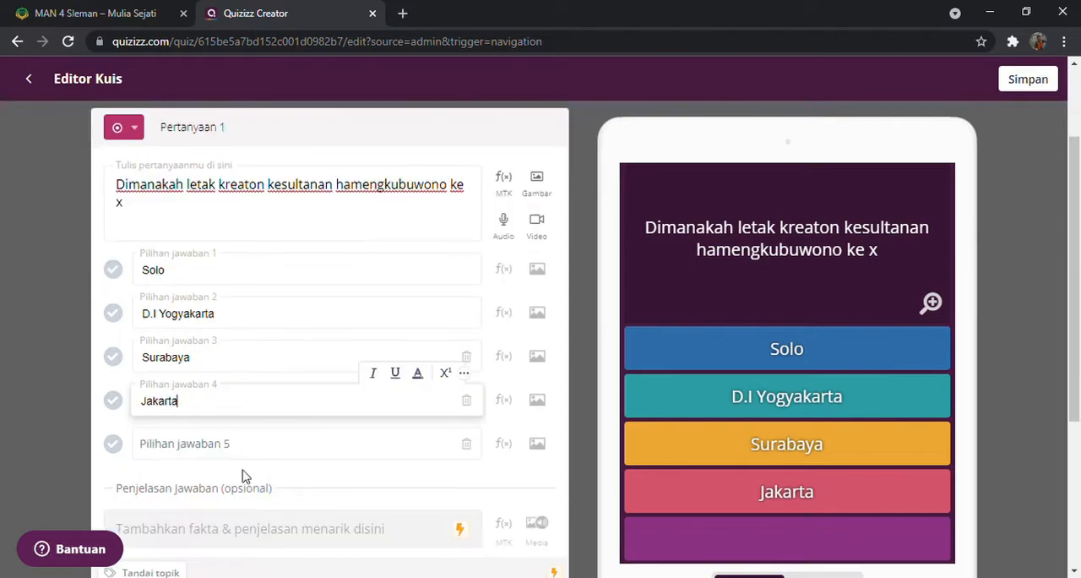
pyautogui.click(204, 445)
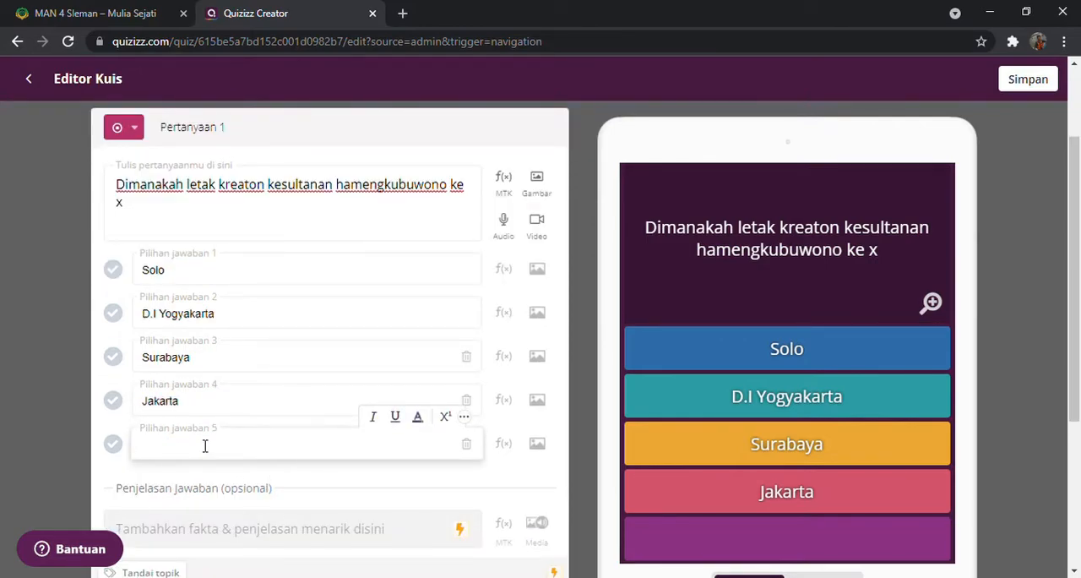
pyautogui.write('Seamranag')
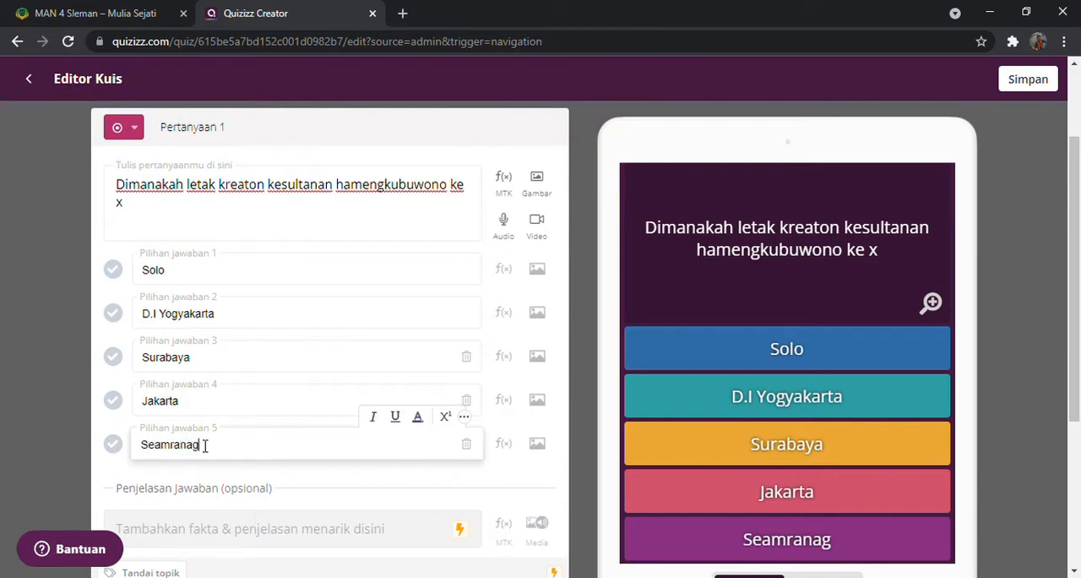
pyautogui.press('BackSpace')
pyautogui.press('BackSpace')
pyautogui.press('BackSpace')
pyautogui.press('BackSpace')
pyautogui.press('BackSpace')
pyautogui.write('ara')
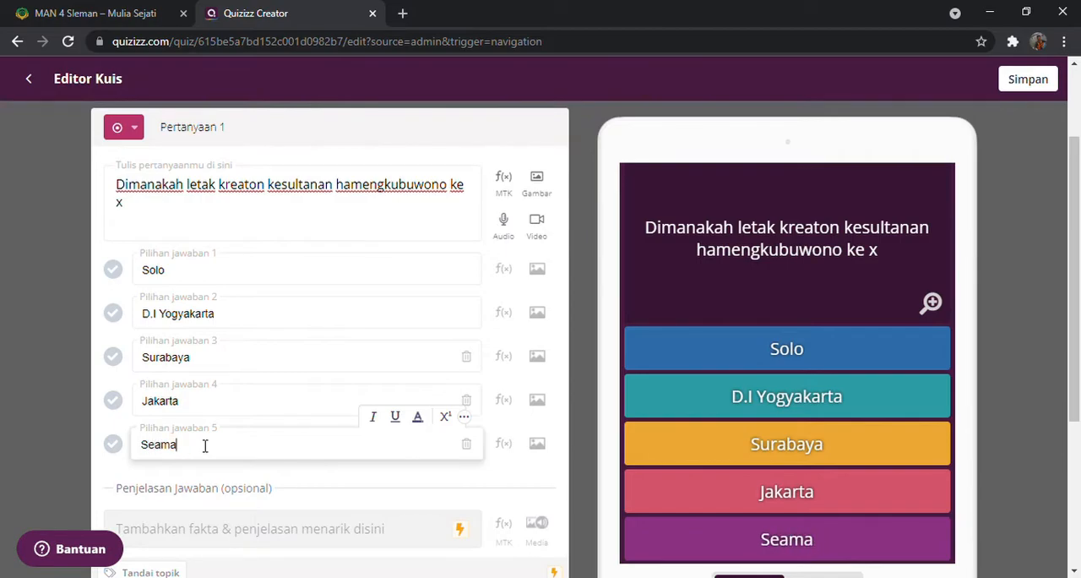
pyautogui.press('BackSpace')
pyautogui.press('BackSpace')
pyautogui.press('BackSpace')
pyautogui.press('BackSpace')
pyautogui.press('BackSpace')
pyautogui.press('BackSpace')
pyautogui.write('emarang')
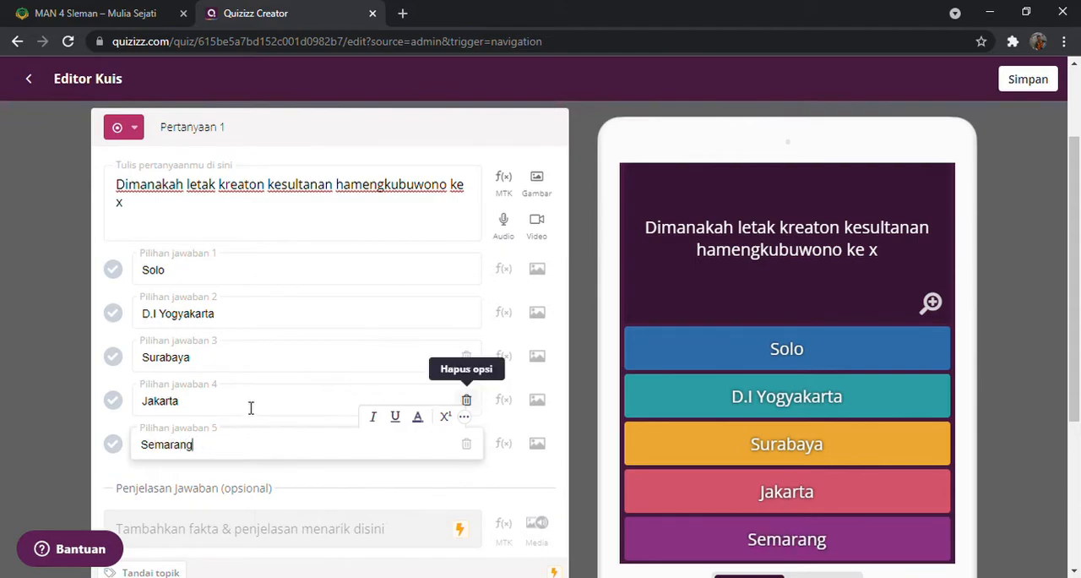
pyautogui.click(114, 320)
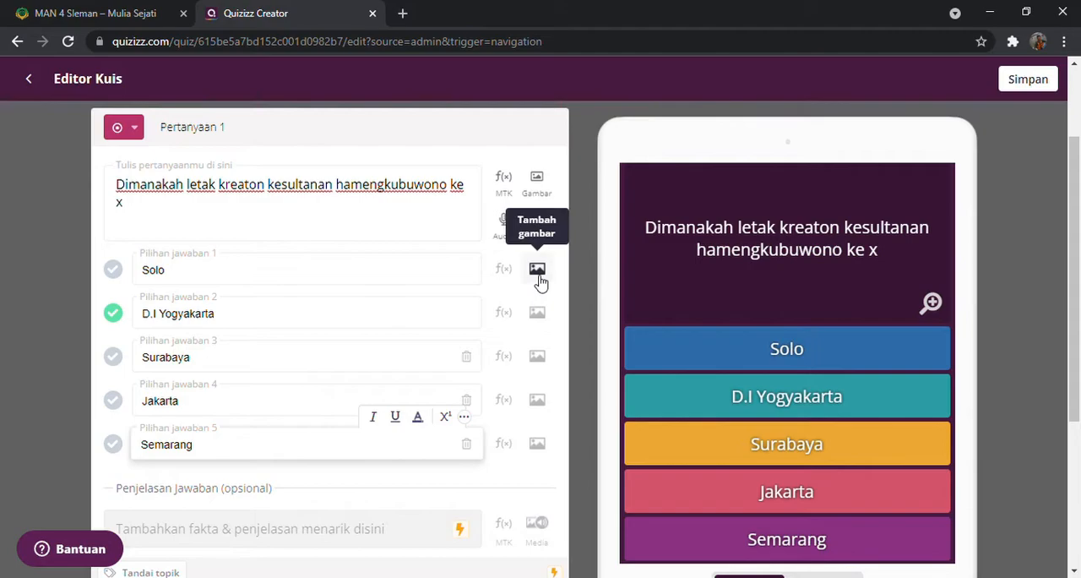
# Keep the text answer options and save question 1
pyautogui.click(541, 314)
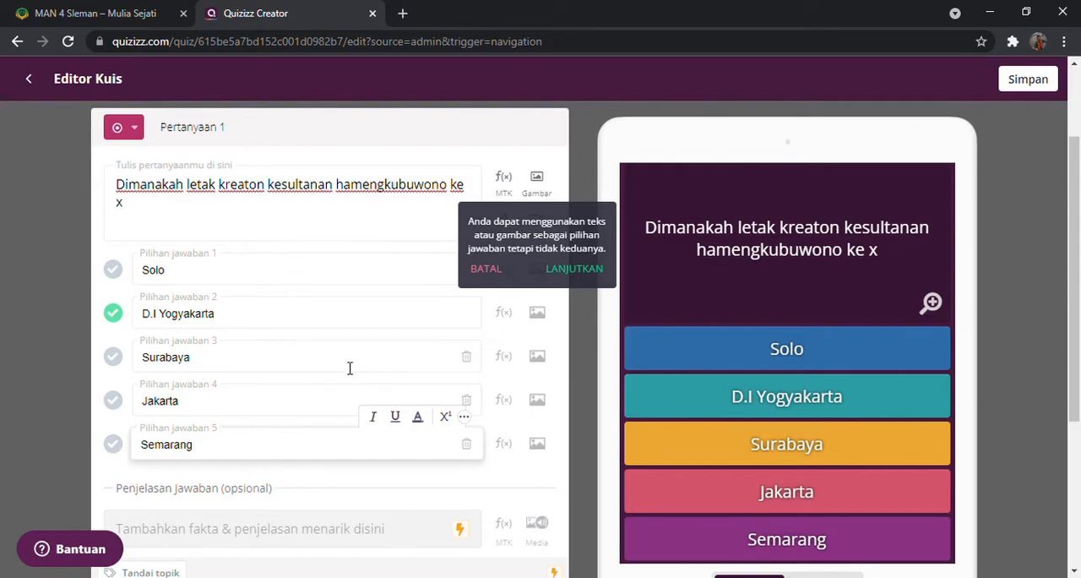
pyautogui.scroll(-1, 354, 373)
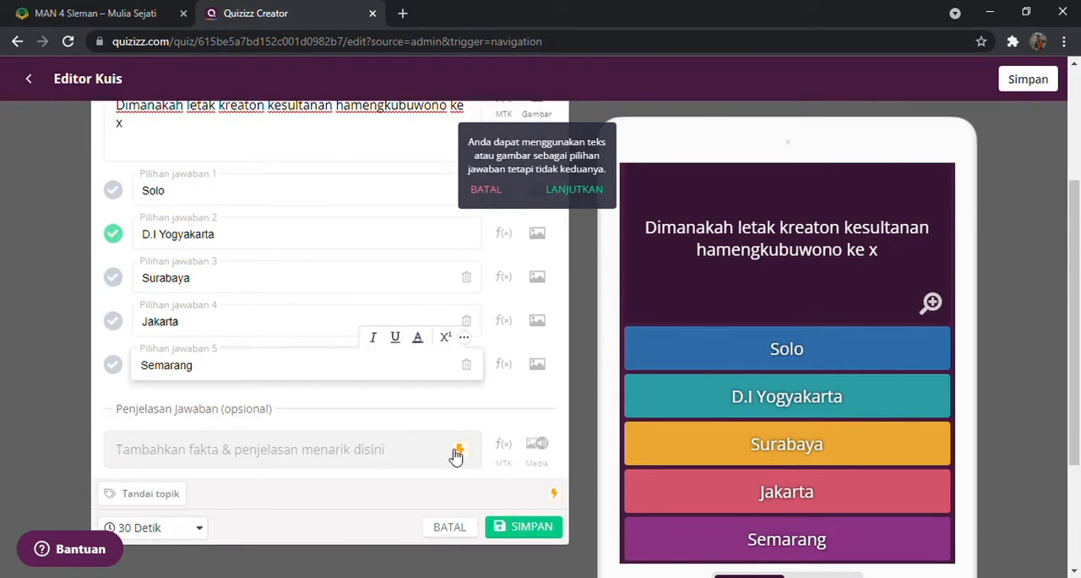
pyautogui.click(514, 534)
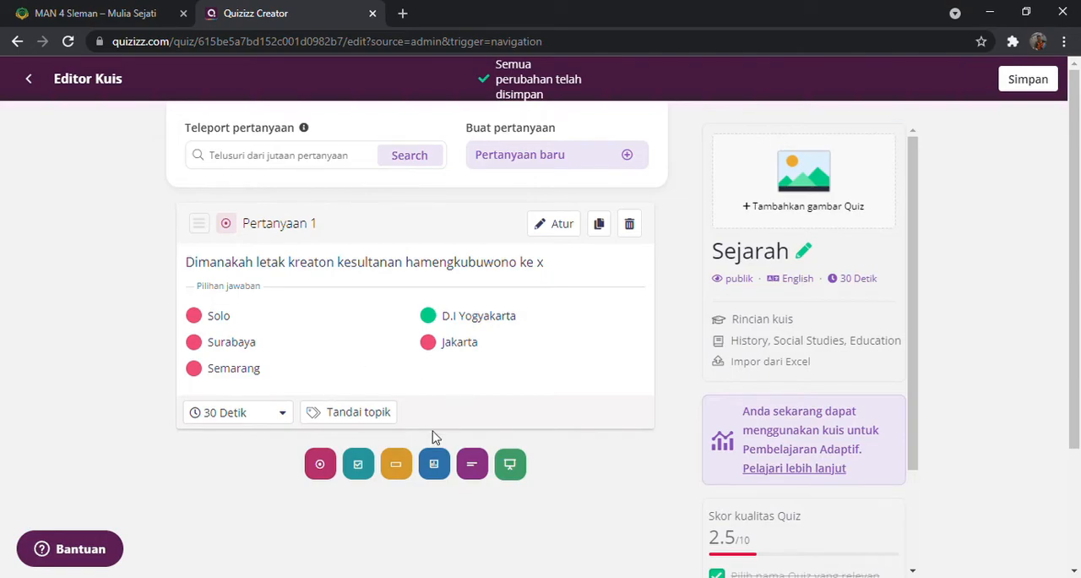
# Add a second Pilihan ganda question with the text "dimanakah bung tomo meperjuangkan kemerdekaan"
pyautogui.click(319, 464)
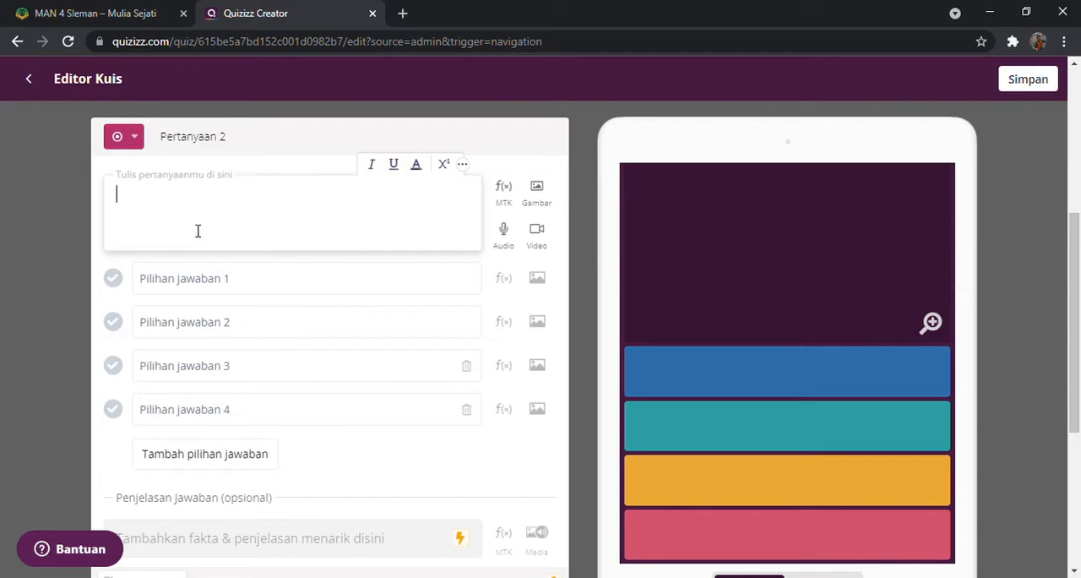
pyautogui.write('dimanakah bung tomo meperj')
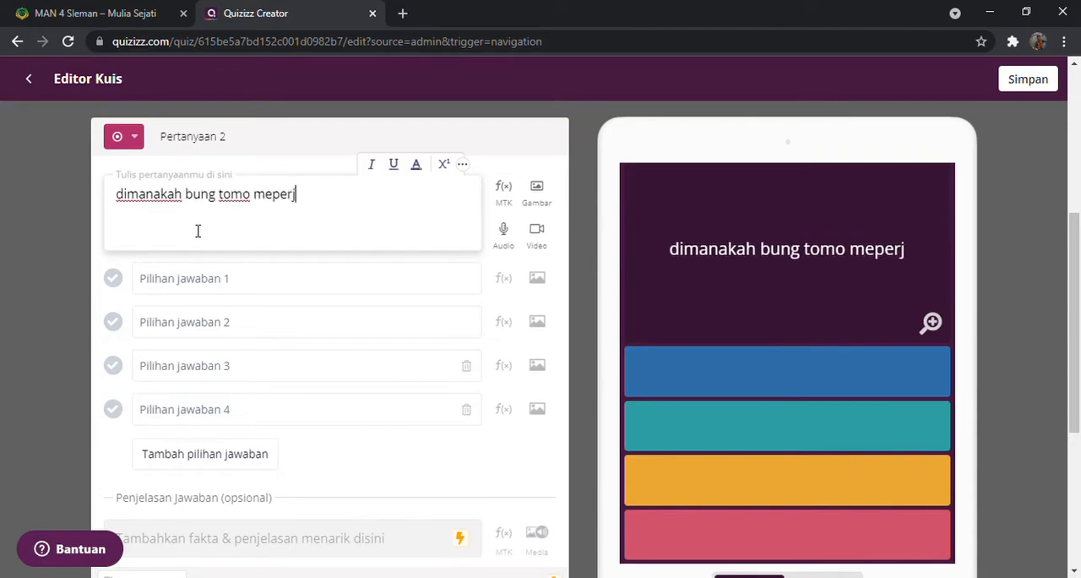
pyautogui.write('uangkan kemerdekaan')
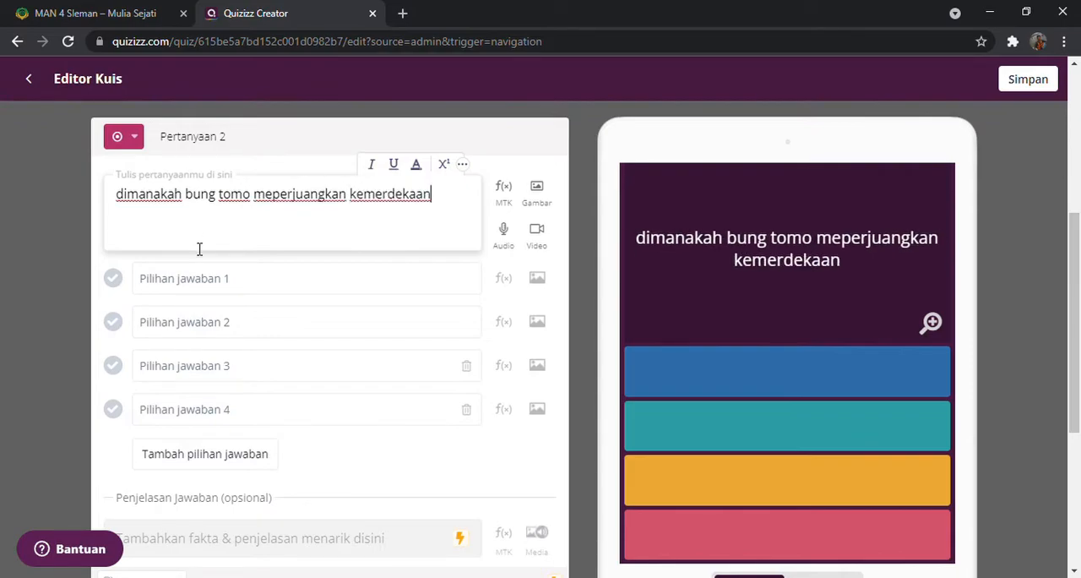
pyautogui.click(537, 279)
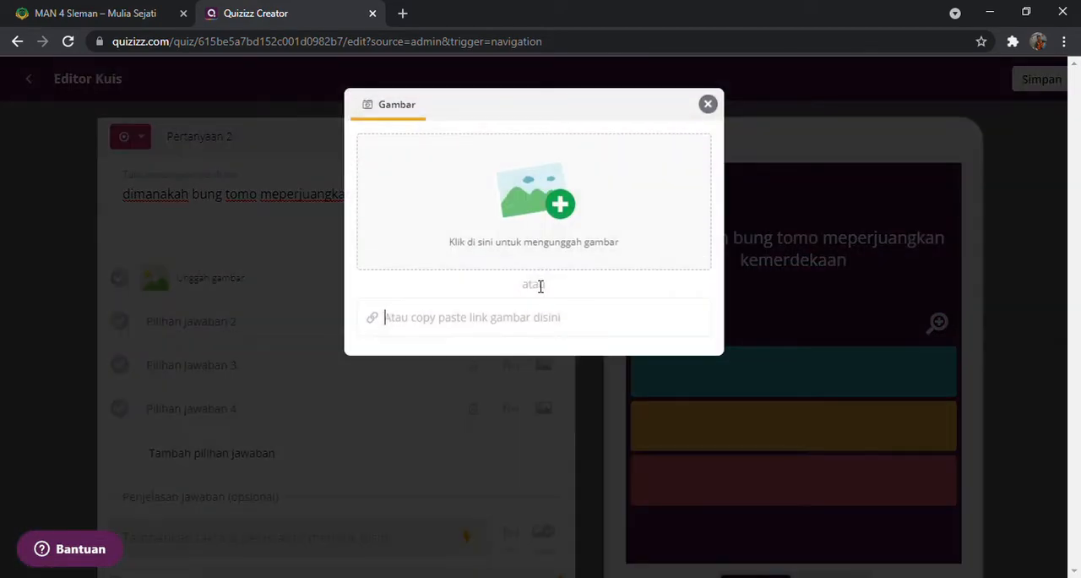
pyautogui.click(568, 203)
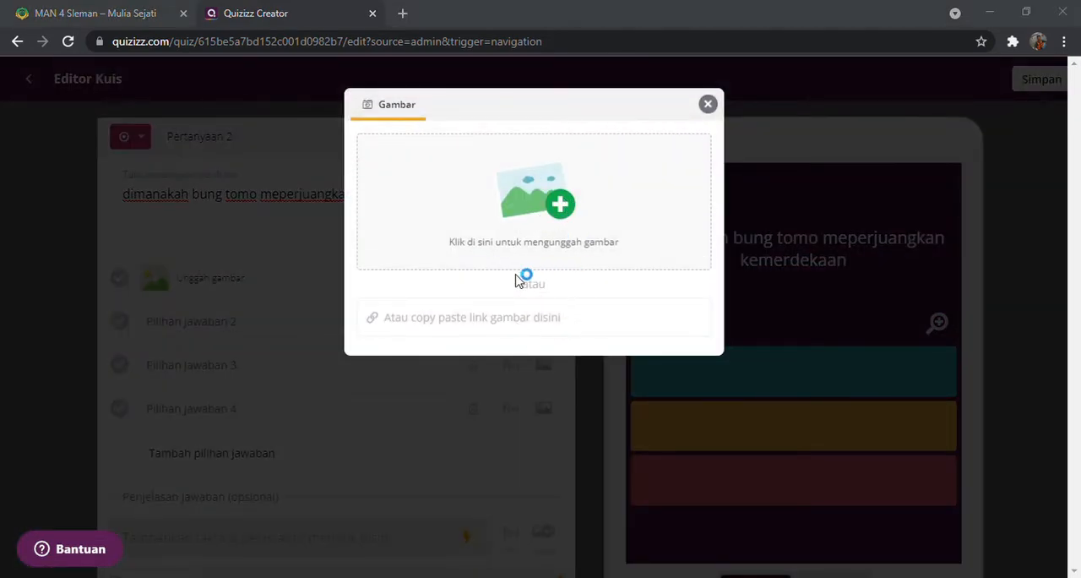
pyautogui.click(522, 12)
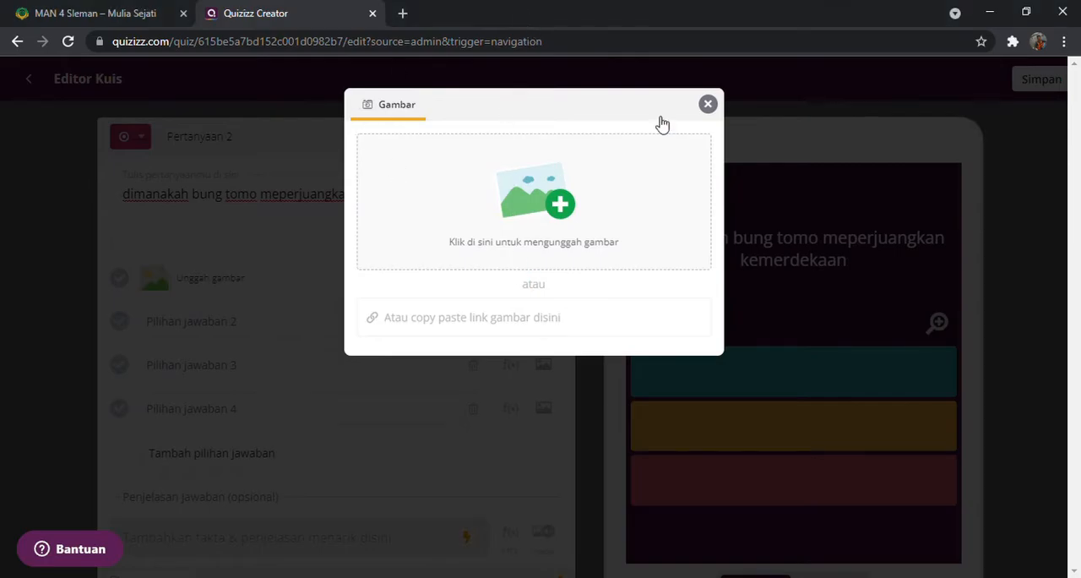
pyautogui.click(708, 103)
# Search Google Images for surabaya in a new browser tab and save a picture as surabaya.jfif
pyautogui.click(403, 13)
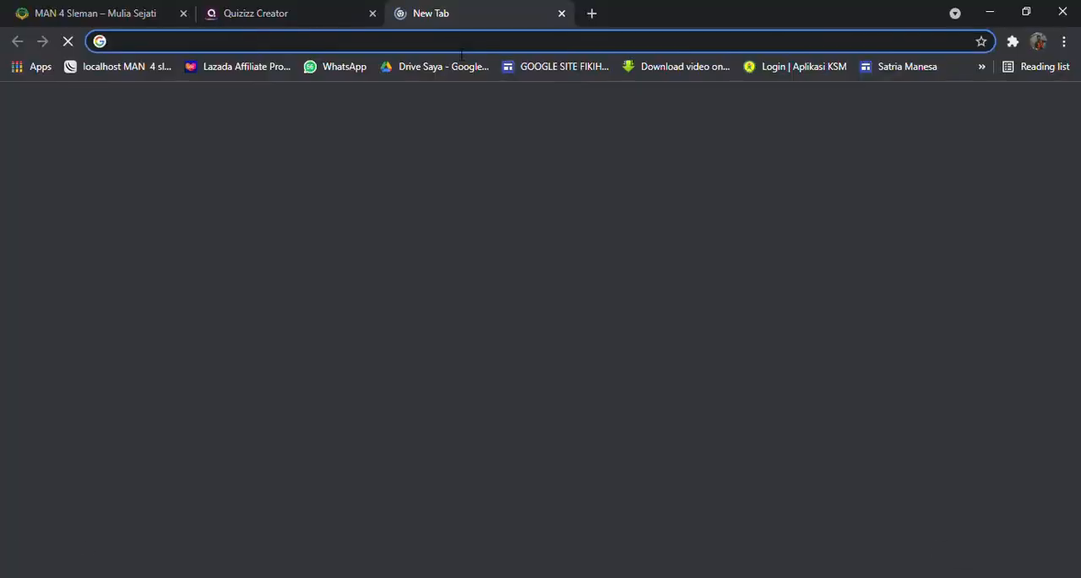
pyautogui.write('sura')
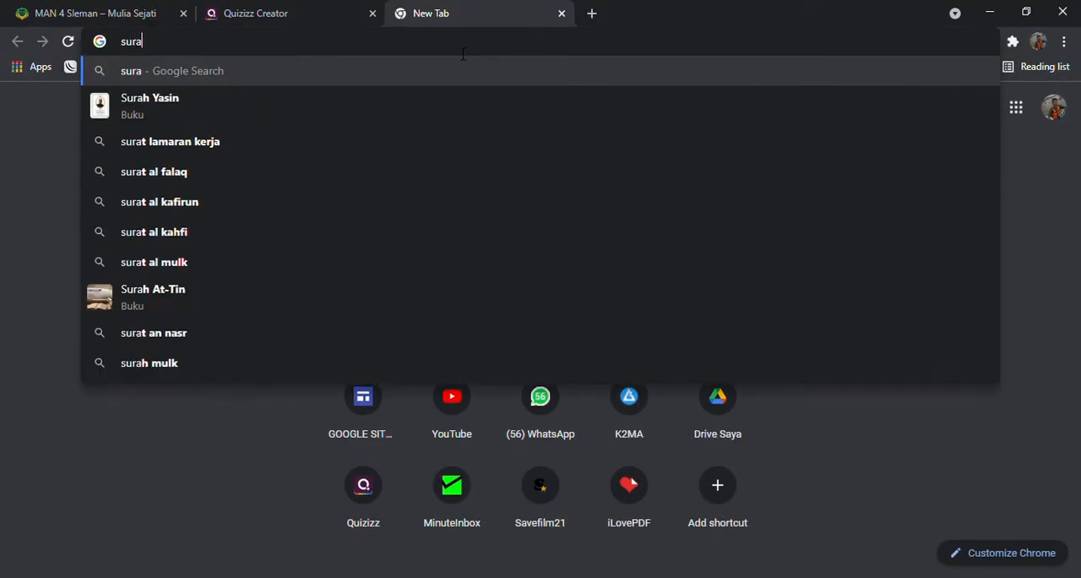
pyautogui.write('baya')
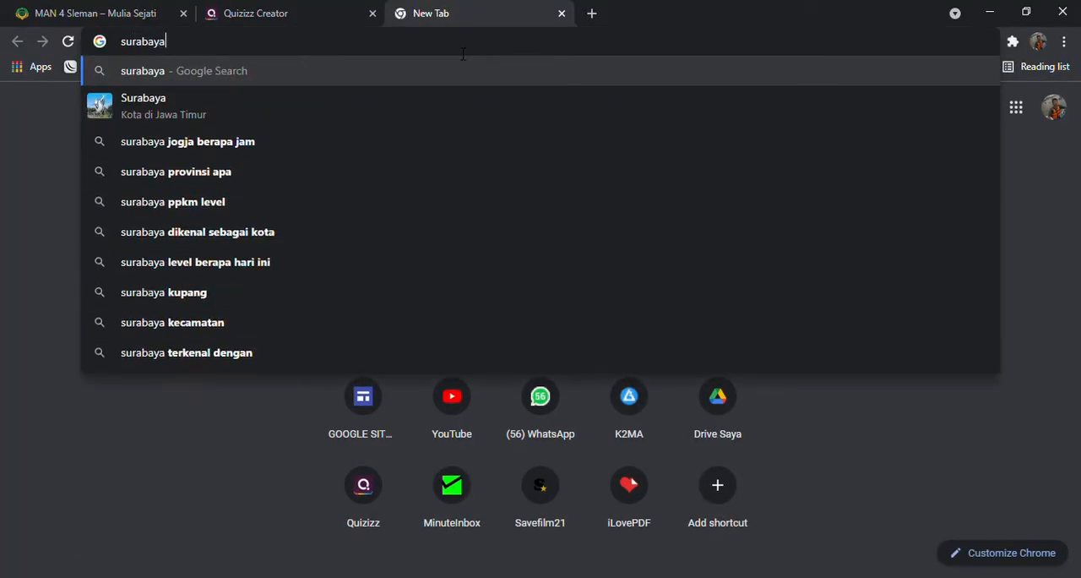
pyautogui.press('Return')
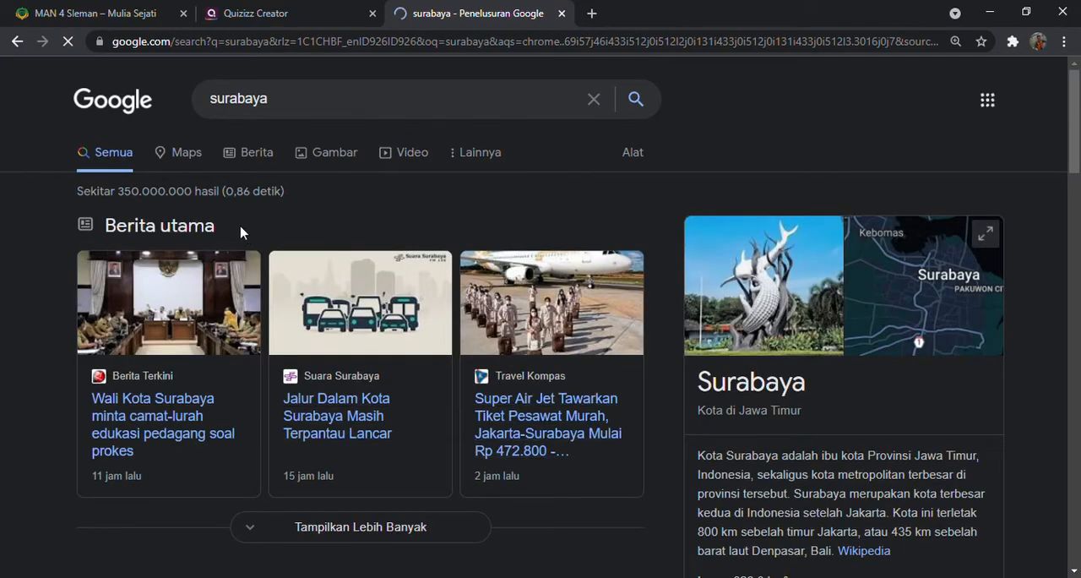
pyautogui.click(334, 153)
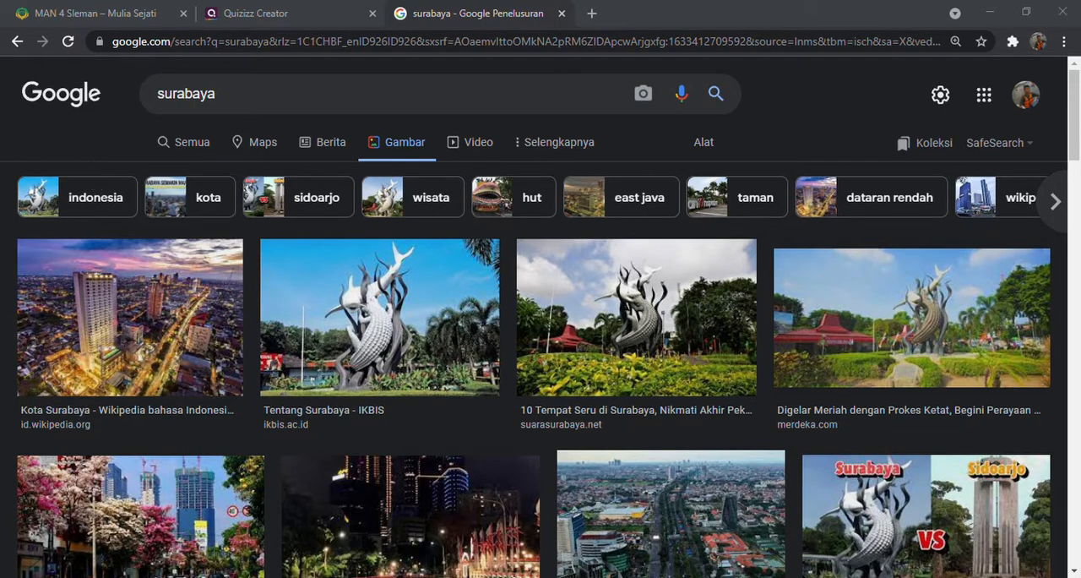
pyautogui.click(419, 358)
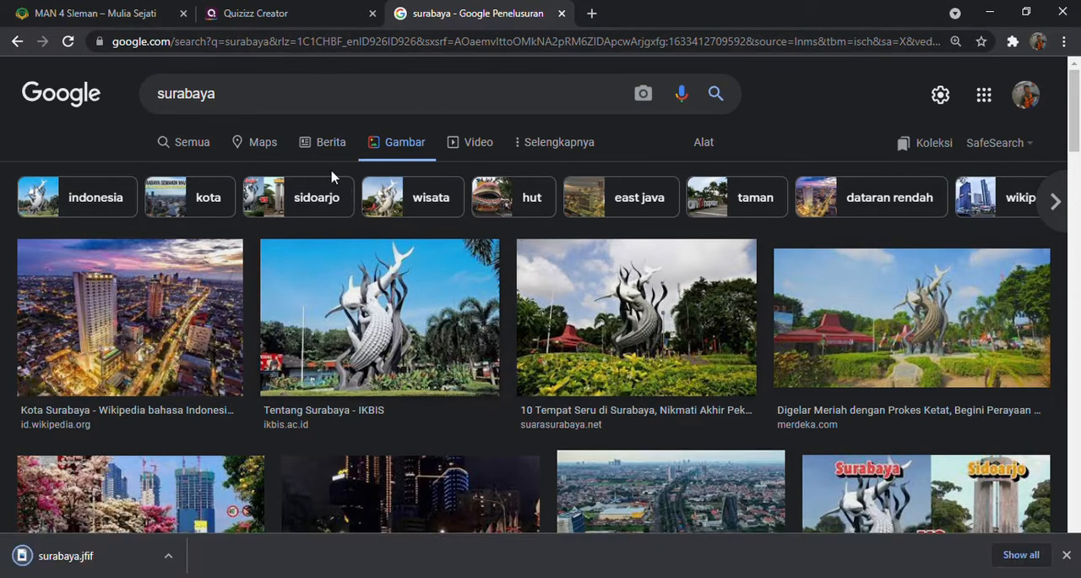
# Search Google Images for madrua and save the Pulau Madura map picture as madura.jfif
pyautogui.doubleClick(250, 98)
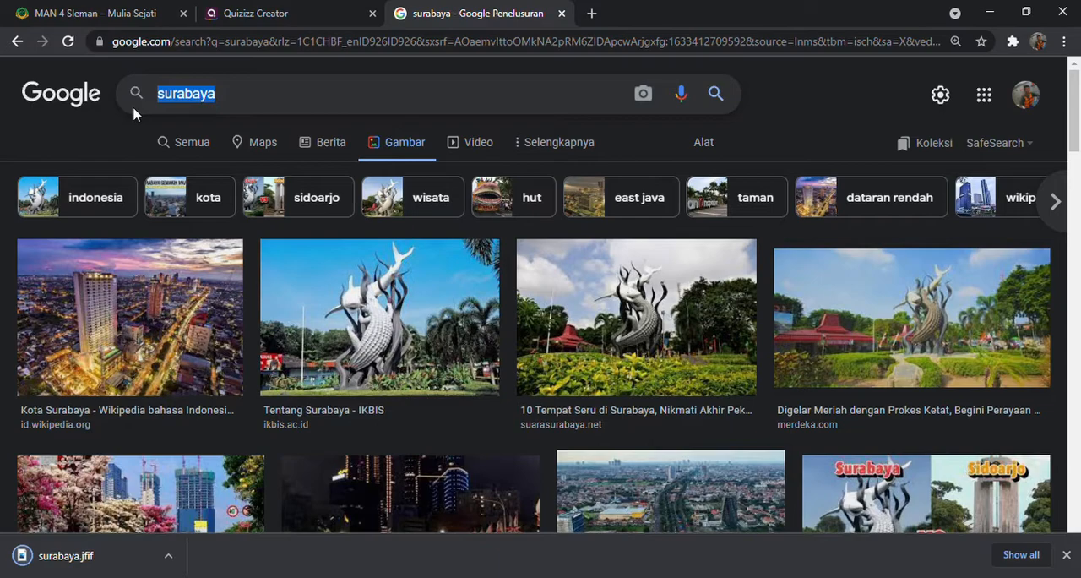
pyautogui.write('ma')
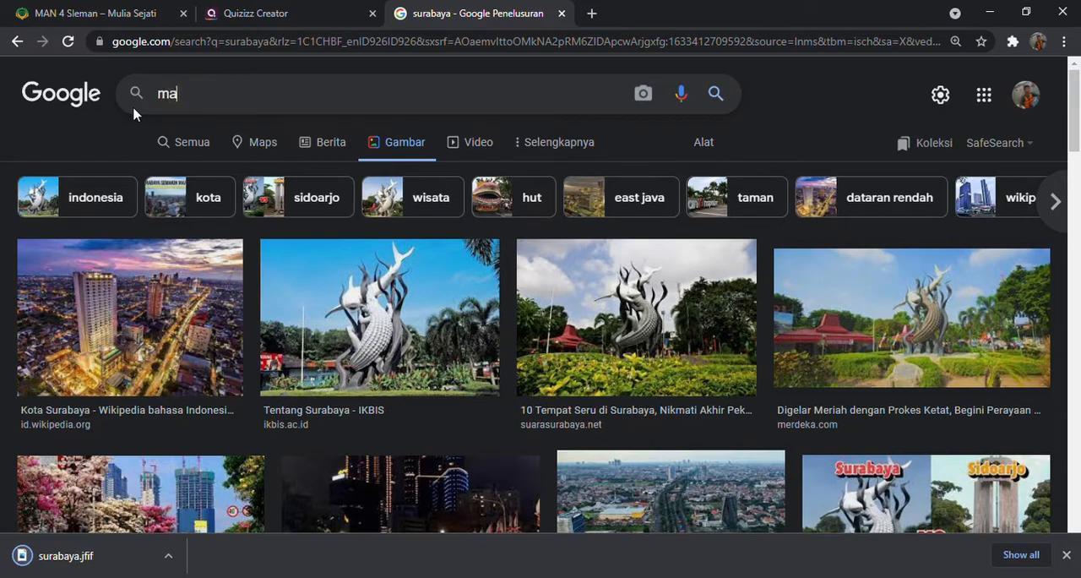
pyautogui.write('drua')
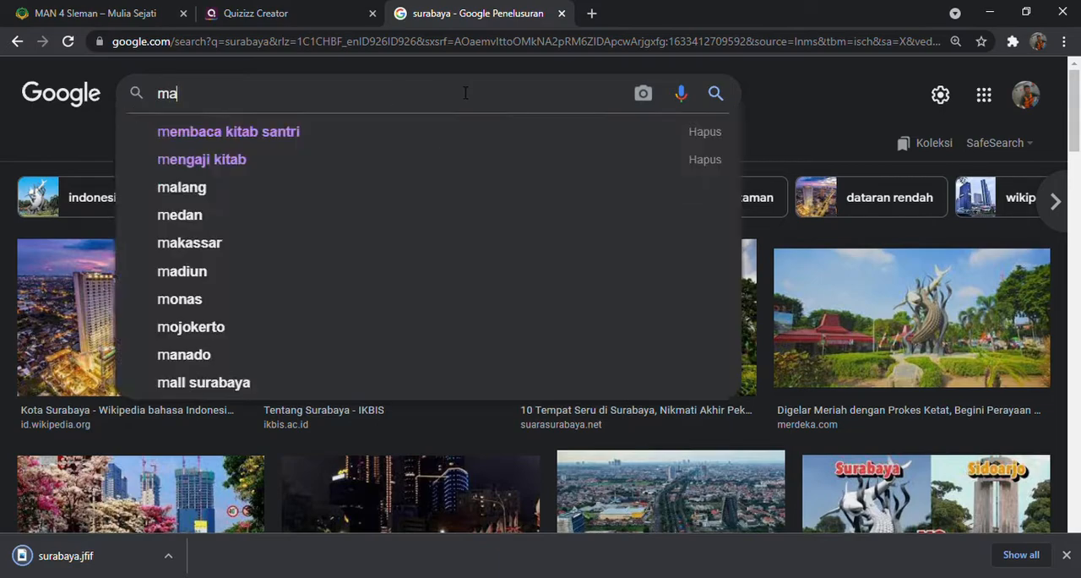
pyautogui.click(715, 97)
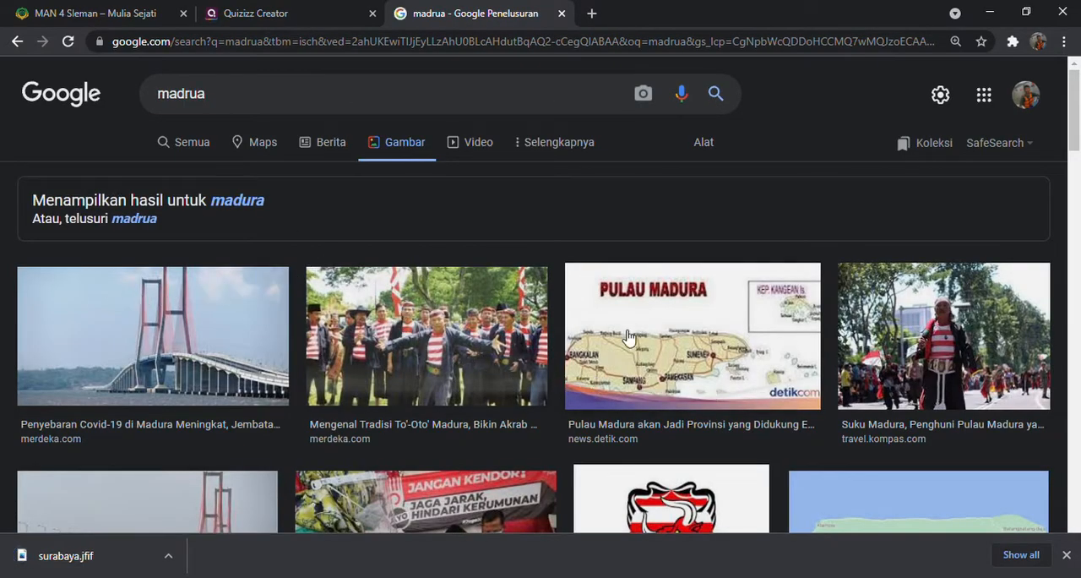
pyautogui.click(663, 333)
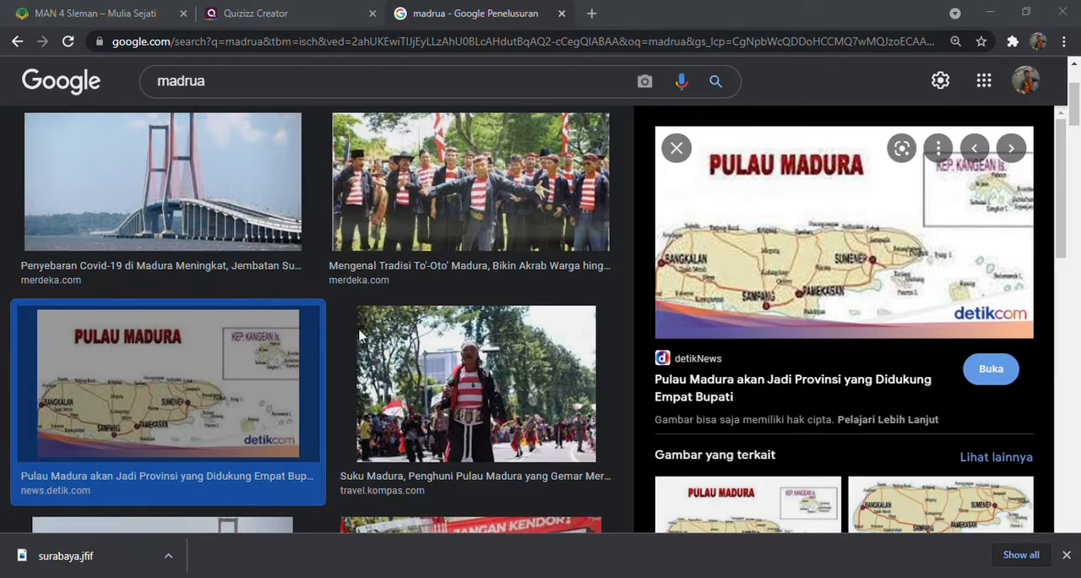
# Search Google Images for bali and save the lake temple picture as bali.jfif
pyautogui.click(230, 85)
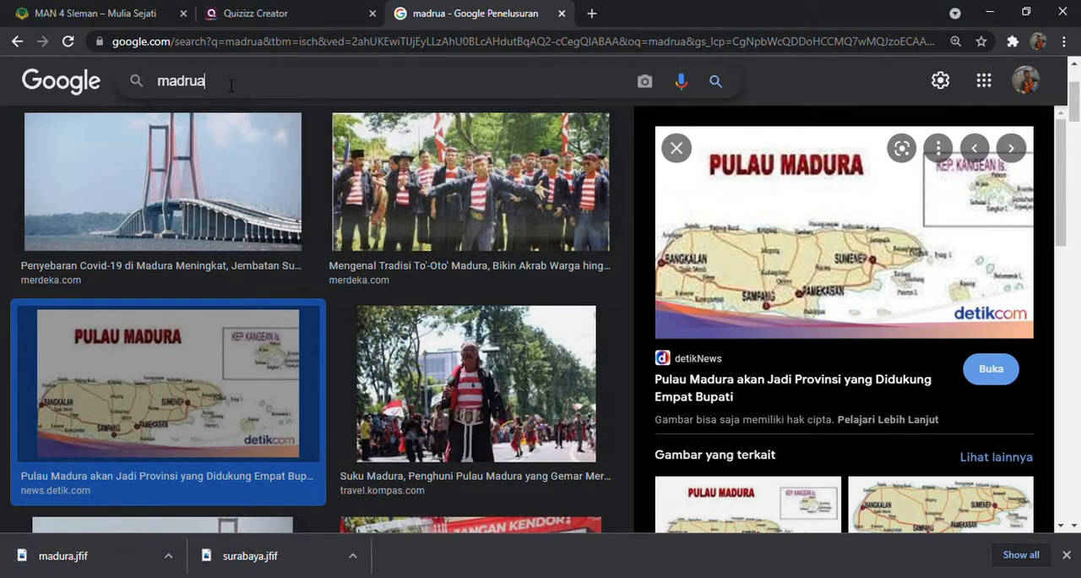
pyautogui.moveTo(230, 85); pyautogui.dragTo(135, 84)
pyautogui.write('bali')
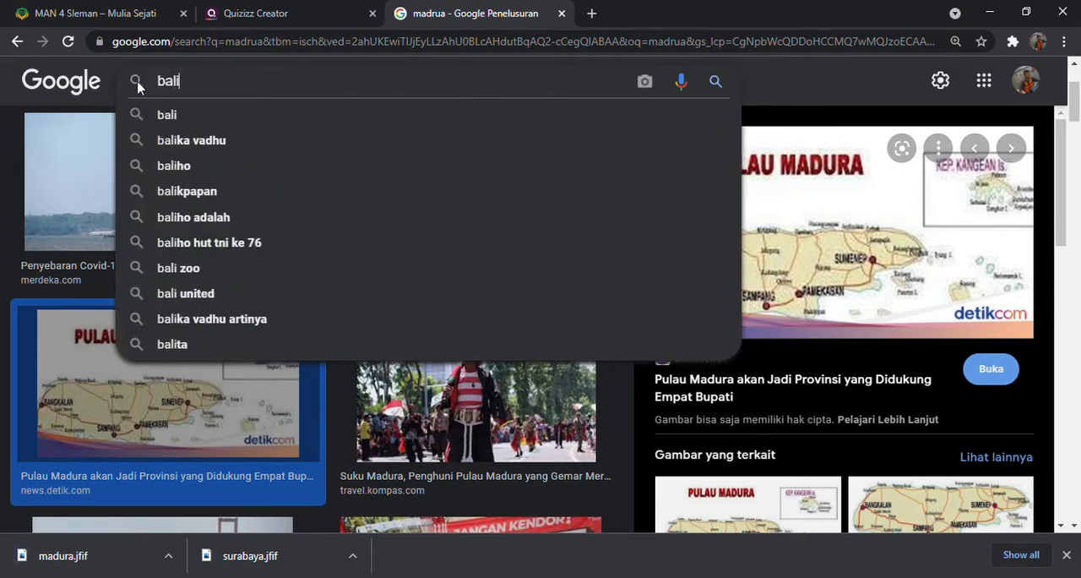
pyautogui.click(222, 116)
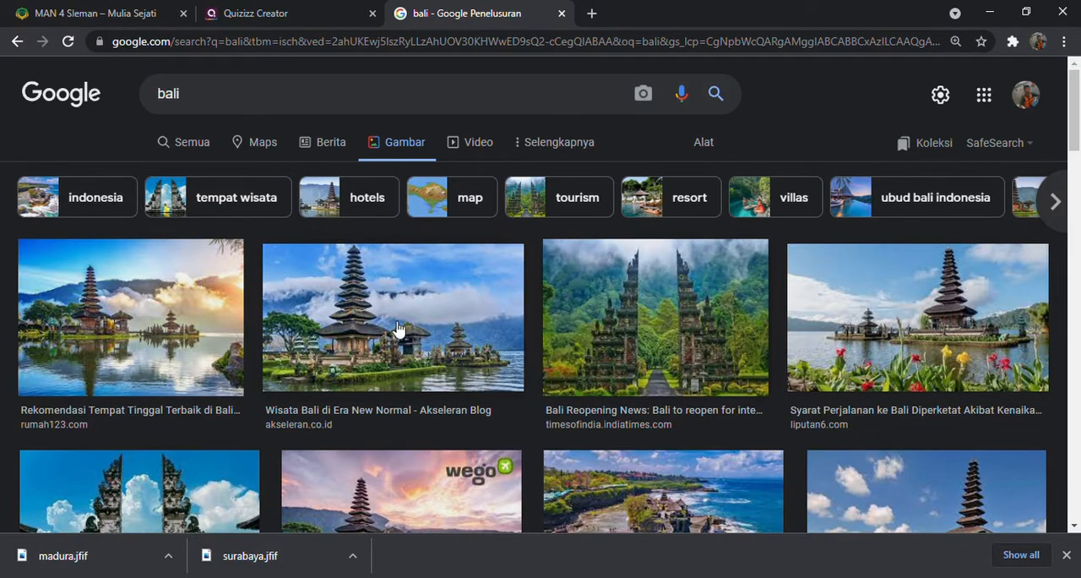
pyautogui.click(456, 233)
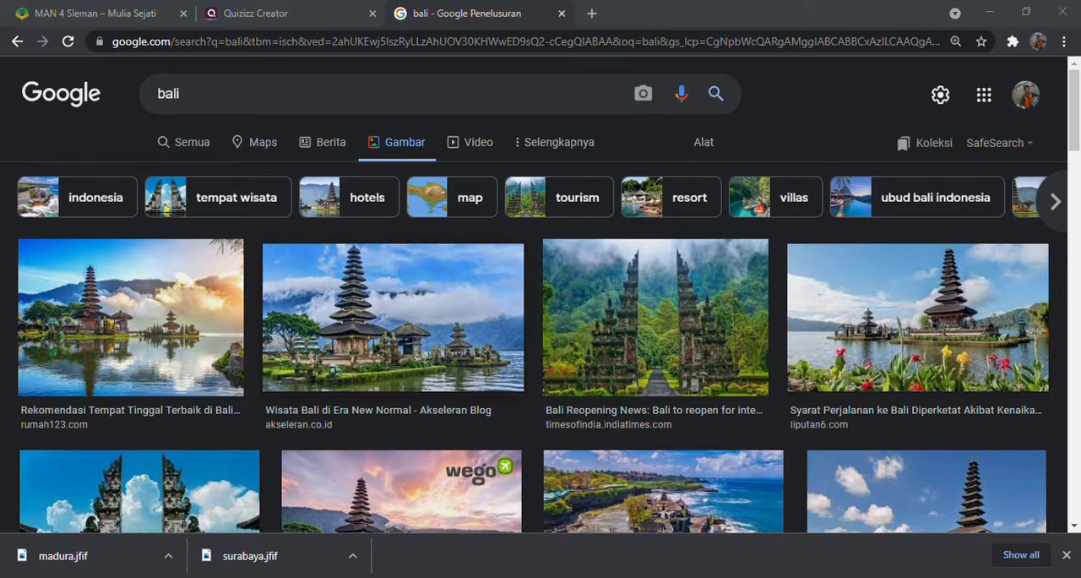
pyautogui.click(408, 361)
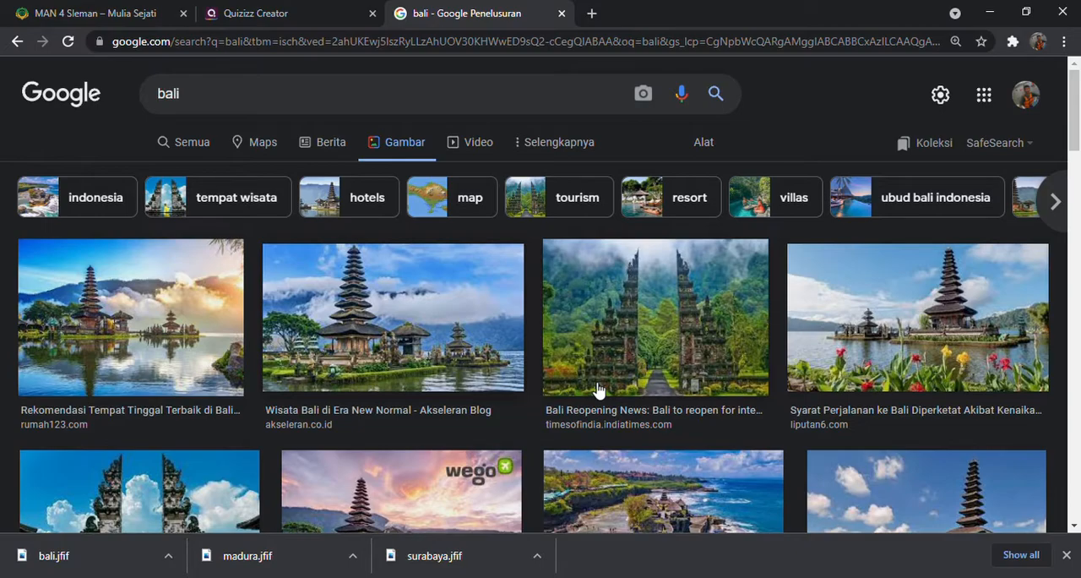
# Search Google Images for yogyakarta and save a picture of the white monument as yogyakarta.jfif
pyautogui.scroll(-1, 637, 304)
pyautogui.scroll(1, 637, 304)
pyautogui.moveTo(262, 94); pyautogui.dragTo(115, 103)
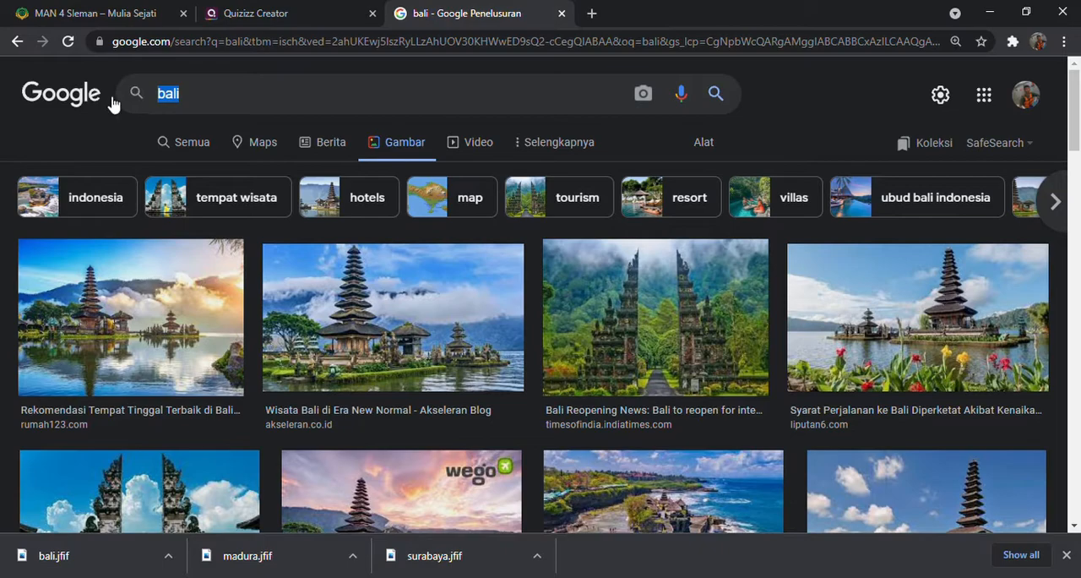
pyautogui.write('yogyakarta')
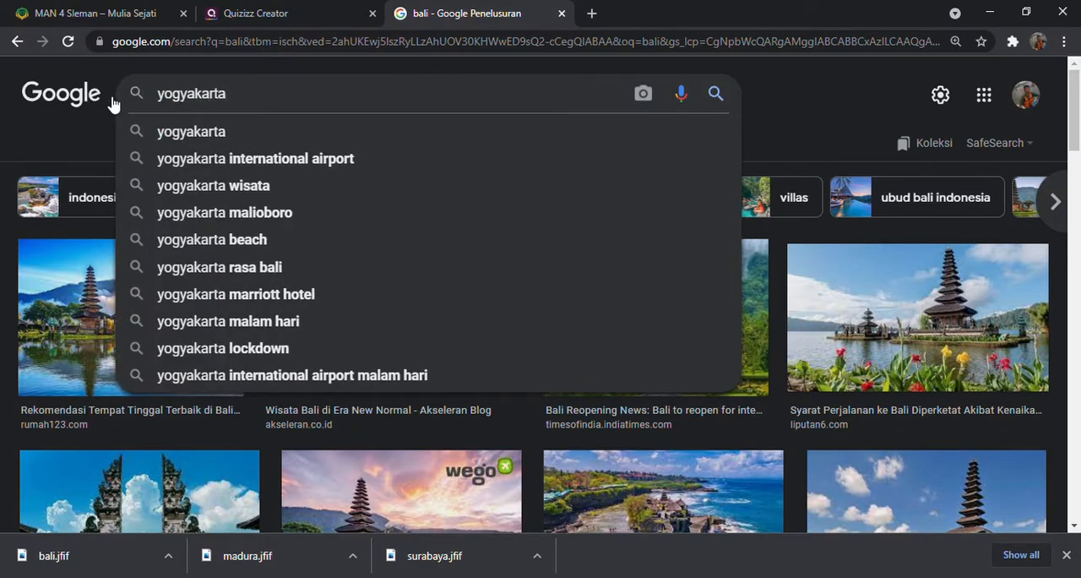
pyautogui.press('Return')
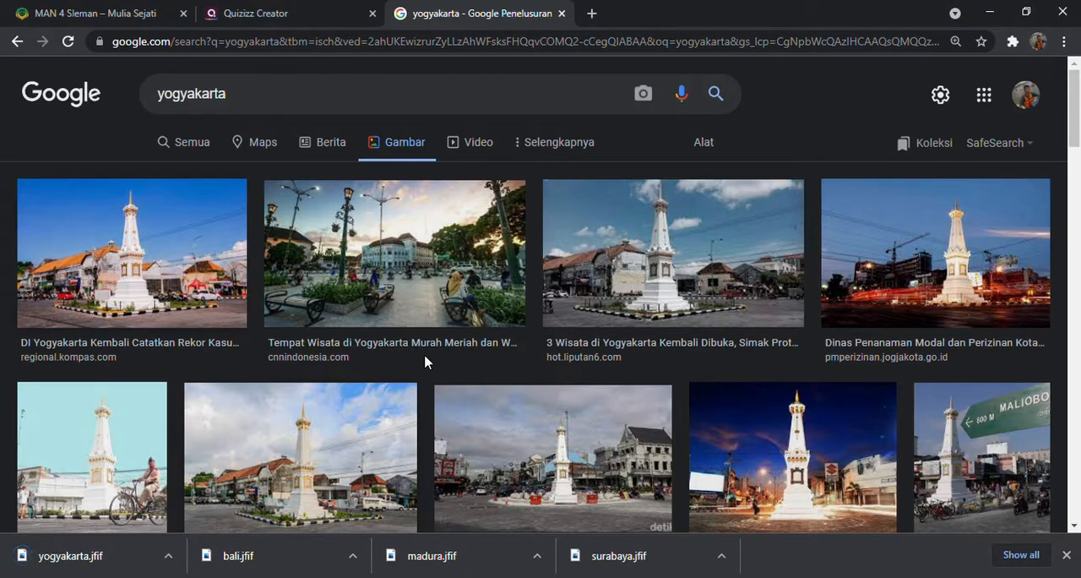
# Switch back to Quizizz Creator and upload the yogyakarta picture as answer option 1 of question 2
pyautogui.click(281, 20)
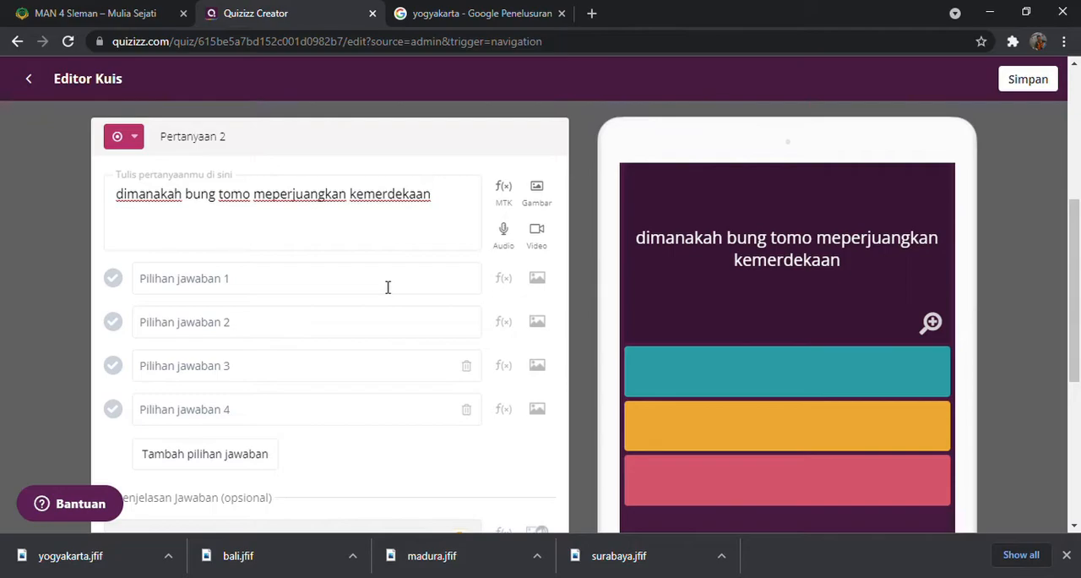
pyautogui.click(545, 284)
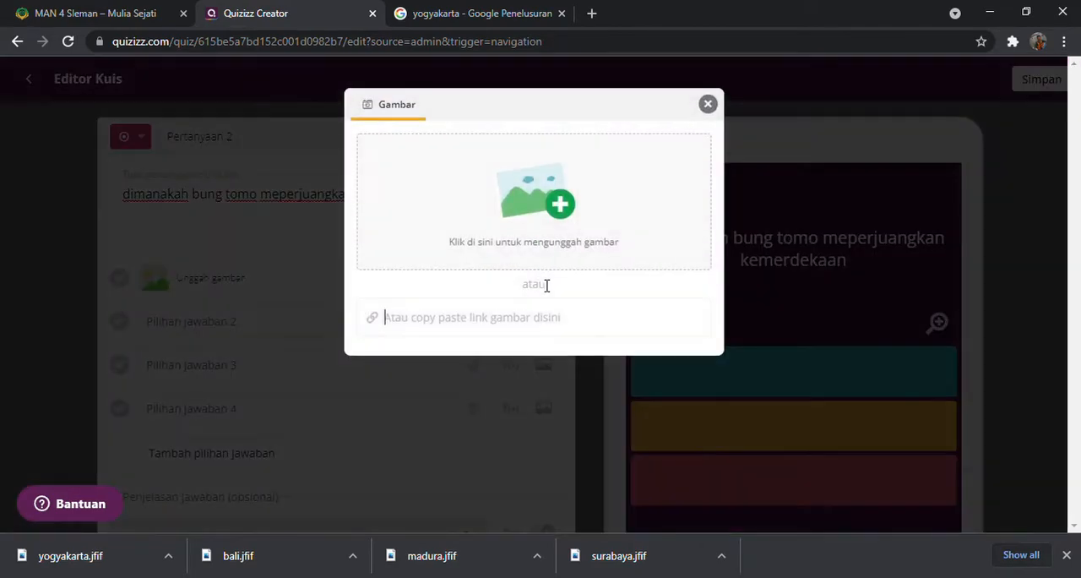
pyautogui.click(557, 215)
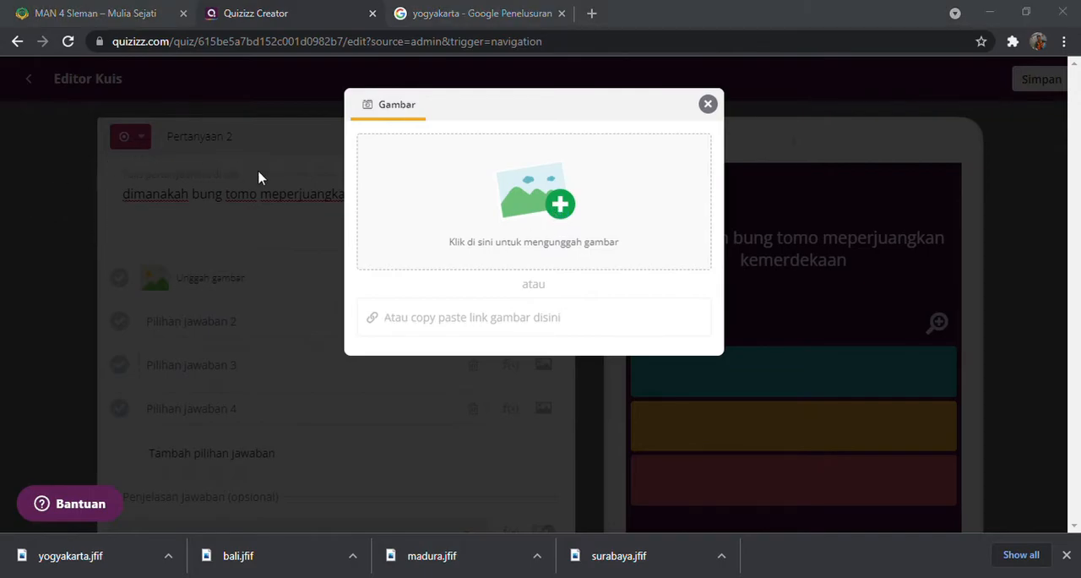
pyautogui.click(402, 359)
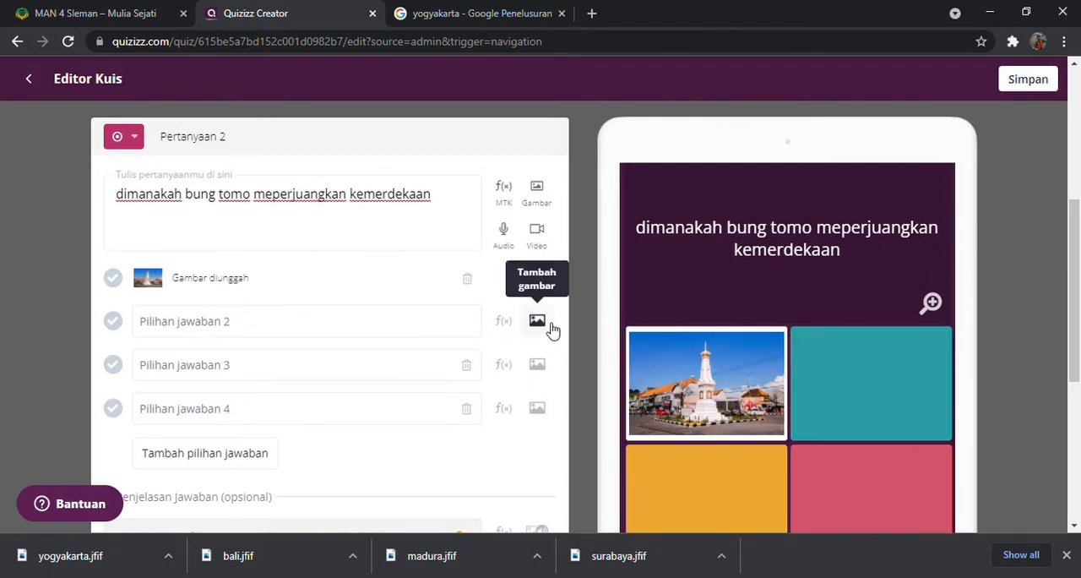
# Upload the bali temple picture as answer option 2 of question 2
pyautogui.click(546, 325)
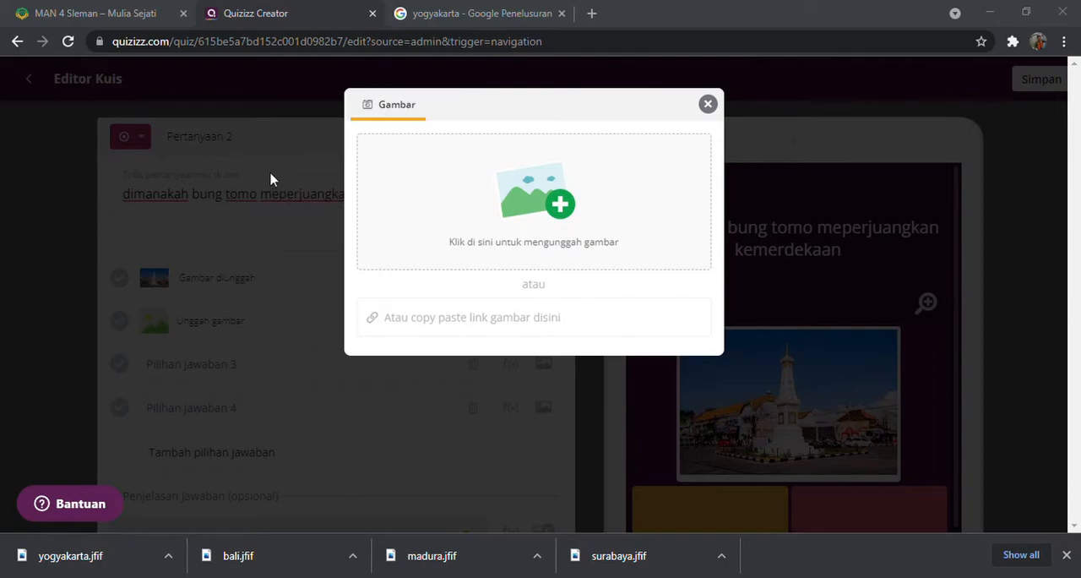
pyautogui.click(424, 365)
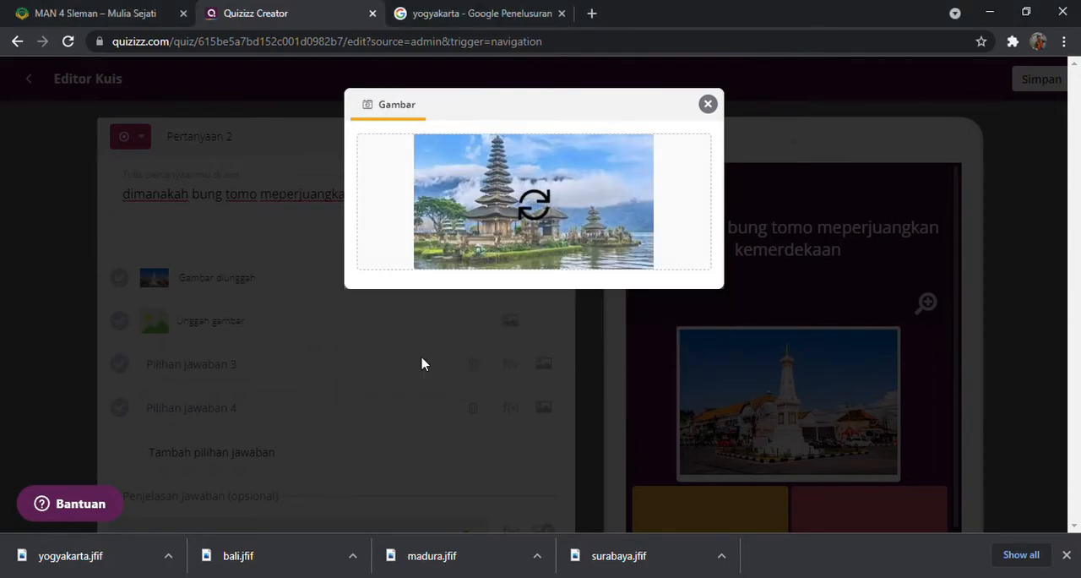
pyautogui.click(427, 364)
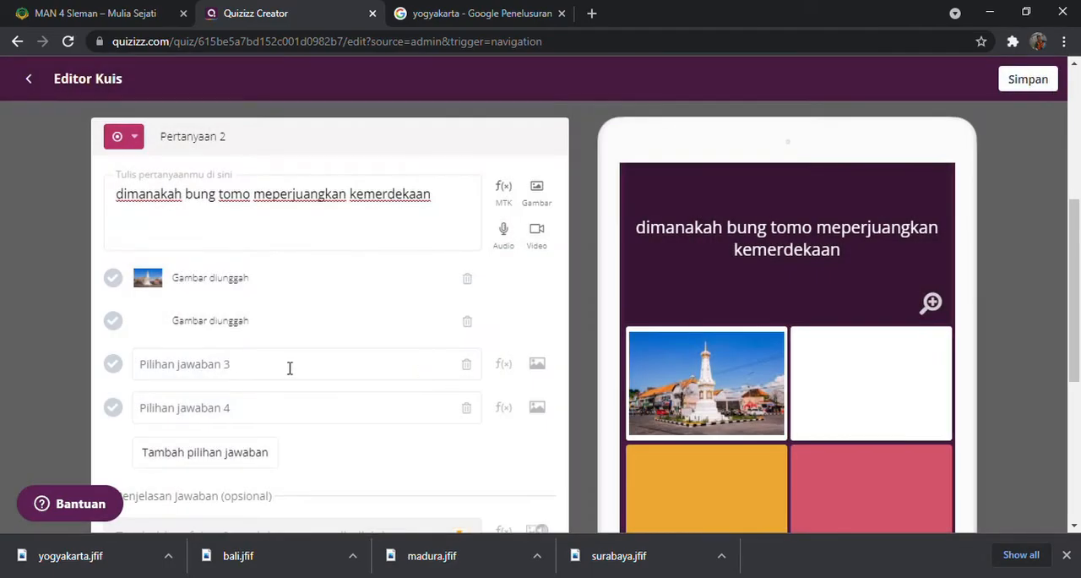
# Upload the madura map picture as answer option 3 of question 2
pyautogui.click(541, 369)
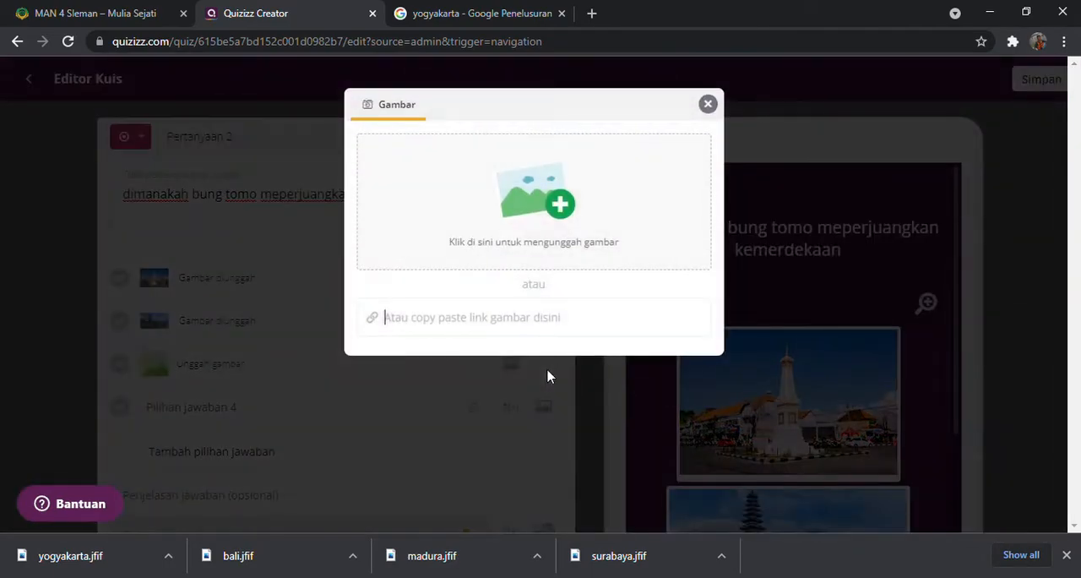
pyautogui.click(548, 246)
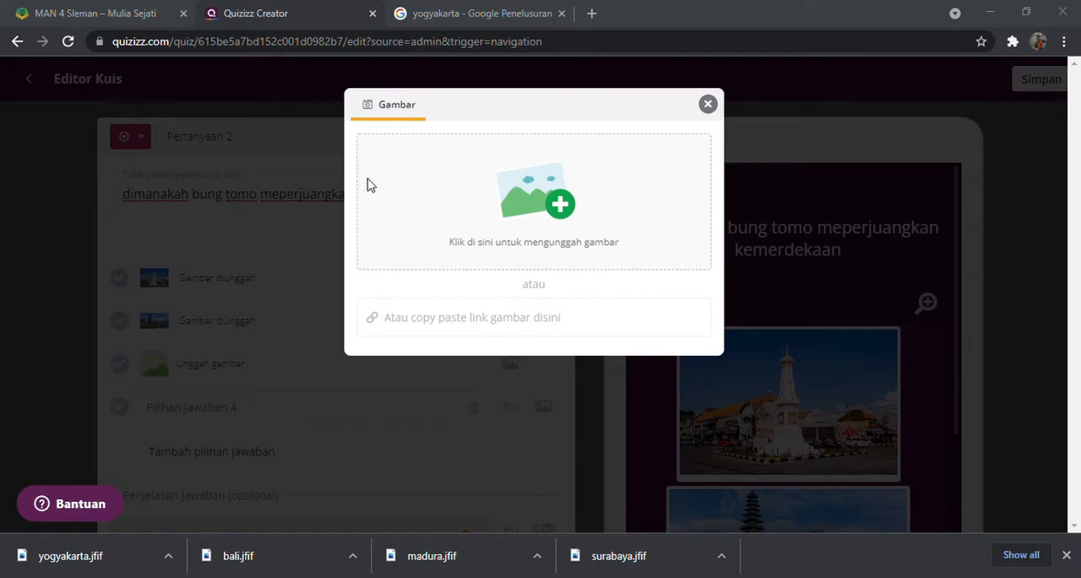
pyautogui.doubleClick(407, 361)
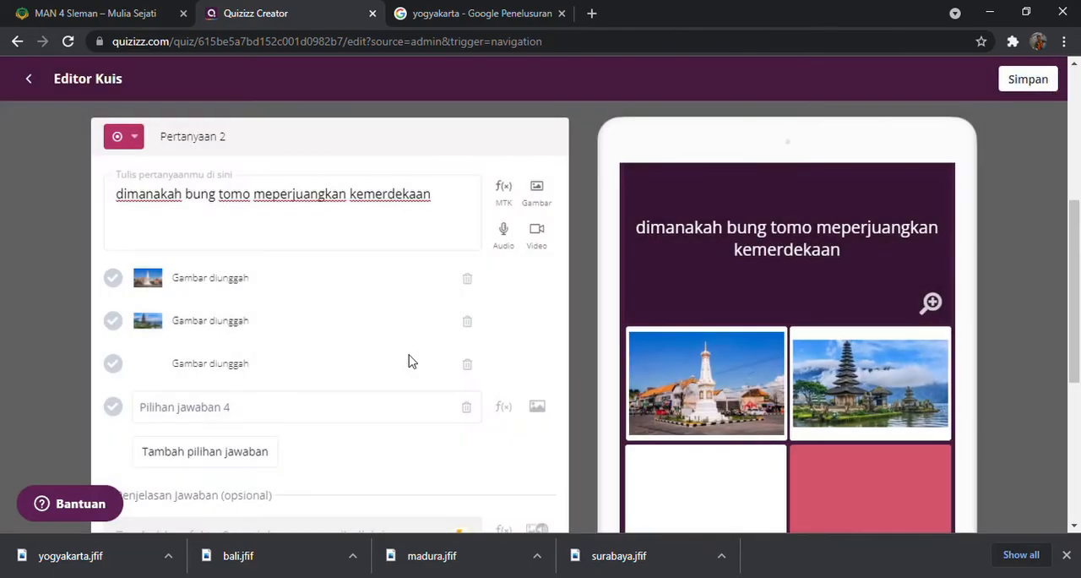
# Upload the surabaya statue picture as answer option 4 of question 2
pyautogui.click(538, 408)
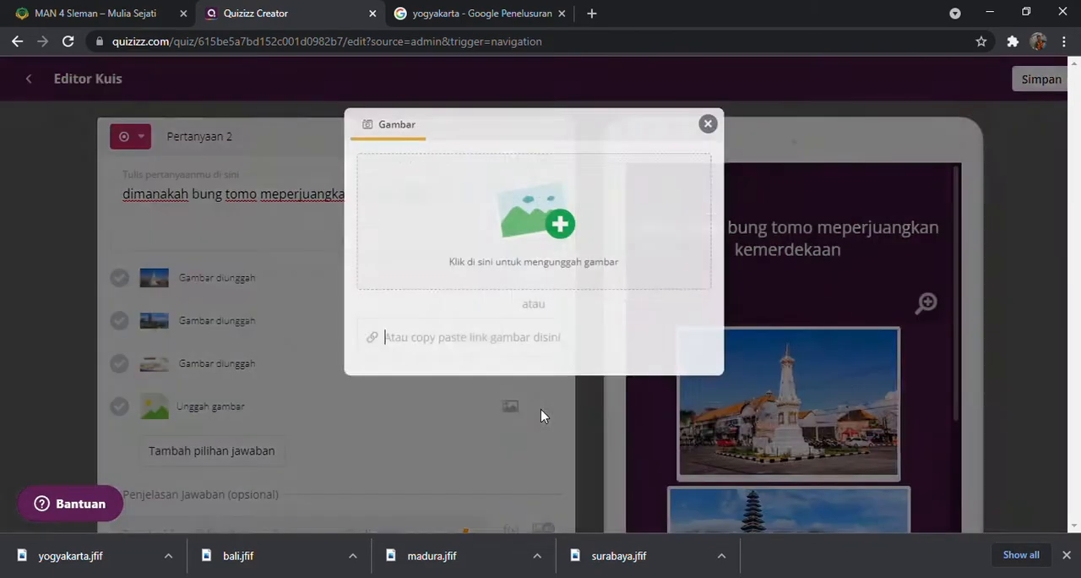
pyautogui.click(561, 239)
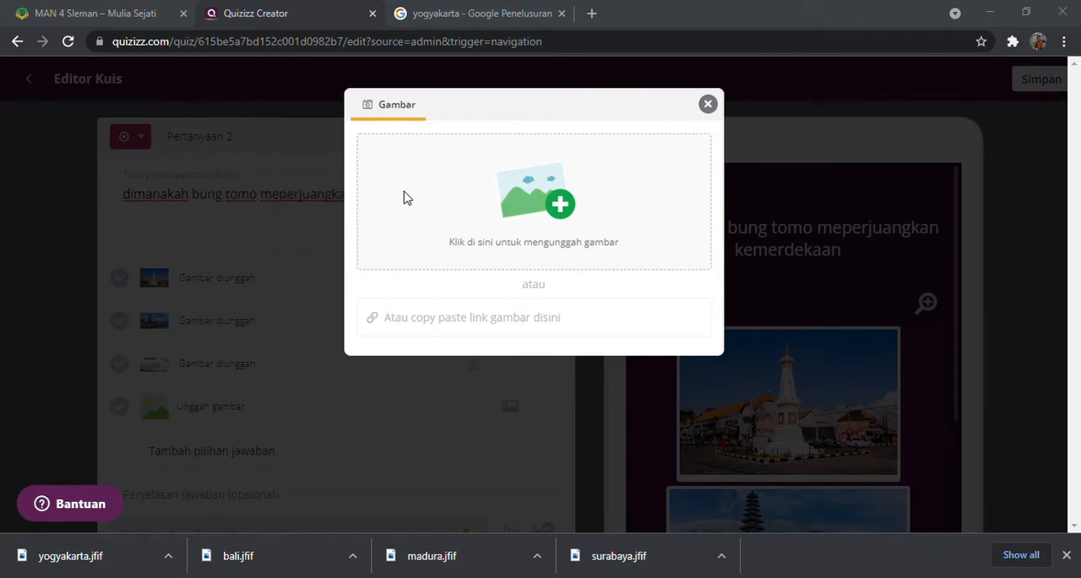
pyautogui.click(422, 362)
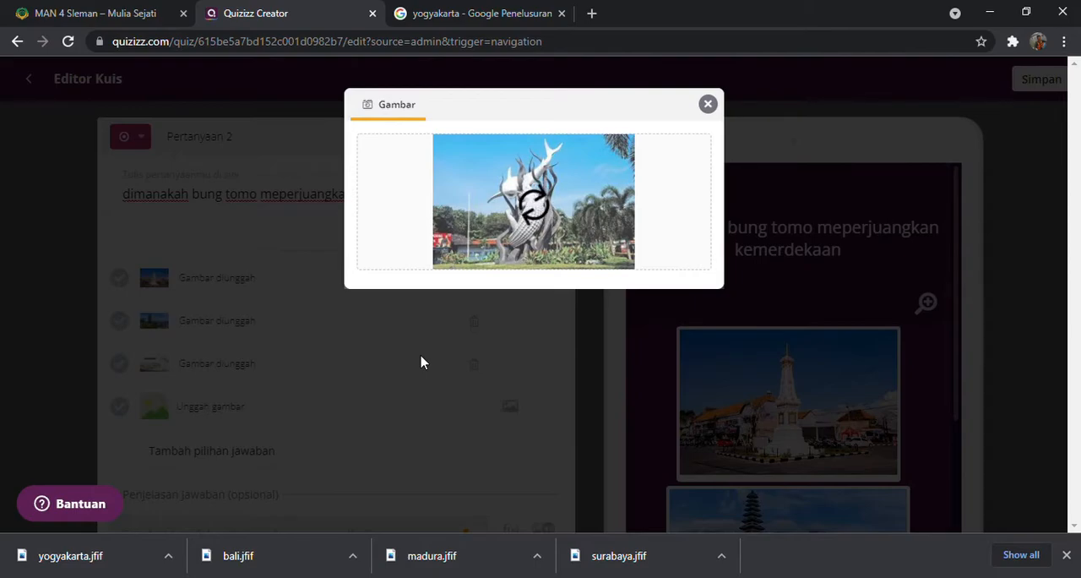
# Mark the surabaya picture, answer option 4, as the correct answer of question 2
pyautogui.scroll(-1, 422, 362)
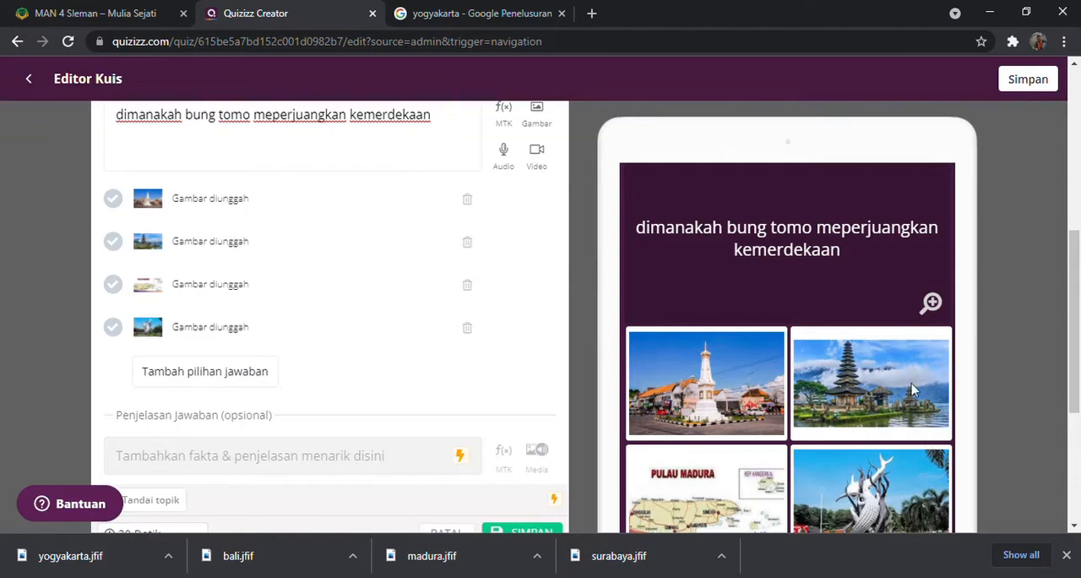
pyautogui.scroll(-1, 786, 397)
pyautogui.scroll(1, 839, 420)
pyautogui.click(118, 330)
pyautogui.scroll(-2, 254, 359)
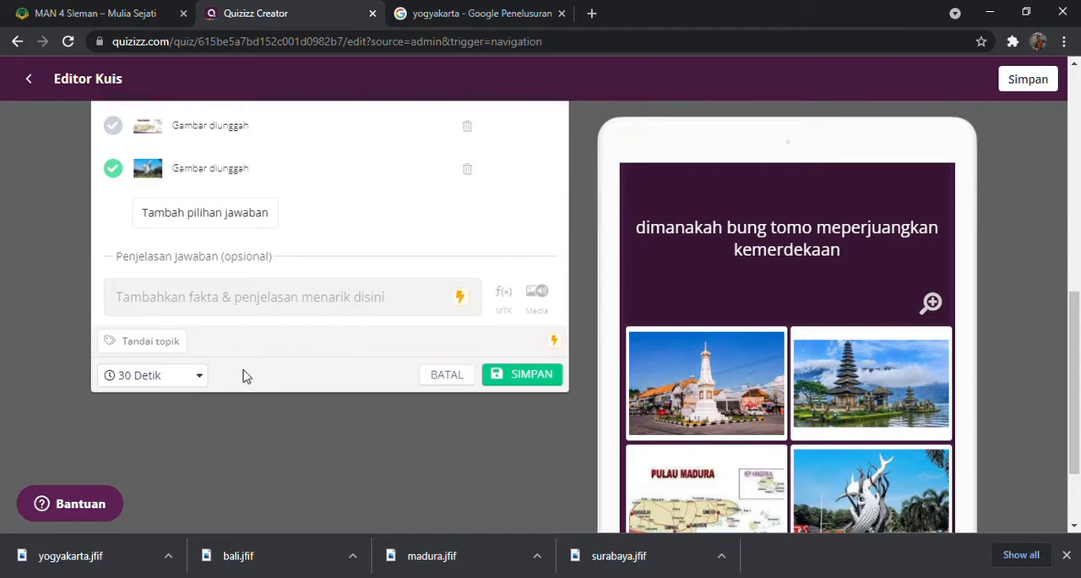
# Set the time limit of question 2 to 10 Detik and save the question
pyautogui.click(197, 377)
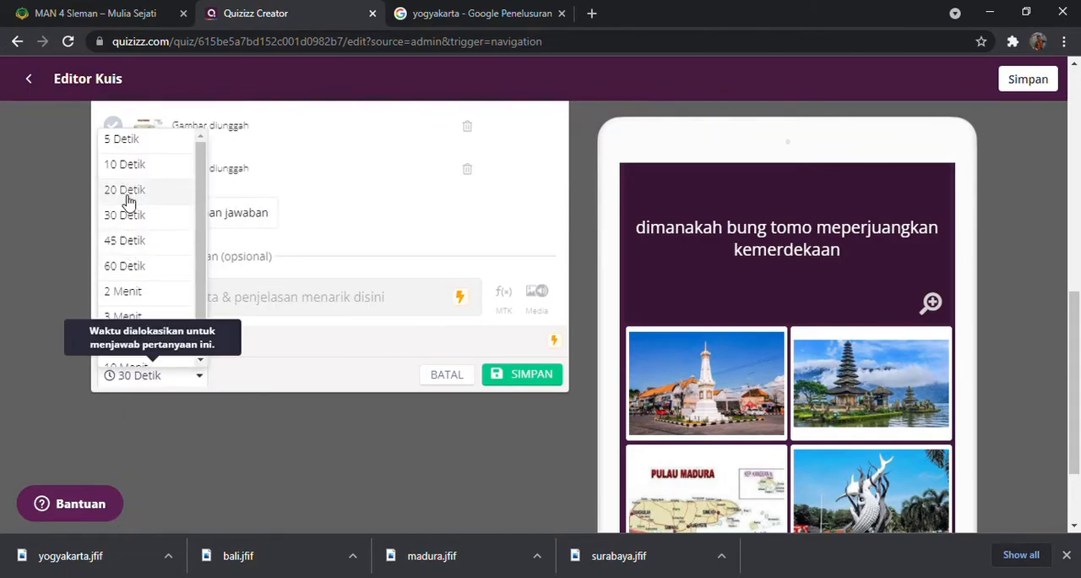
pyautogui.click(125, 165)
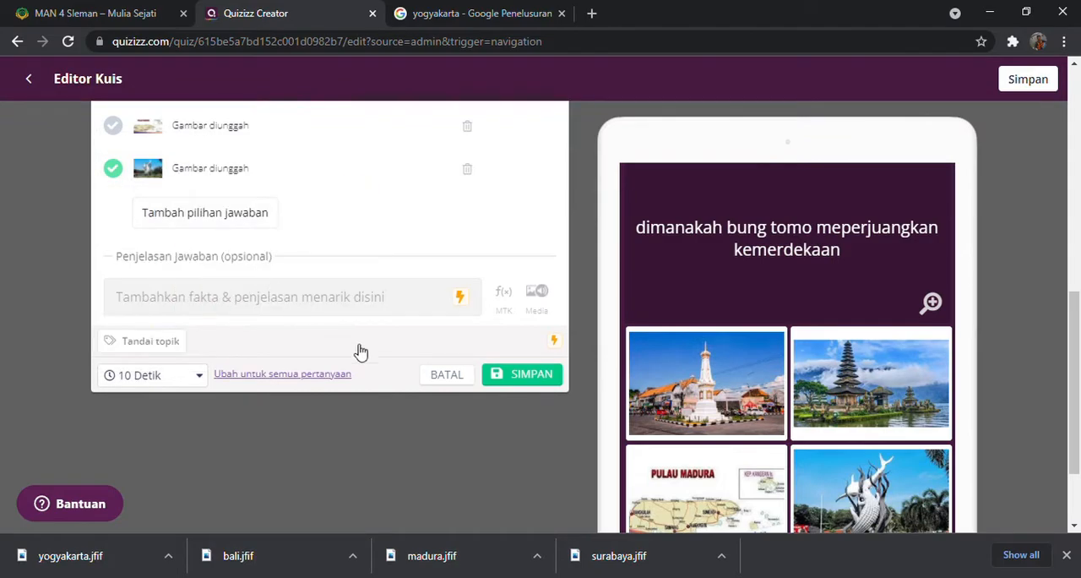
pyautogui.click(507, 382)
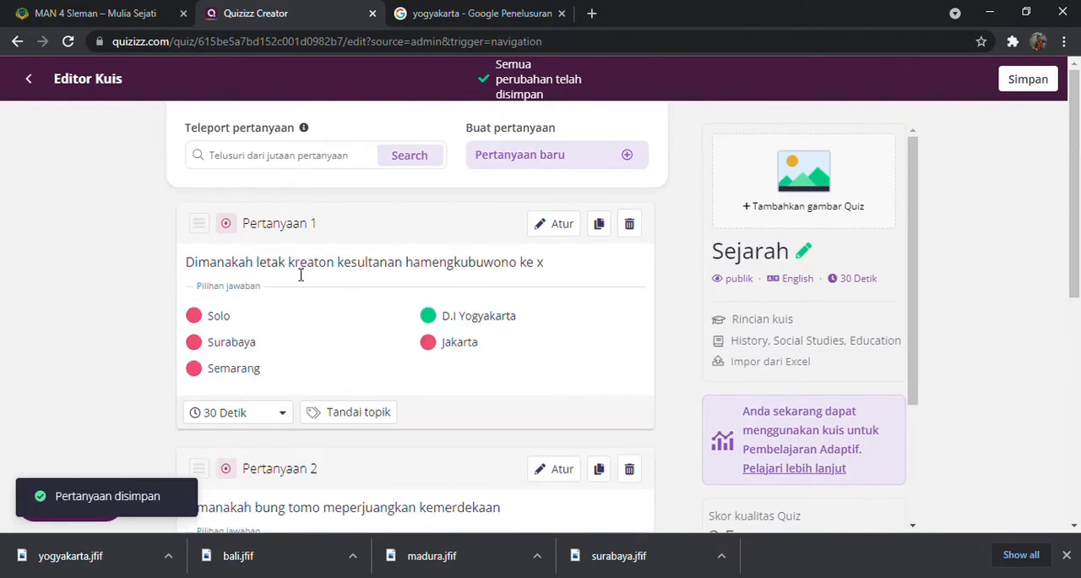
# Add a third question of the checkbox type, which allows several correct answers, after the picture question
pyautogui.scroll(-3, 301, 275)
pyautogui.scroll(-1, 422, 306)
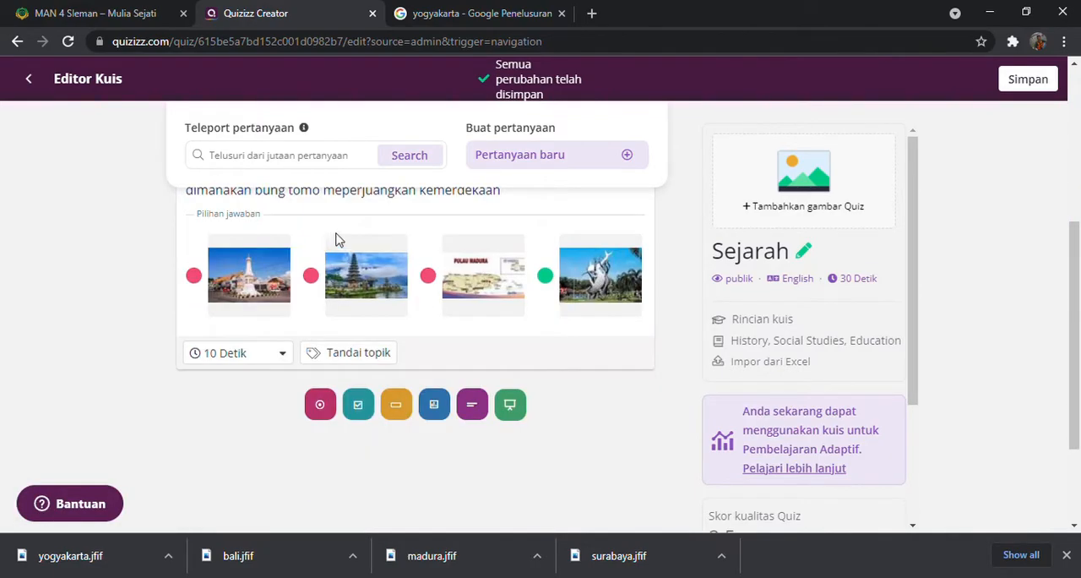
pyautogui.scroll(2, 380, 320)
pyautogui.scroll(-2, 426, 326)
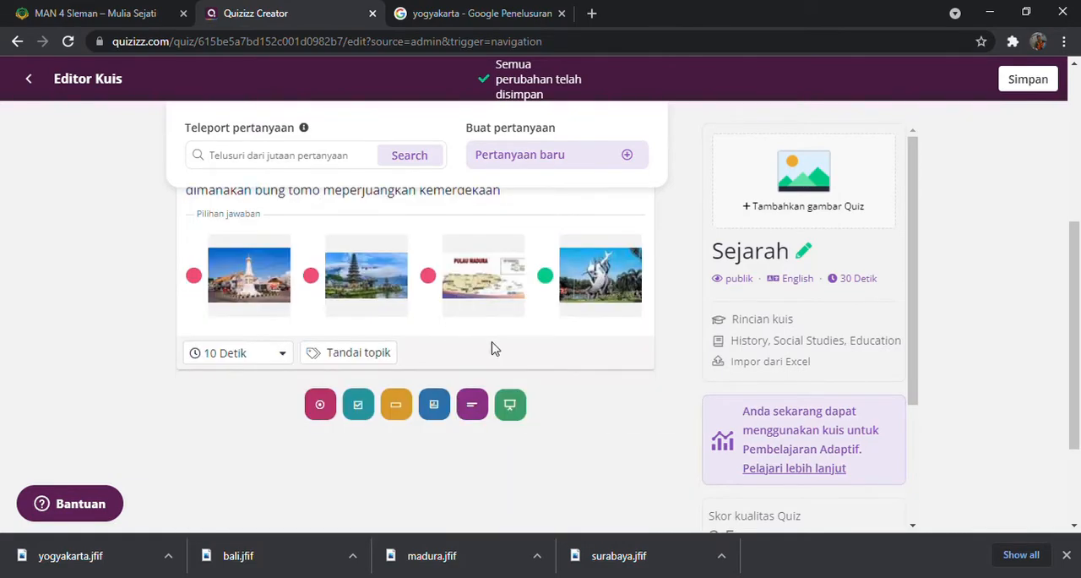
pyautogui.click(356, 409)
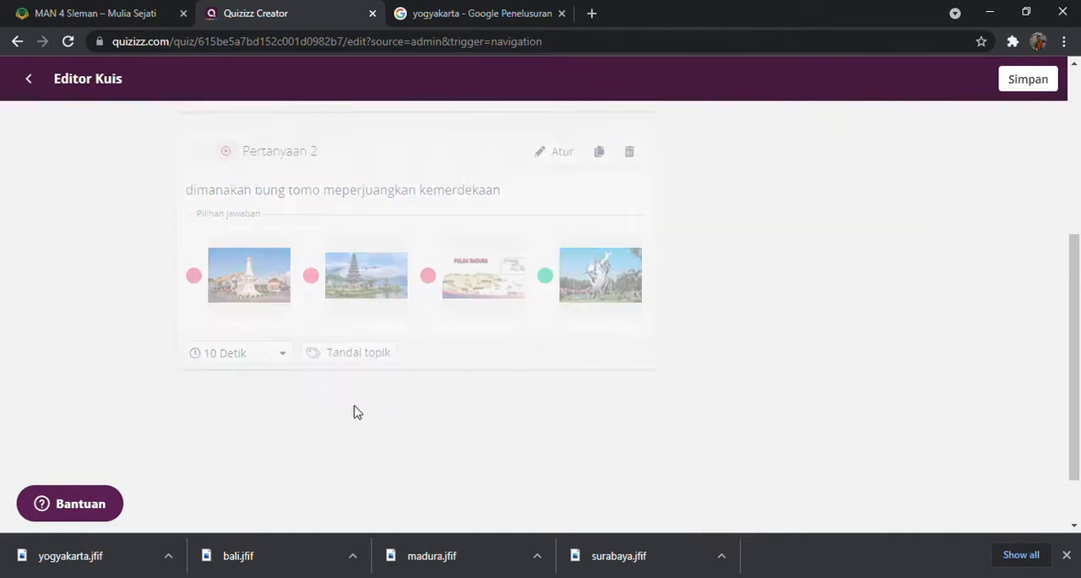
pyautogui.click(212, 216)
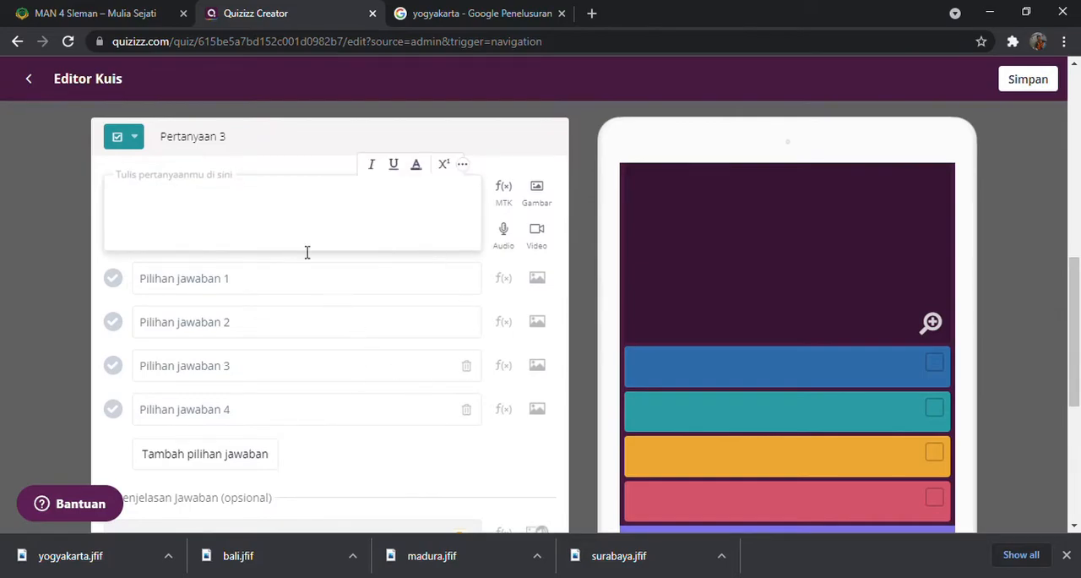
# Enter "manakah khas masakan indonesia" as the text of question 3
pyautogui.scroll(-2, 317, 457)
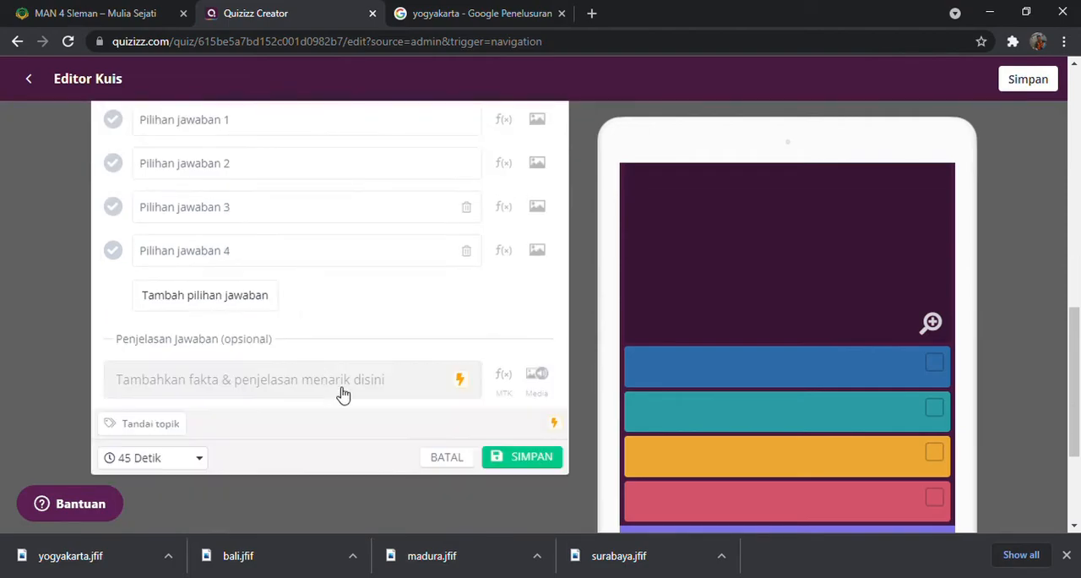
pyautogui.scroll(2, 435, 343)
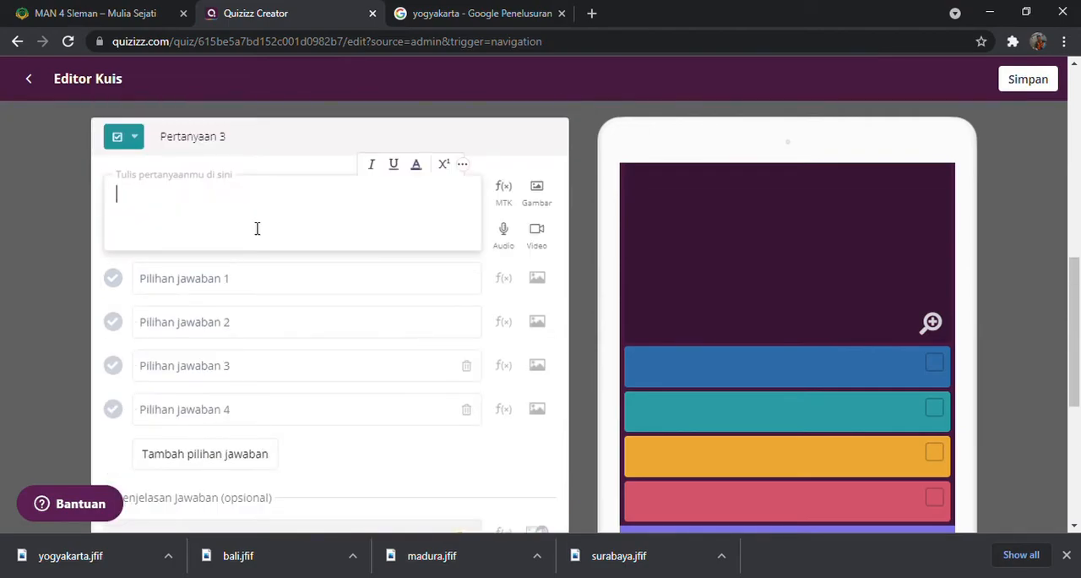
pyautogui.write('manakah')
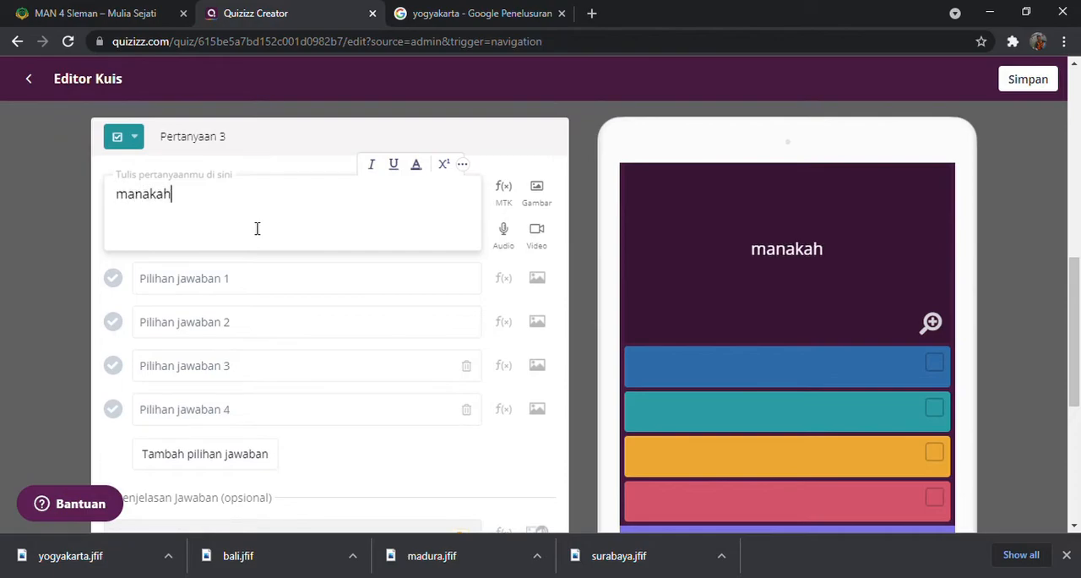
pyautogui.write('has ')
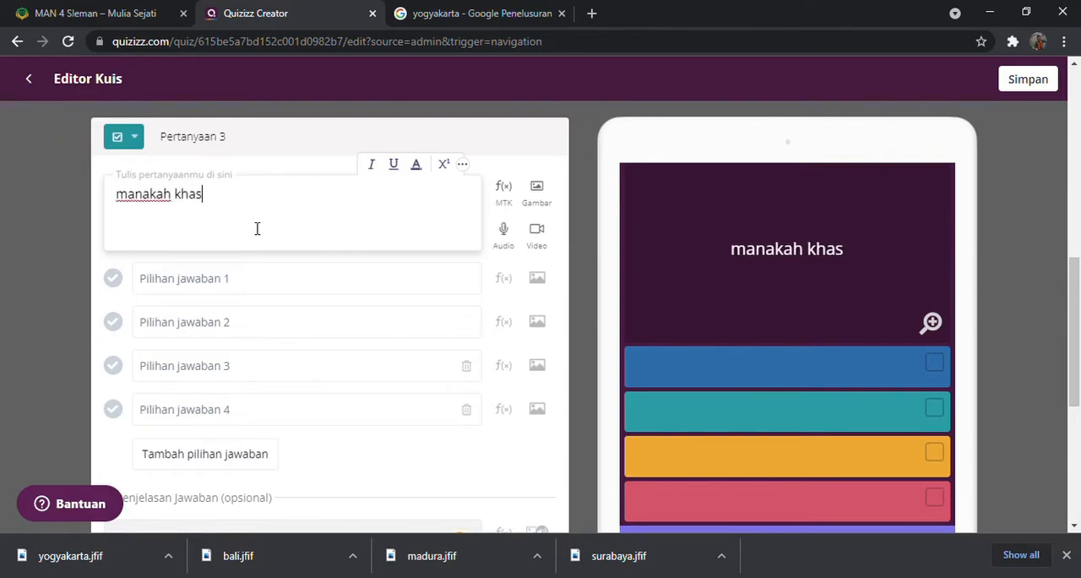
pyautogui.write('masakan i')
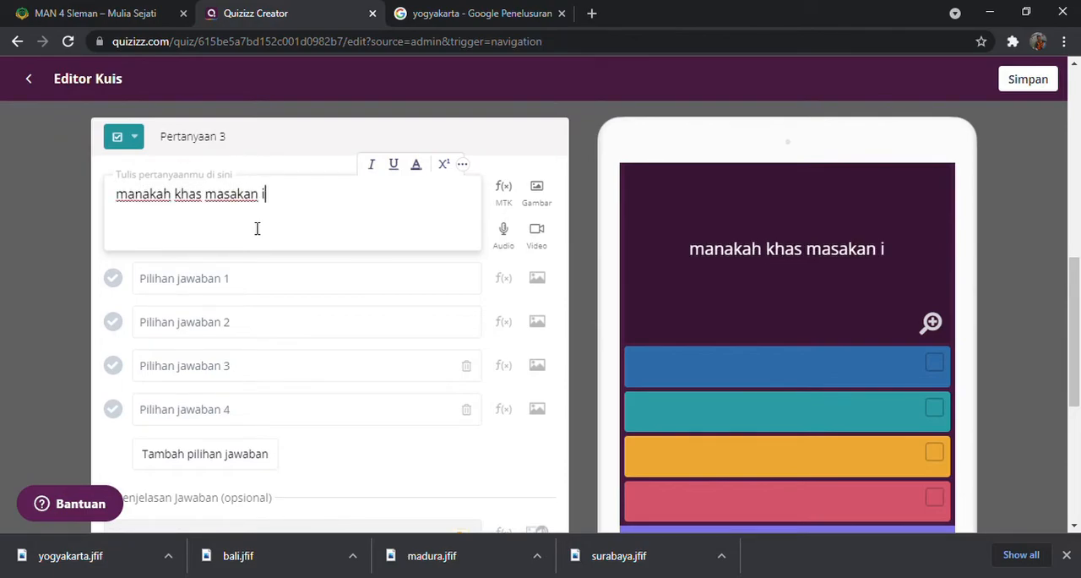
pyautogui.write('ndone')
pyautogui.press('BackSpace')
pyautogui.write('nesia')
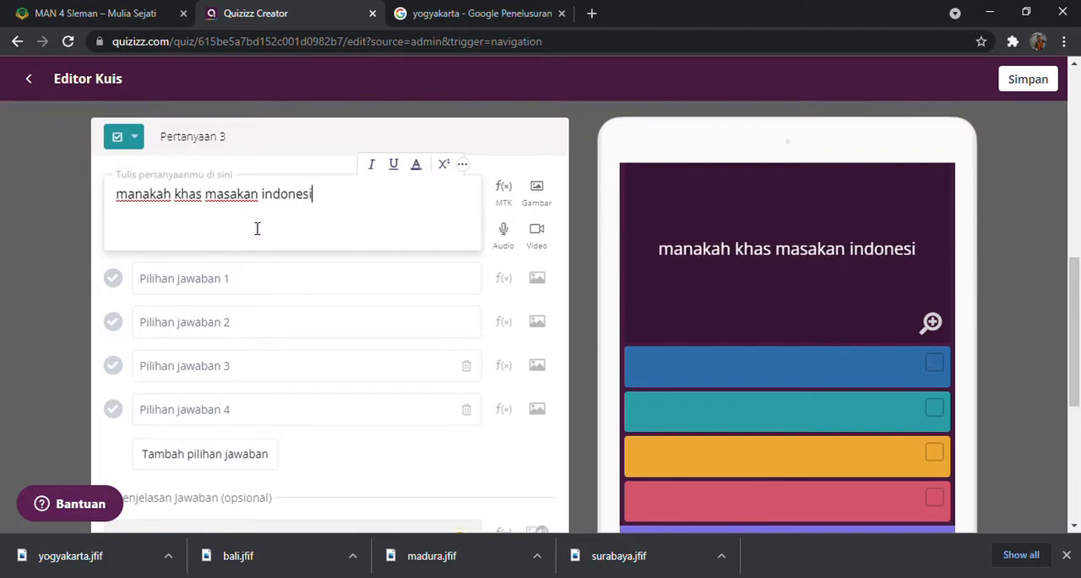
# Enter sashimi as answer option 1 and gudeg as answer option 2 of question 3
pyautogui.click(215, 281)
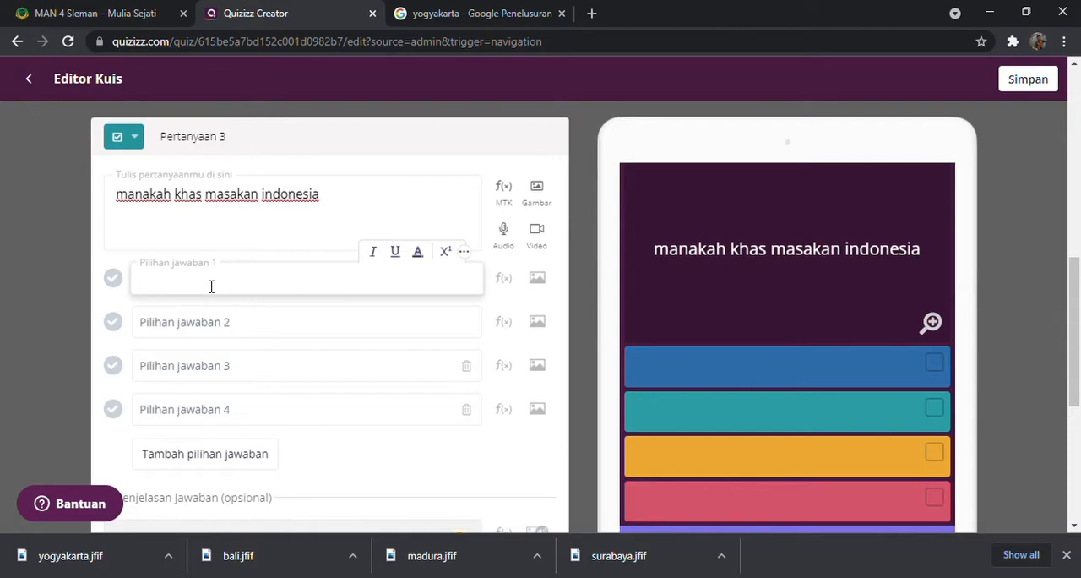
pyautogui.write('sashimi')
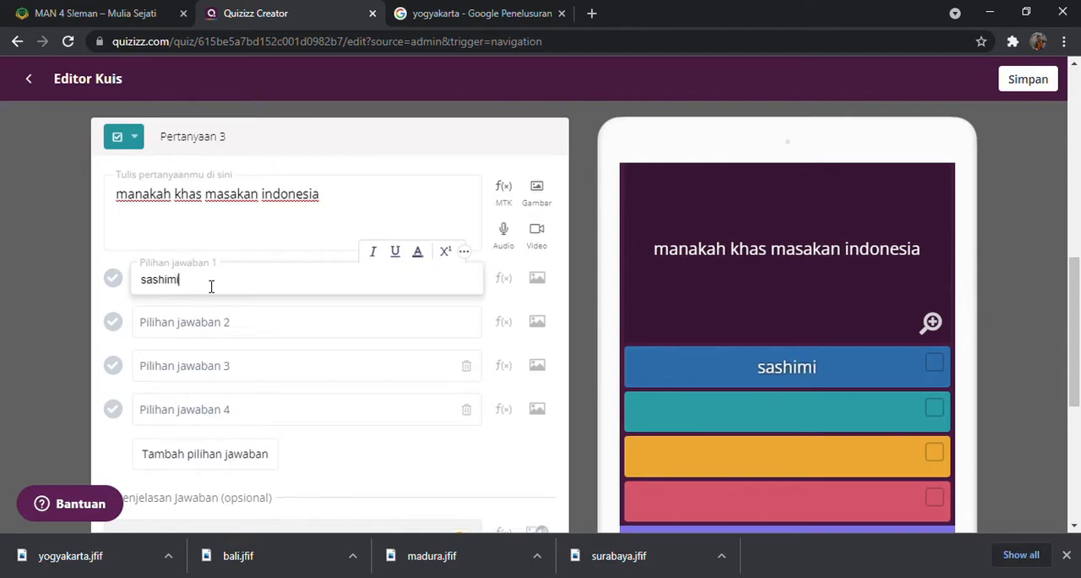
pyautogui.click(224, 337)
pyautogui.write('gudeg')
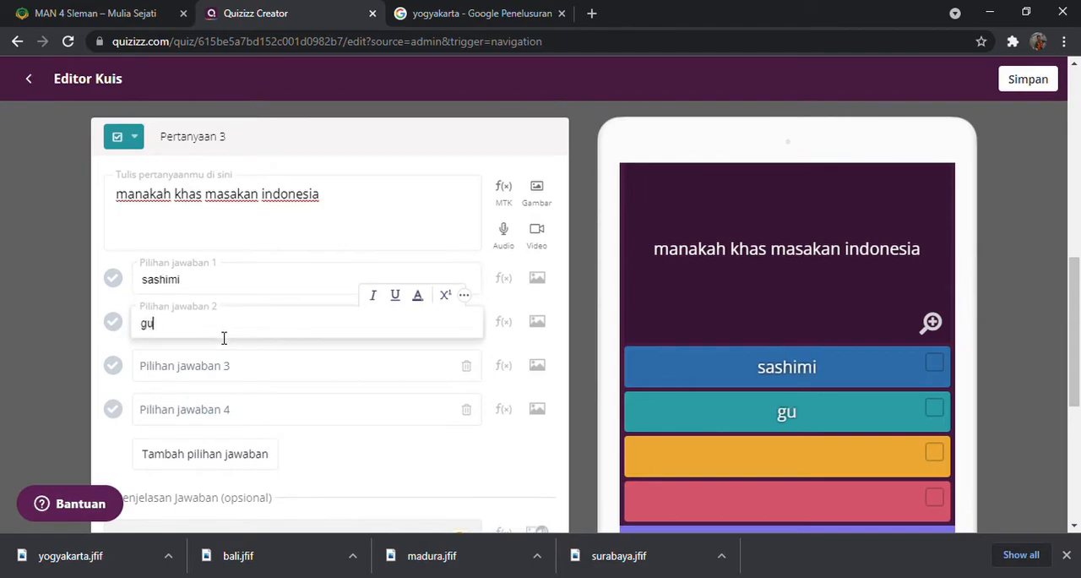
# Enter rendang as answer option 3 and sate as answer option 4 of question 3
pyautogui.click(235, 366)
pyautogui.write('rendnag')
pyautogui.press('BackSpace')
pyautogui.press('BackSpace')
pyautogui.press('BackSpace')
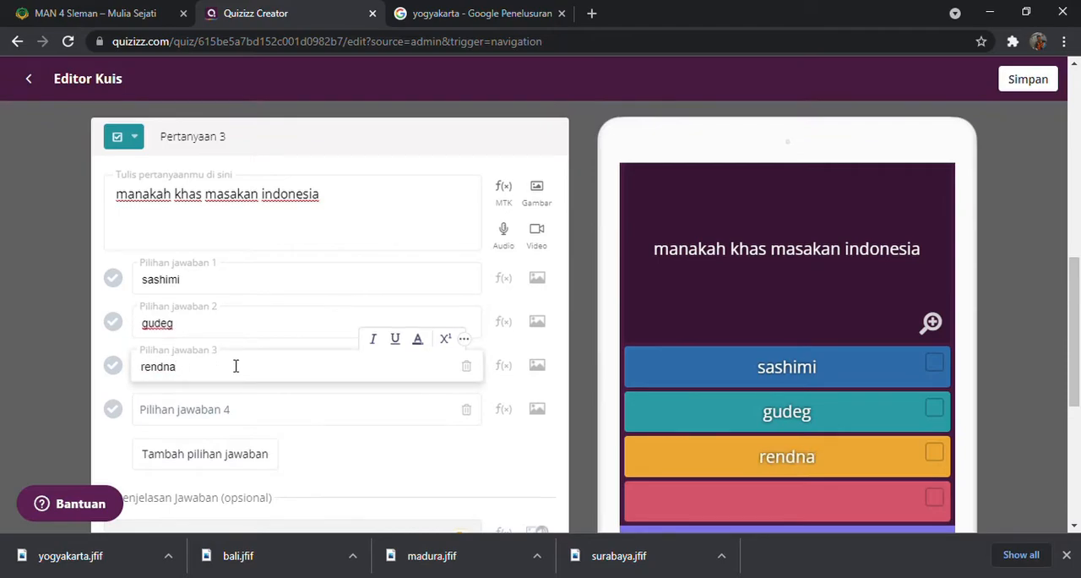
pyautogui.write('ang')
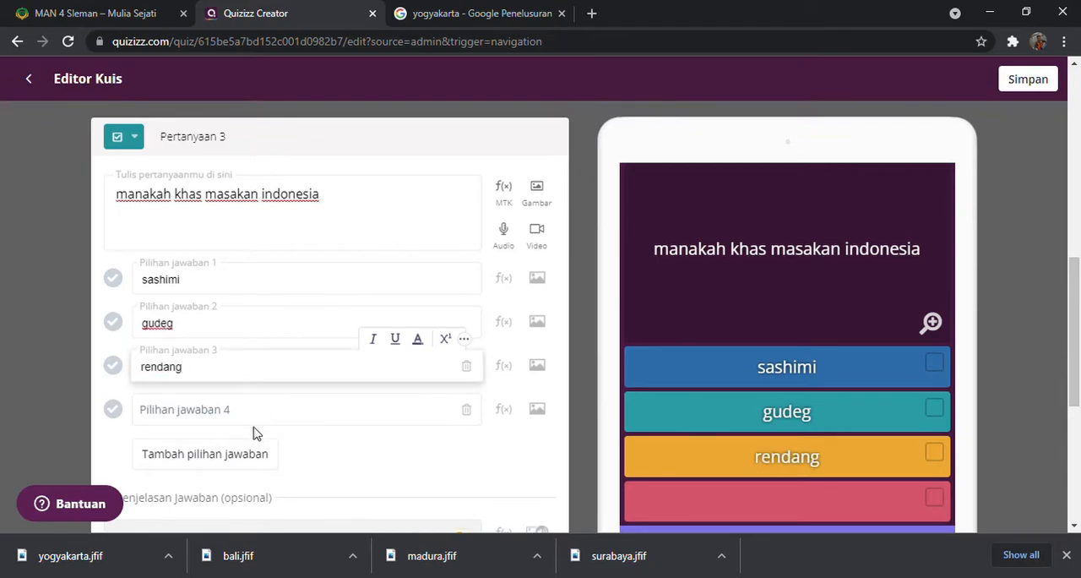
pyautogui.click(260, 417)
pyautogui.write('sate')
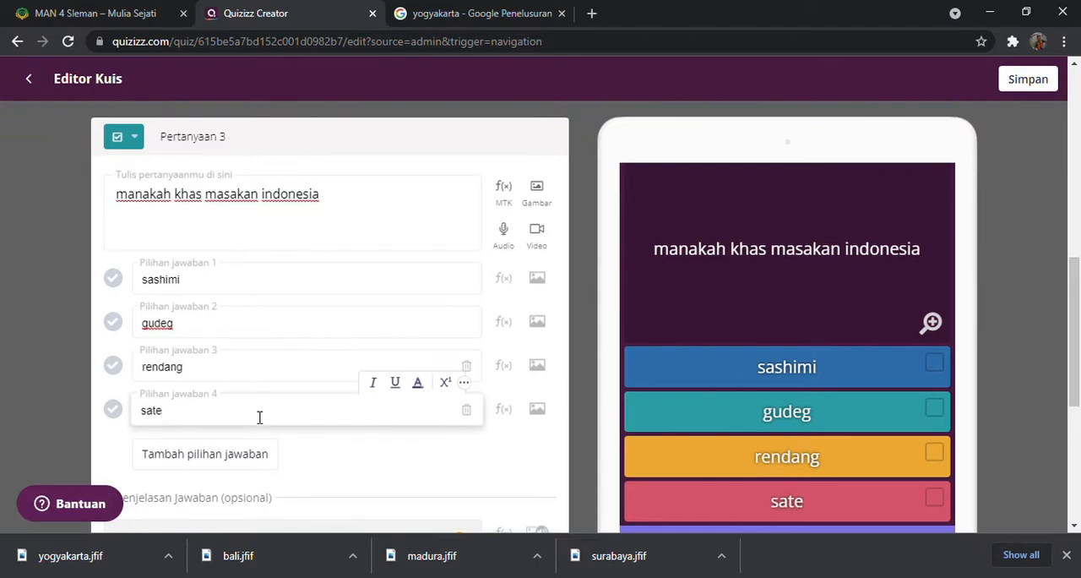
# Mark sate, rendang and gudeg as the correct answers of question 3
pyautogui.click(114, 409)
pyautogui.click(116, 368)
pyautogui.click(116, 323)
# Set the time limit of question 3 to 2 Menit and save the question
pyautogui.scroll(-2, 332, 365)
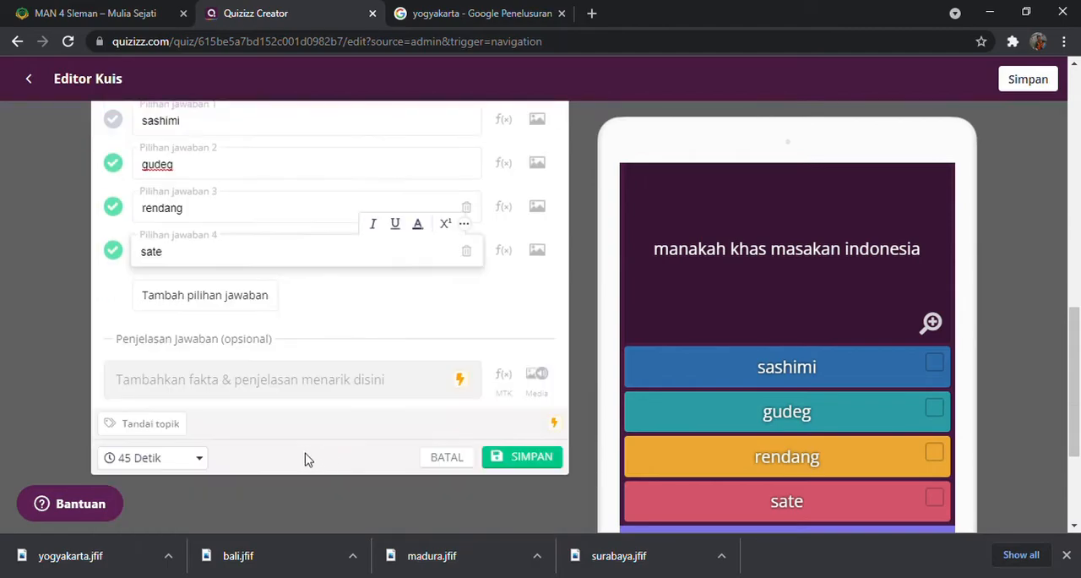
pyautogui.click(192, 464)
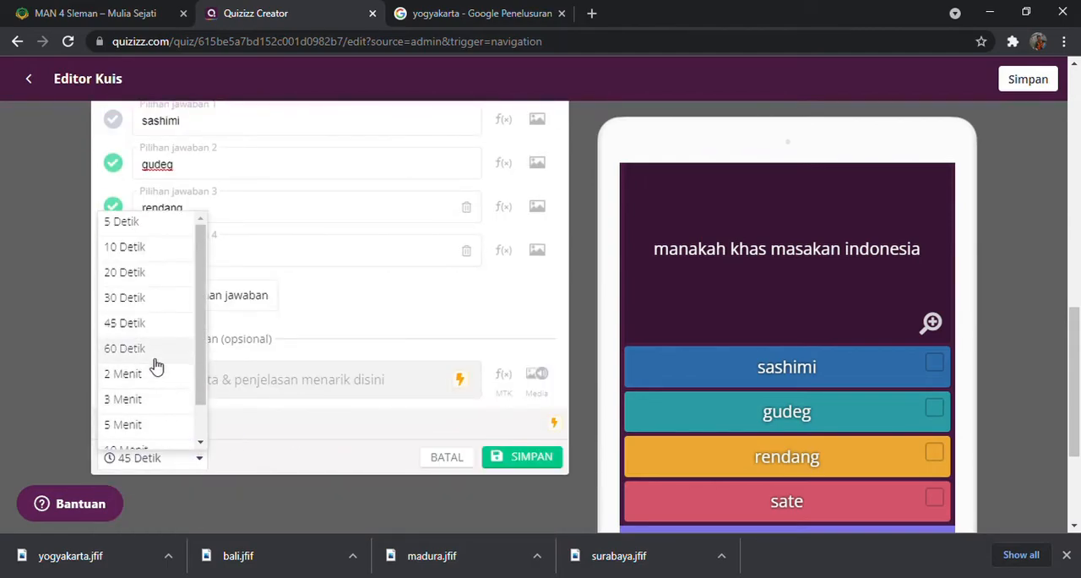
pyautogui.click(145, 376)
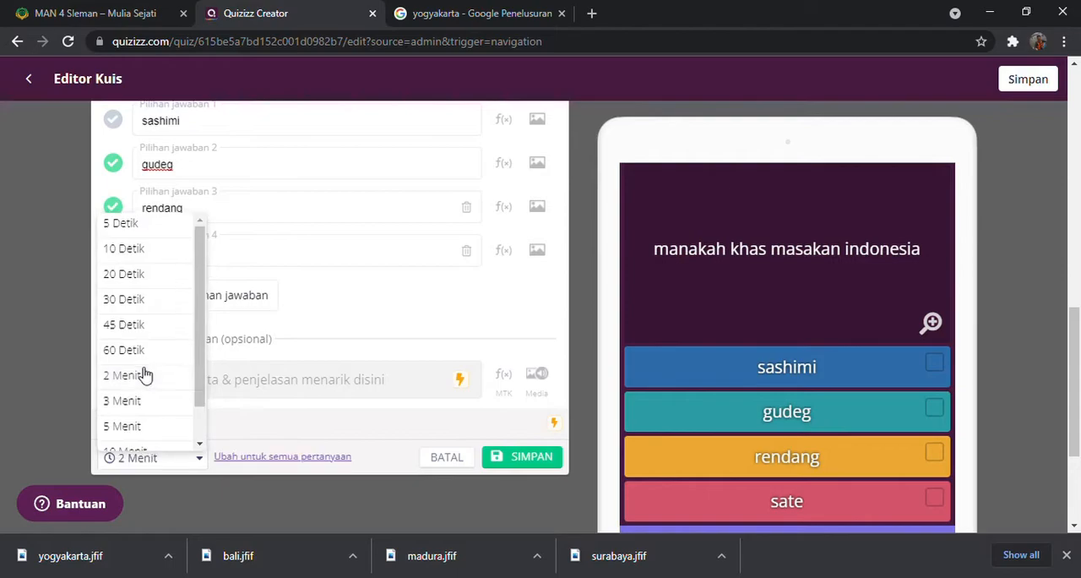
pyautogui.click(532, 463)
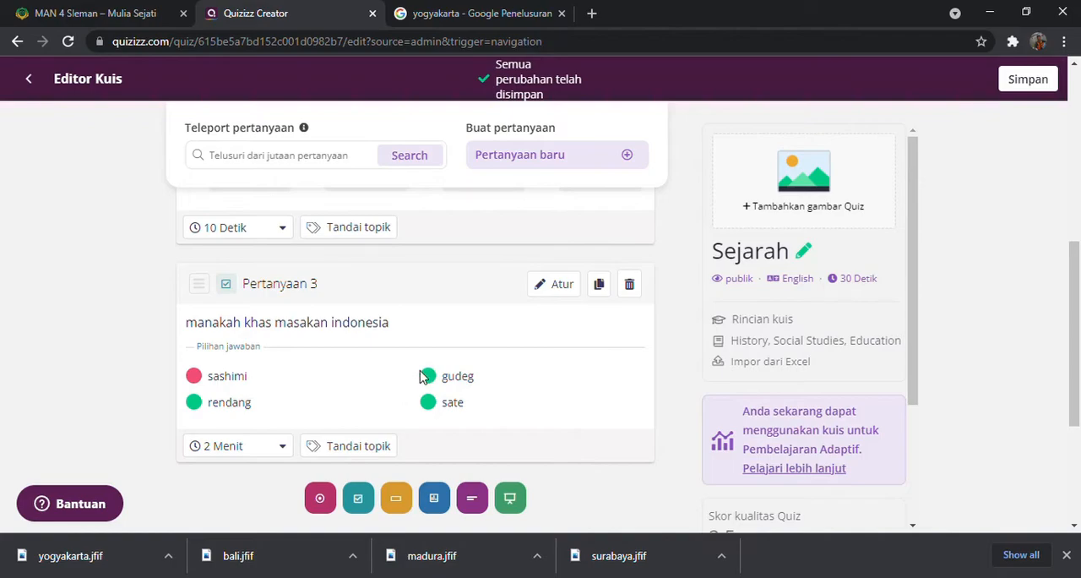
pyautogui.click(397, 500)
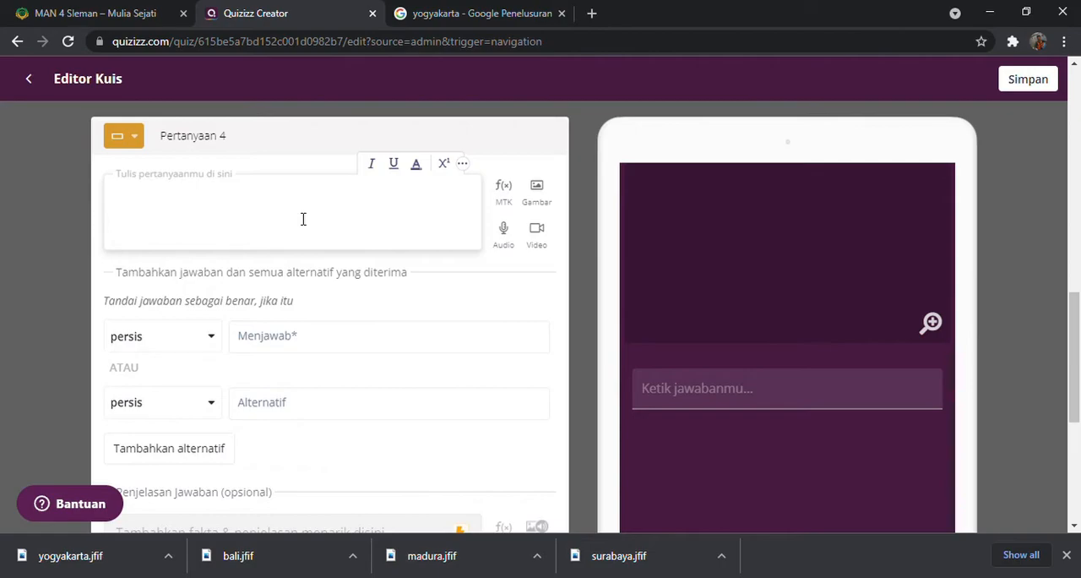
pyautogui.click(211, 338)
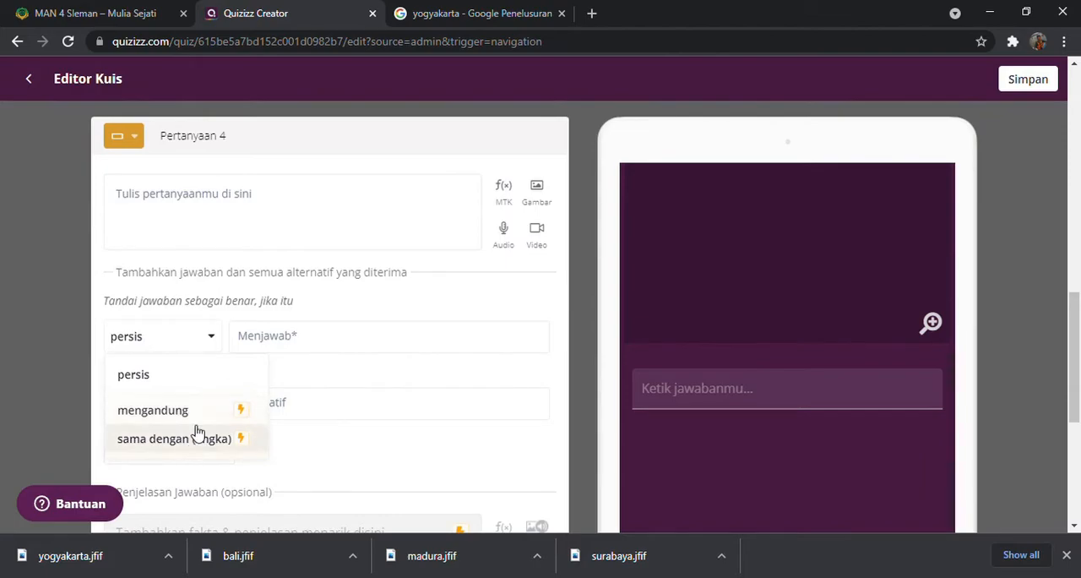
pyautogui.click(152, 377)
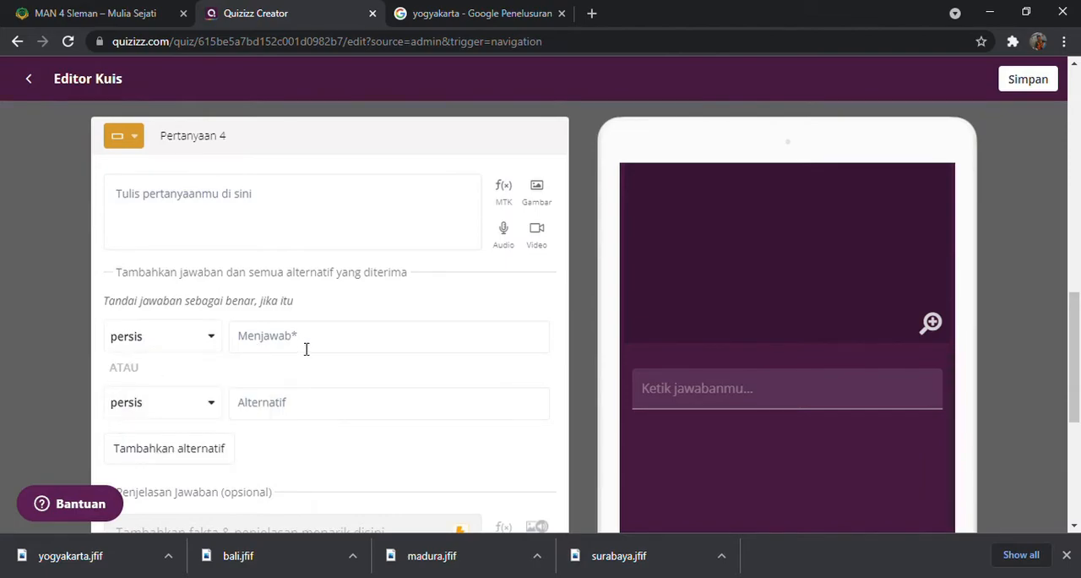
pyautogui.click(37, 81)
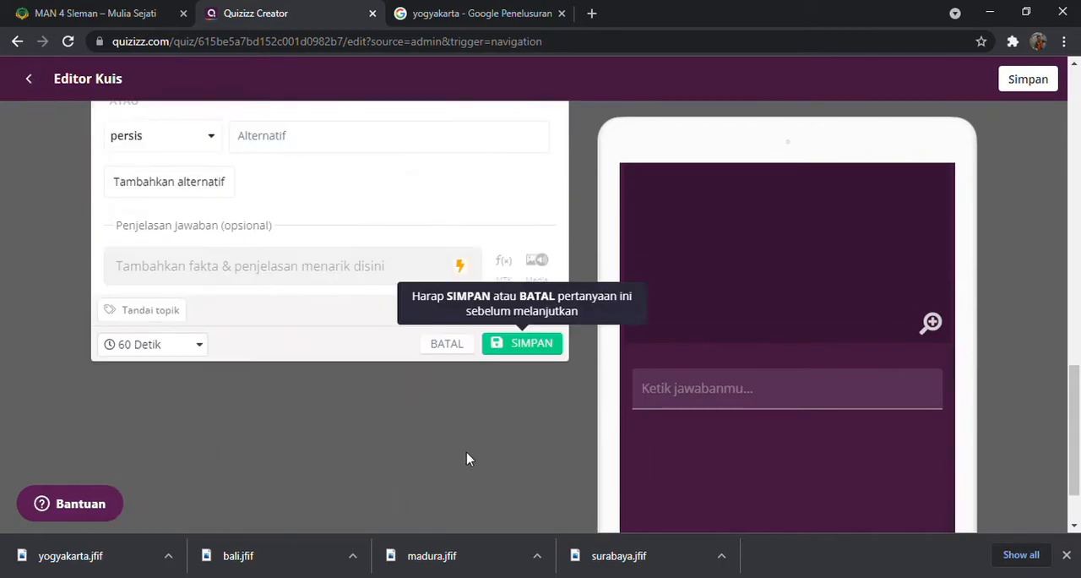
pyautogui.click(457, 353)
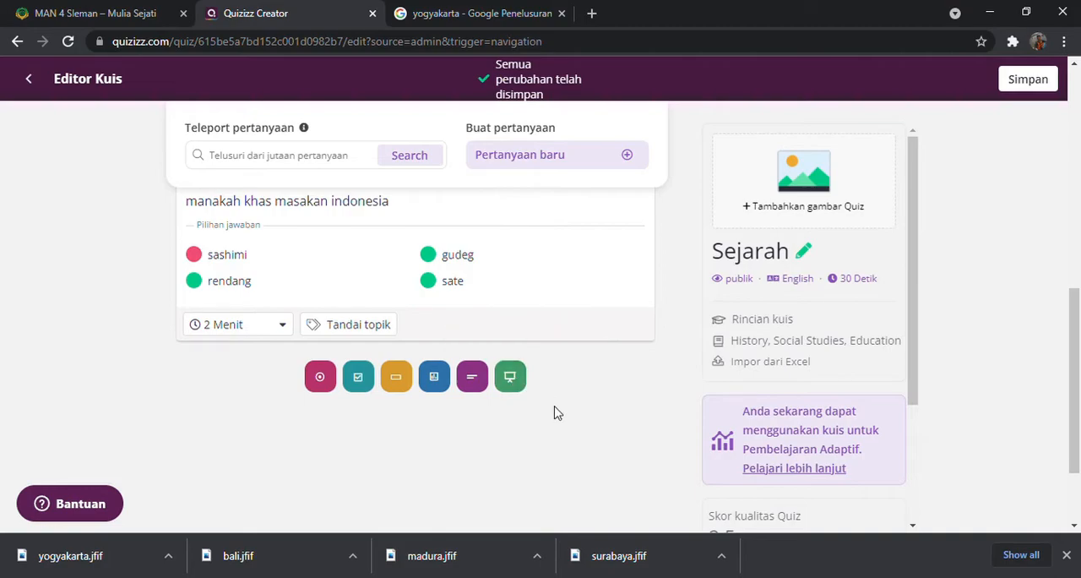
# Search the public question library for Sejarah indonesia to find existing questions to teleport into the quiz
pyautogui.scroll(6, 555, 412)
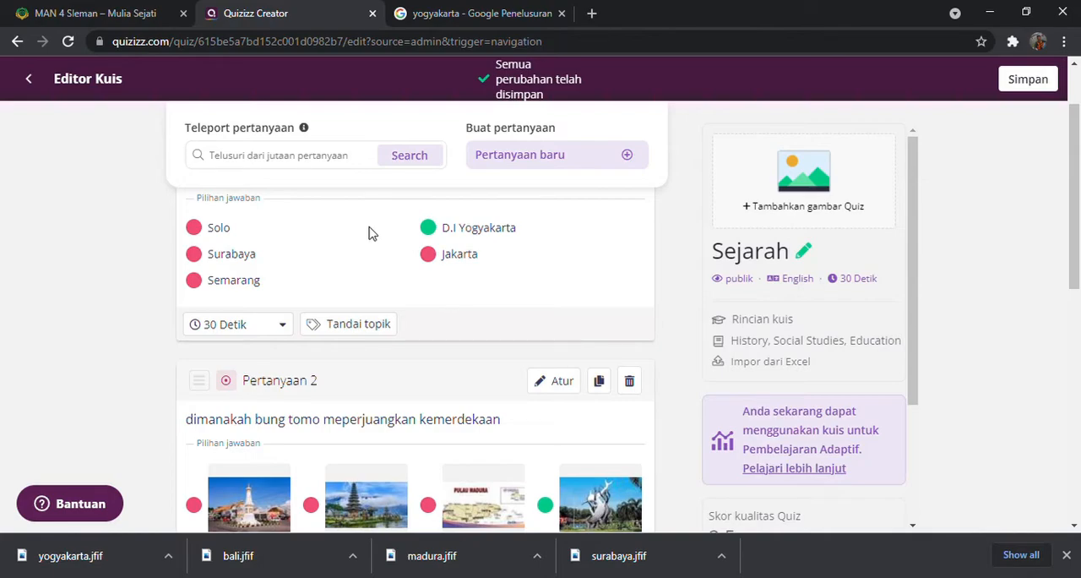
pyautogui.click(334, 161)
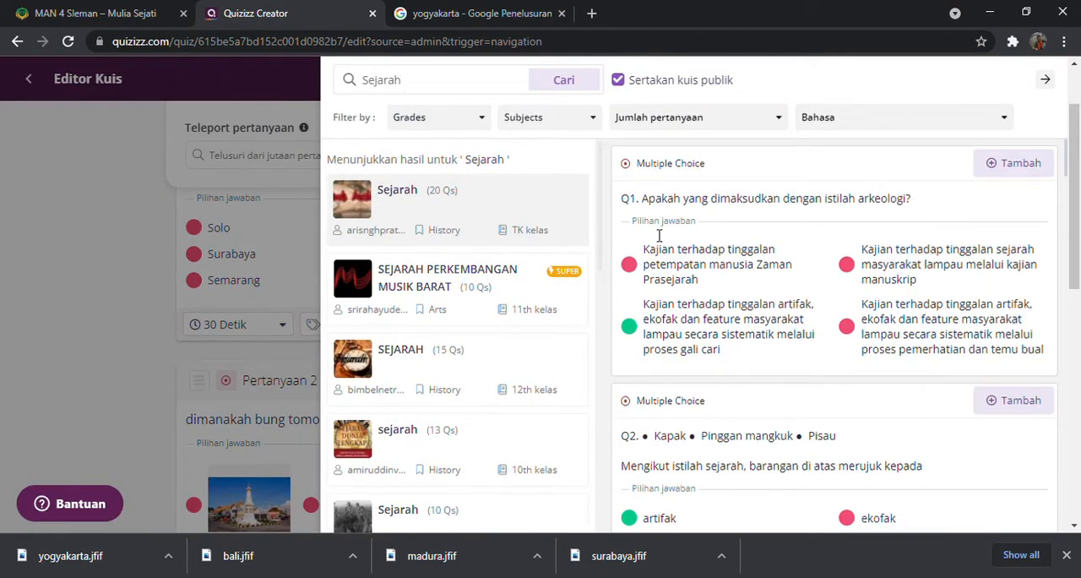
pyautogui.click(279, 159)
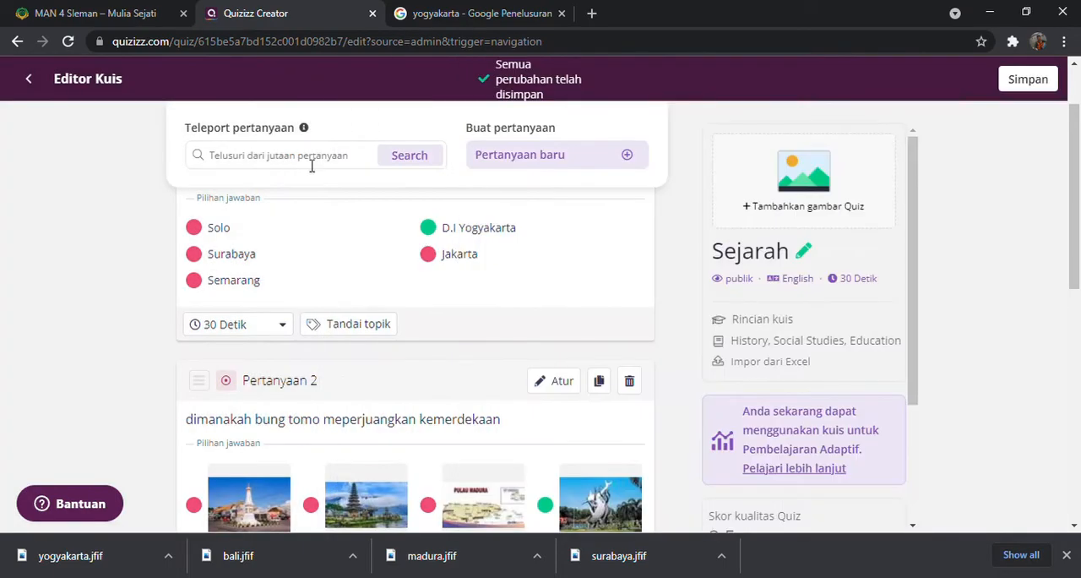
pyautogui.click(320, 165)
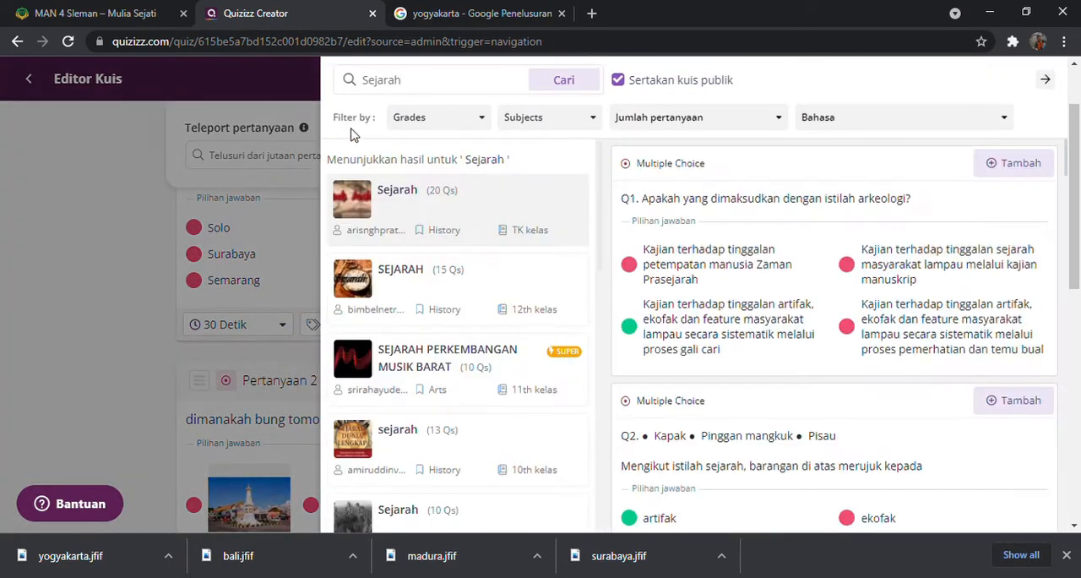
pyautogui.moveTo(463, 88); pyautogui.dragTo(373, 87)
pyautogui.click(402, 86)
pyautogui.write('indoens')
pyautogui.write('nesia')
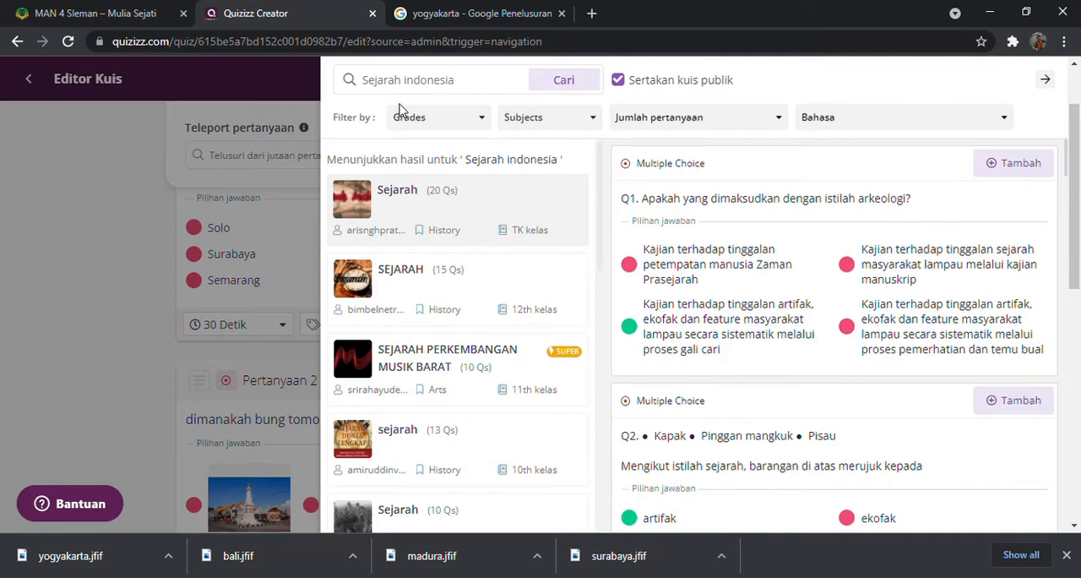
pyautogui.click(570, 79)
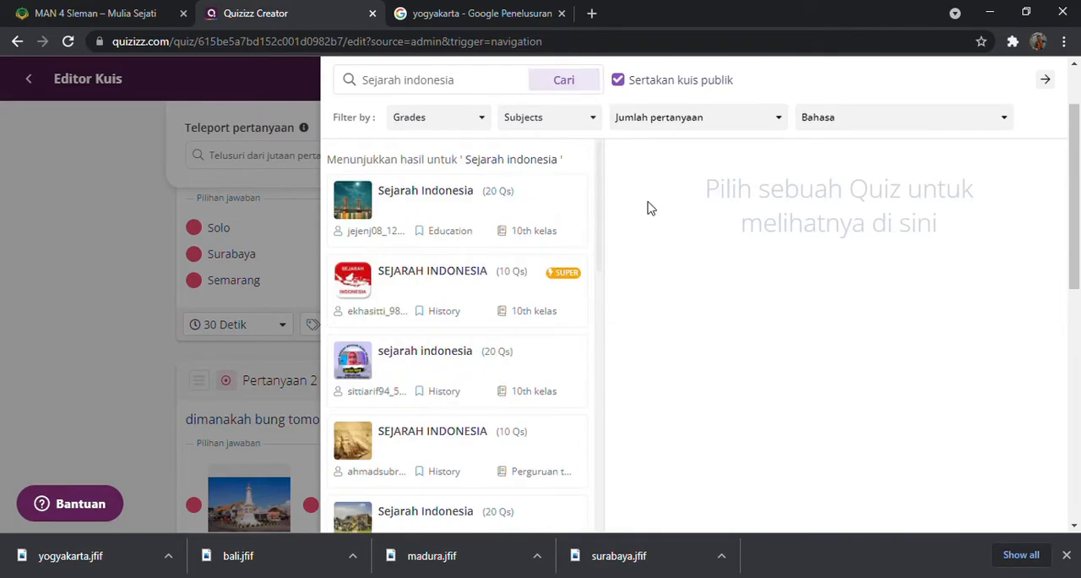
# Add questions 1 and 3 of the first 20-question Sejarah Indonesia quiz in the search results
pyautogui.click(456, 205)
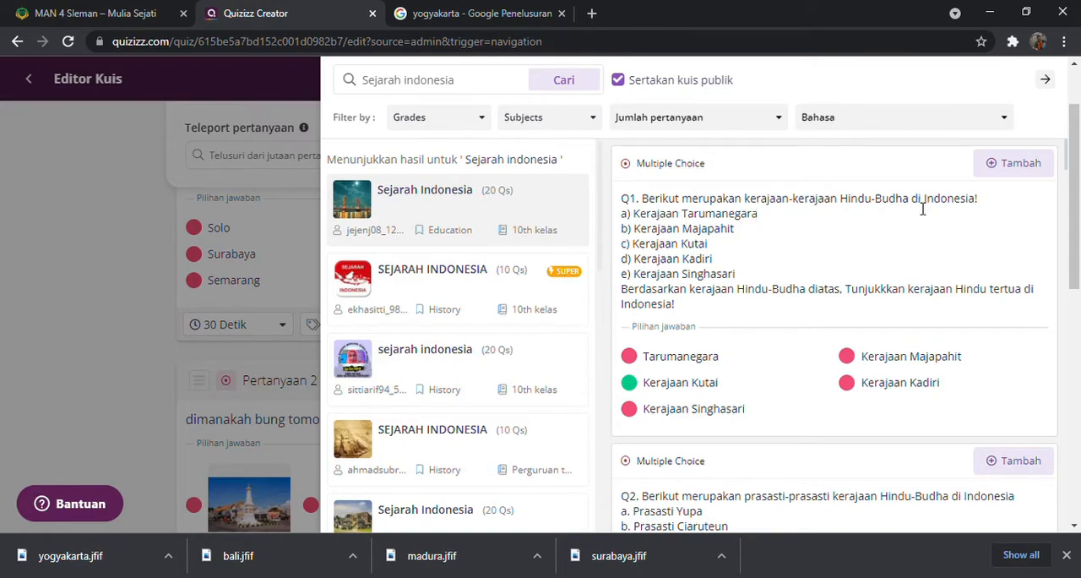
pyautogui.scroll(-7, 878, 270)
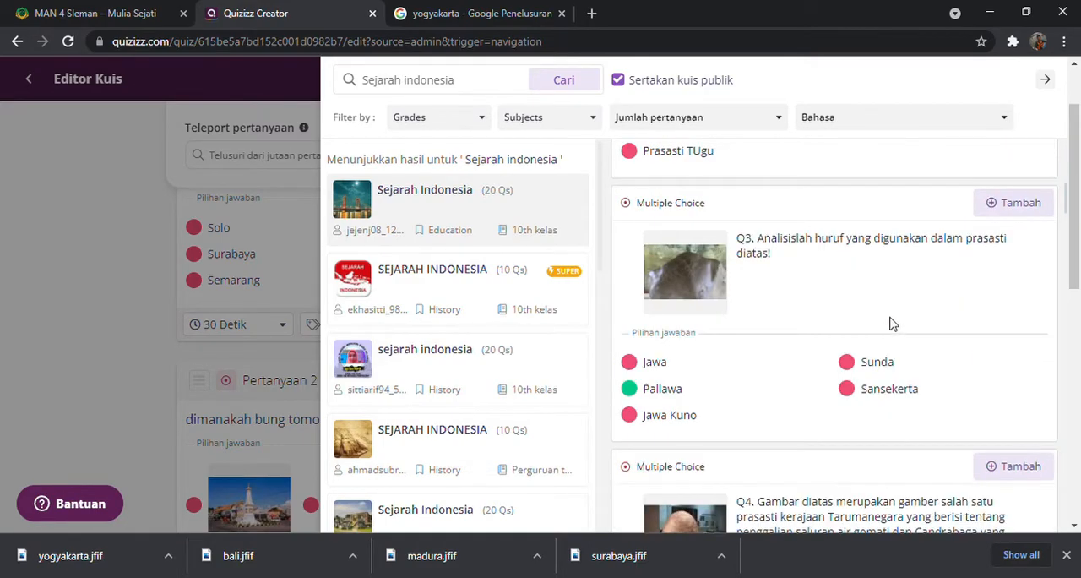
pyautogui.scroll(6, 893, 324)
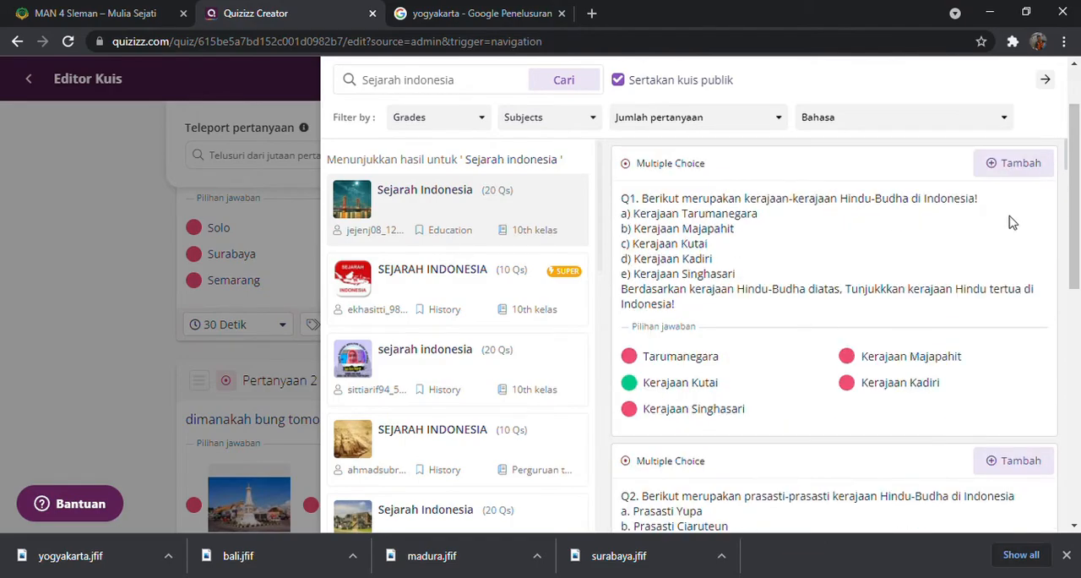
pyautogui.click(1018, 169)
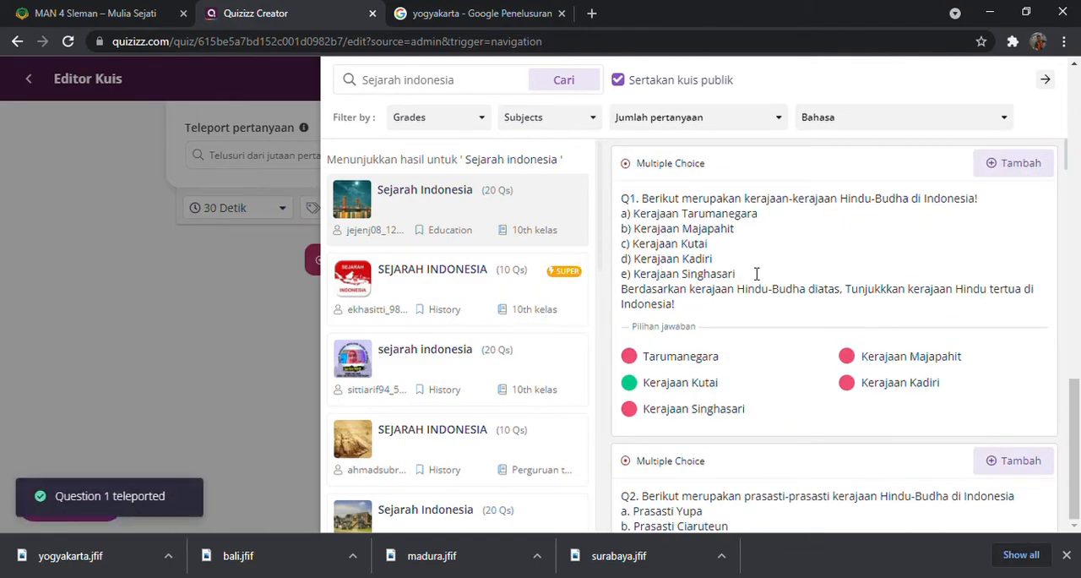
pyautogui.scroll(-5, 938, 380)
pyautogui.scroll(-1, 770, 445)
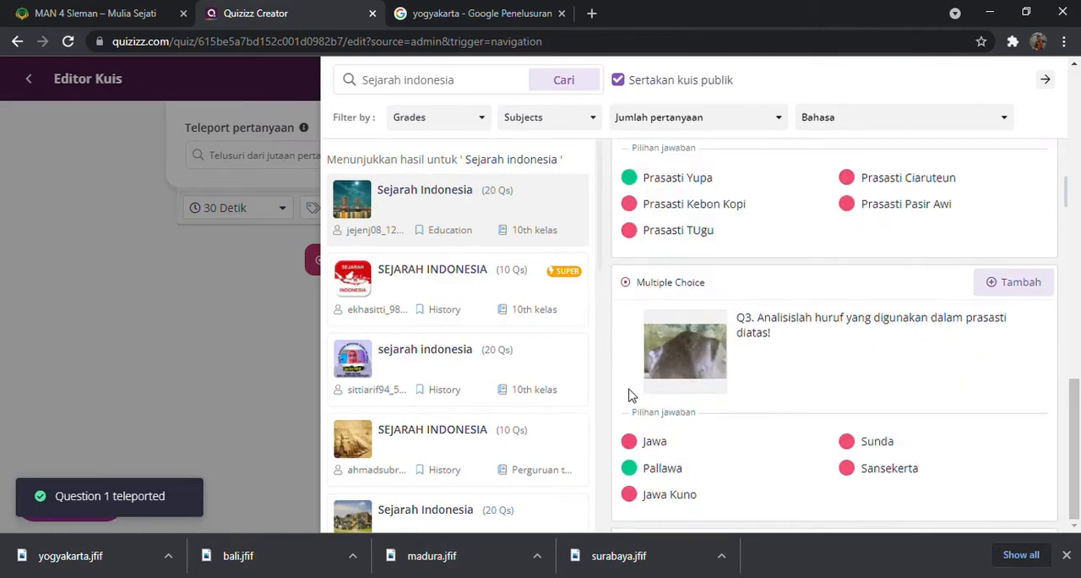
pyautogui.click(995, 294)
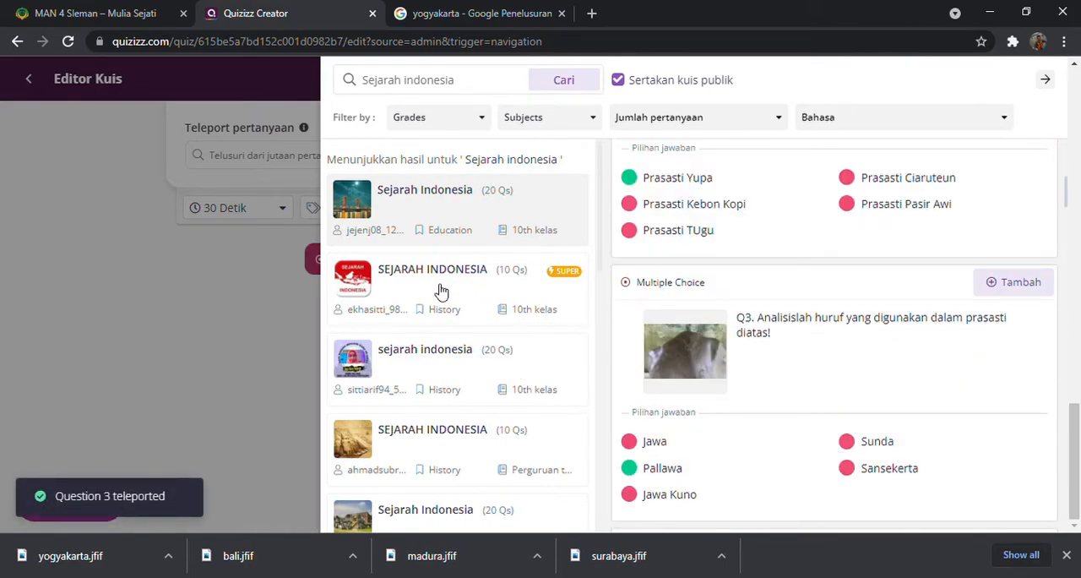
# Add question 2, about the caves of praaksara people, from the 10-question Perguruan tinggi SEJARAH INDONESIA quiz
pyautogui.scroll(-1, 427, 397)
pyautogui.click(404, 350)
pyautogui.scroll(-3, 954, 357)
pyautogui.scroll(1, 937, 261)
pyautogui.click(1001, 205)
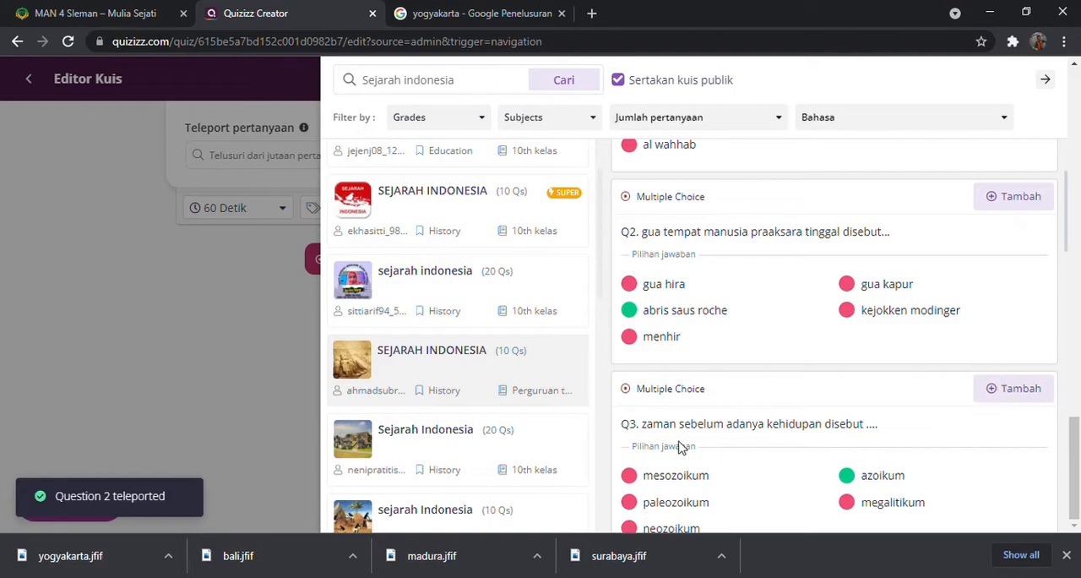
# Add question 1 of the 11th-grade sejarah Indonesia quiz, about the Japanese occupation, and return to the quiz editor
pyautogui.scroll(-1, 683, 445)
pyautogui.scroll(-1, 444, 417)
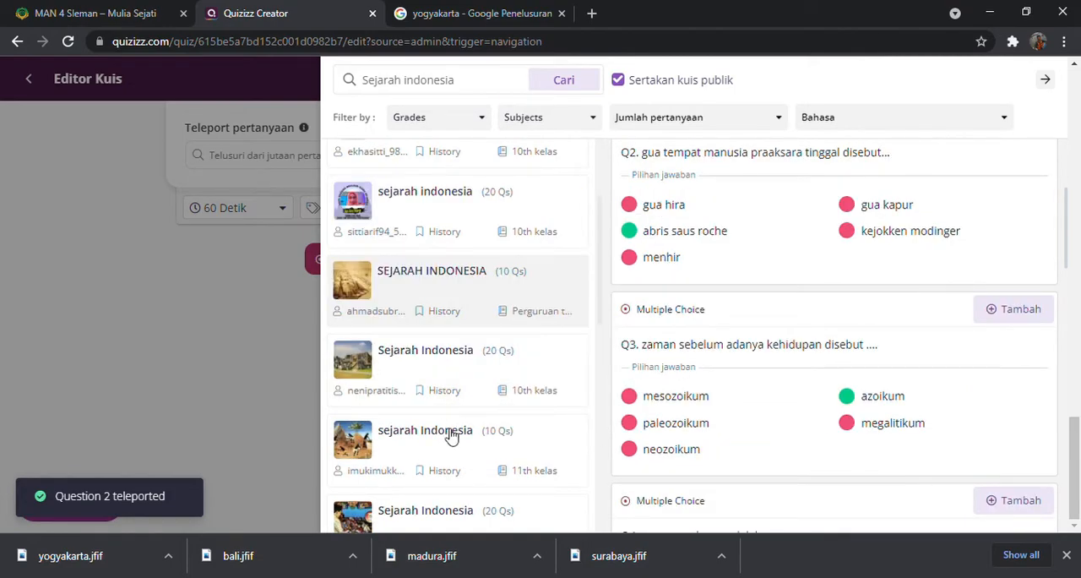
pyautogui.click(448, 432)
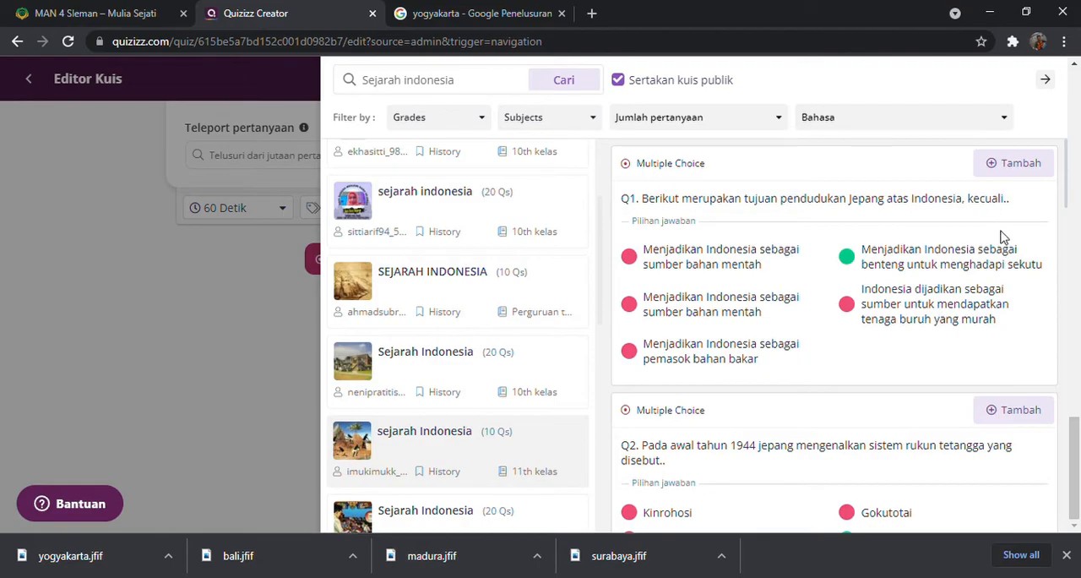
pyautogui.click(1005, 165)
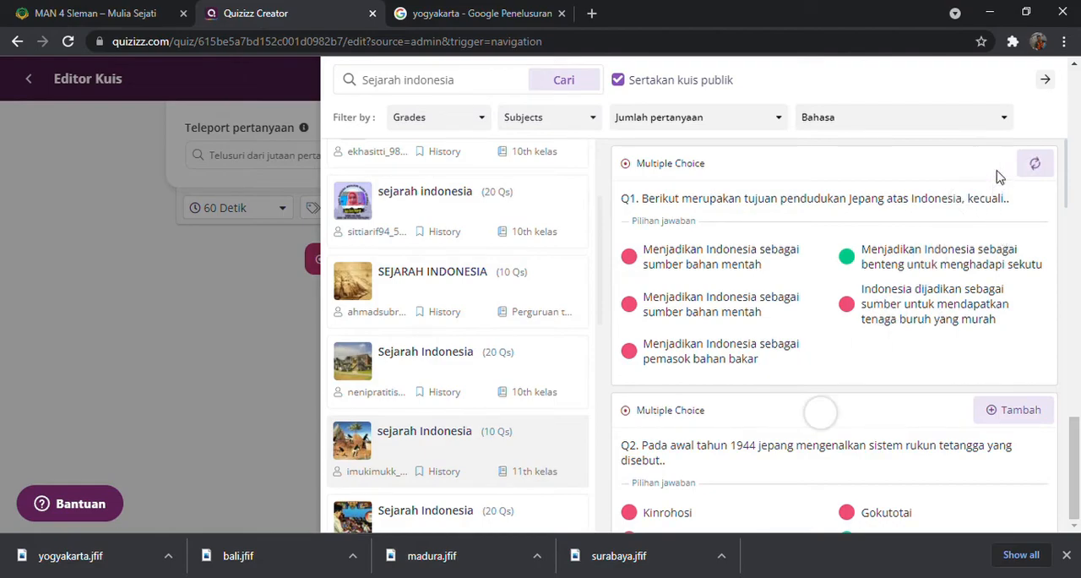
pyautogui.click(120, 308)
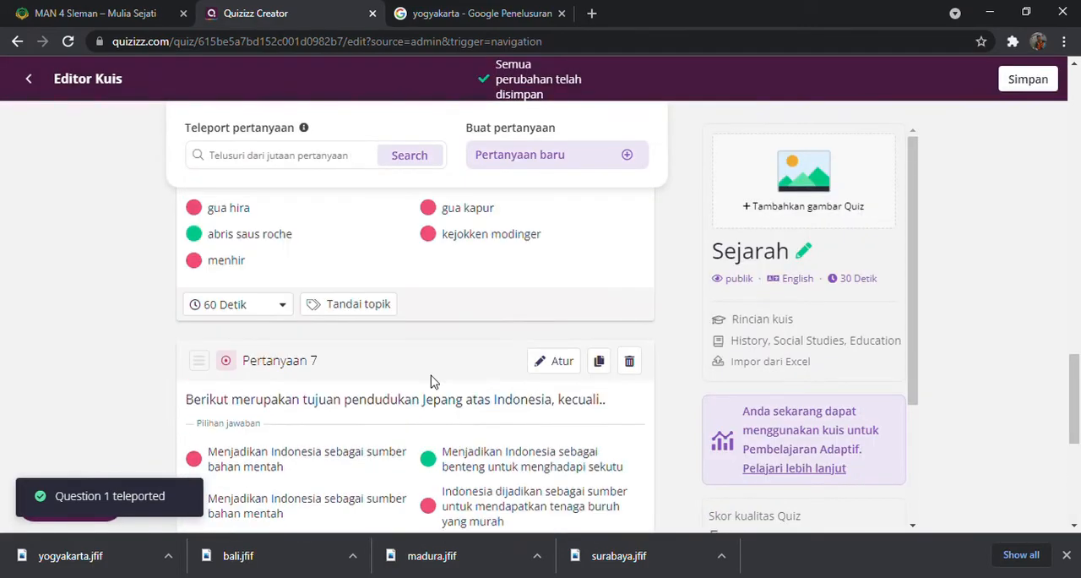
pyautogui.scroll(4, 431, 382)
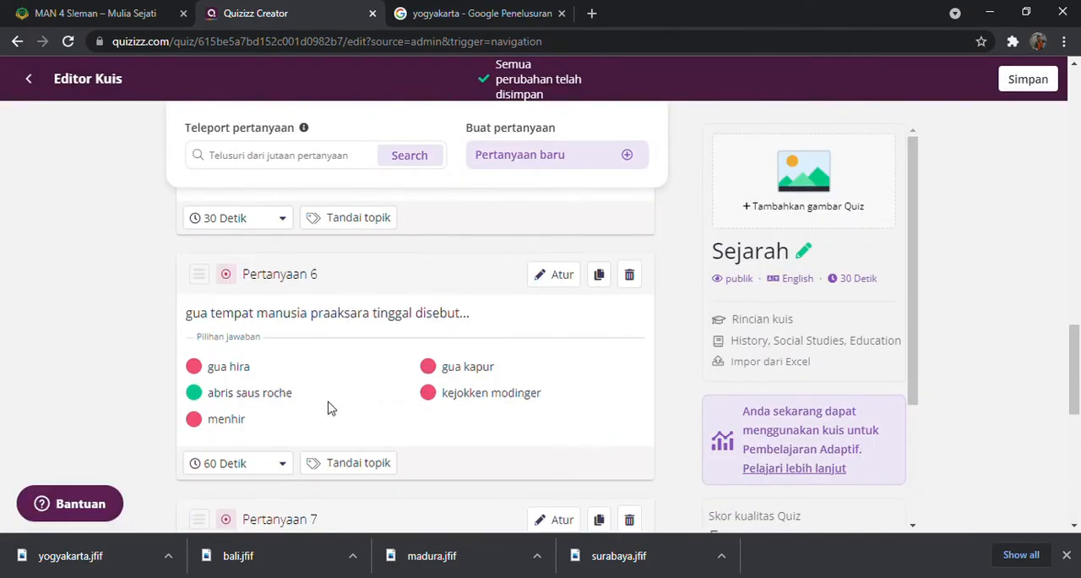
pyautogui.scroll(2, 301, 404)
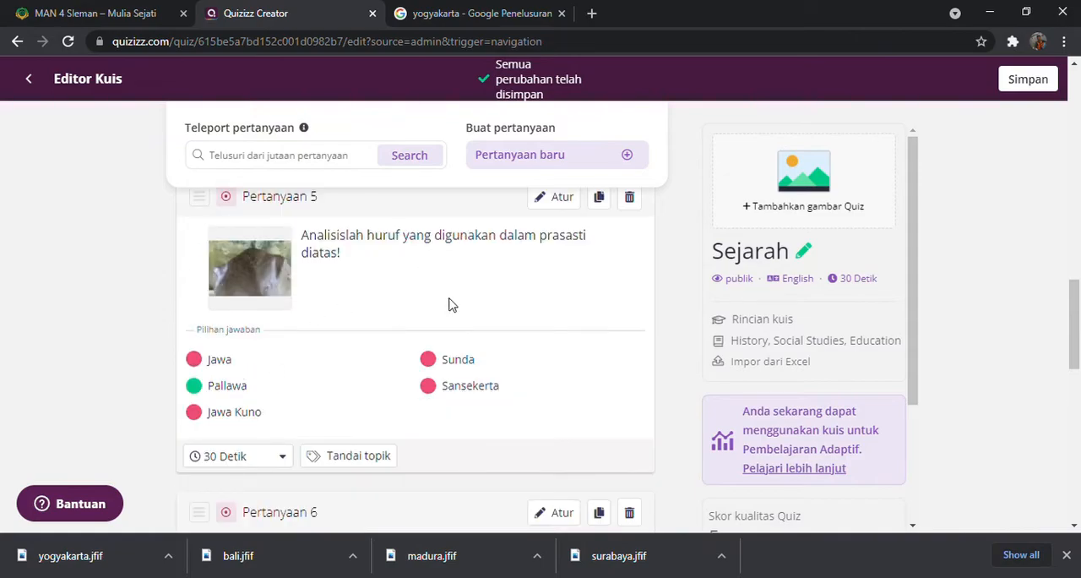
pyautogui.click(559, 196)
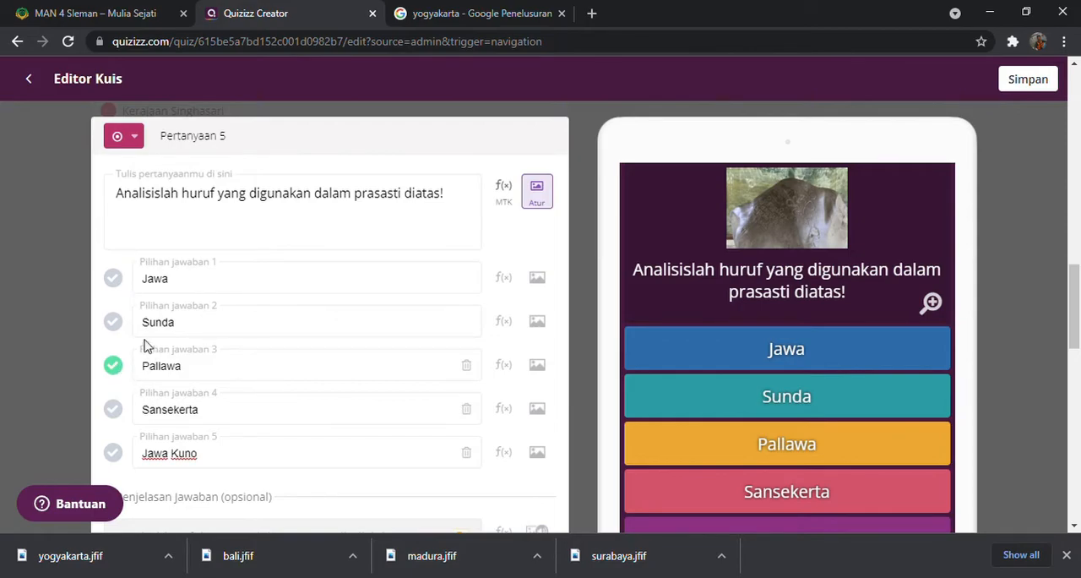
pyautogui.scroll(-2, 249, 401)
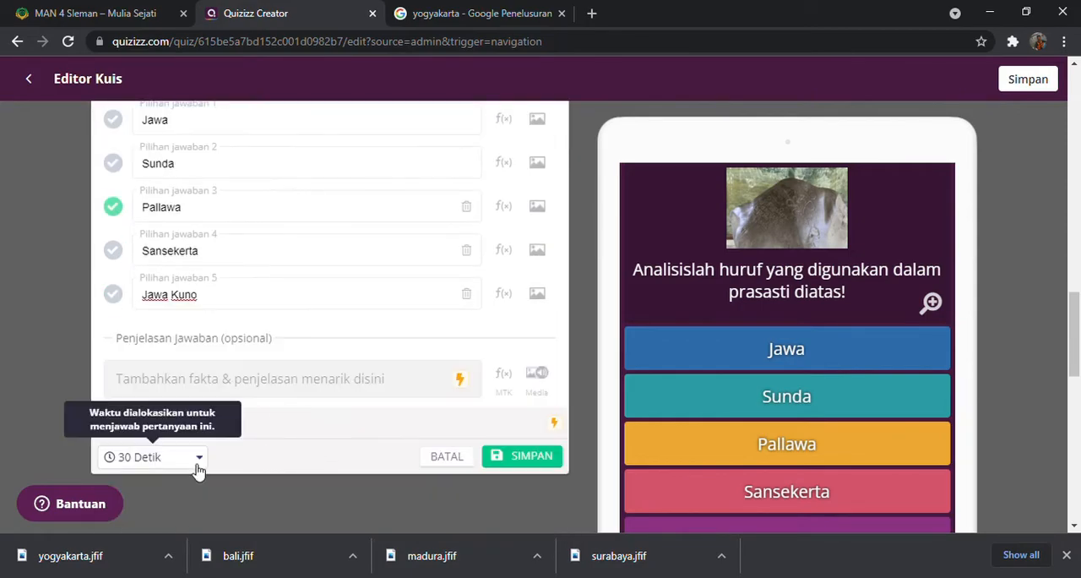
pyautogui.click(451, 461)
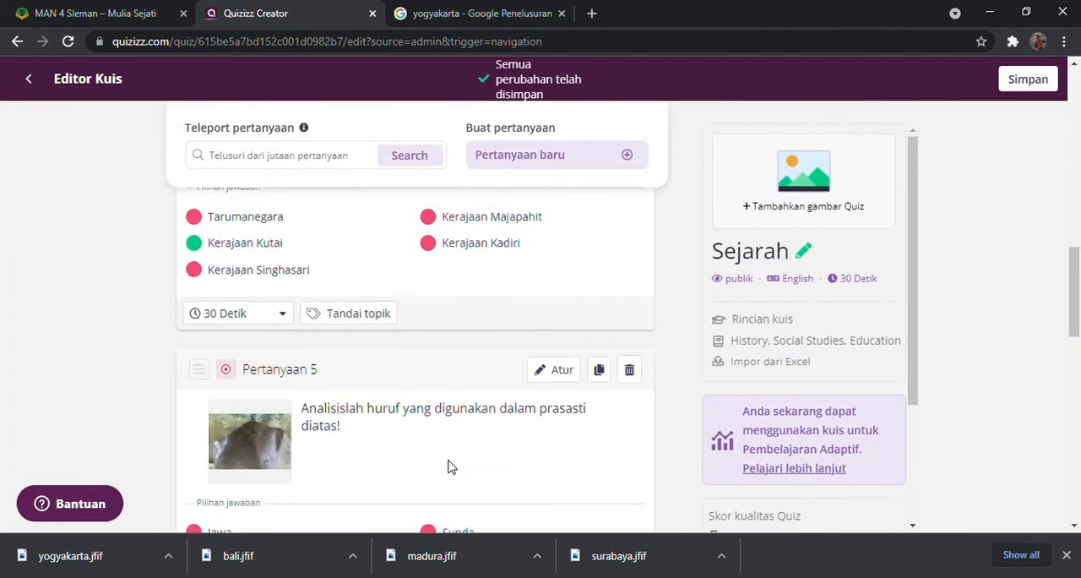
# Set the time limit of question 4 to 10 Menit and apply it to all questions
pyautogui.scroll(1, 349, 380)
pyautogui.scroll(-1, 332, 372)
pyautogui.click(284, 315)
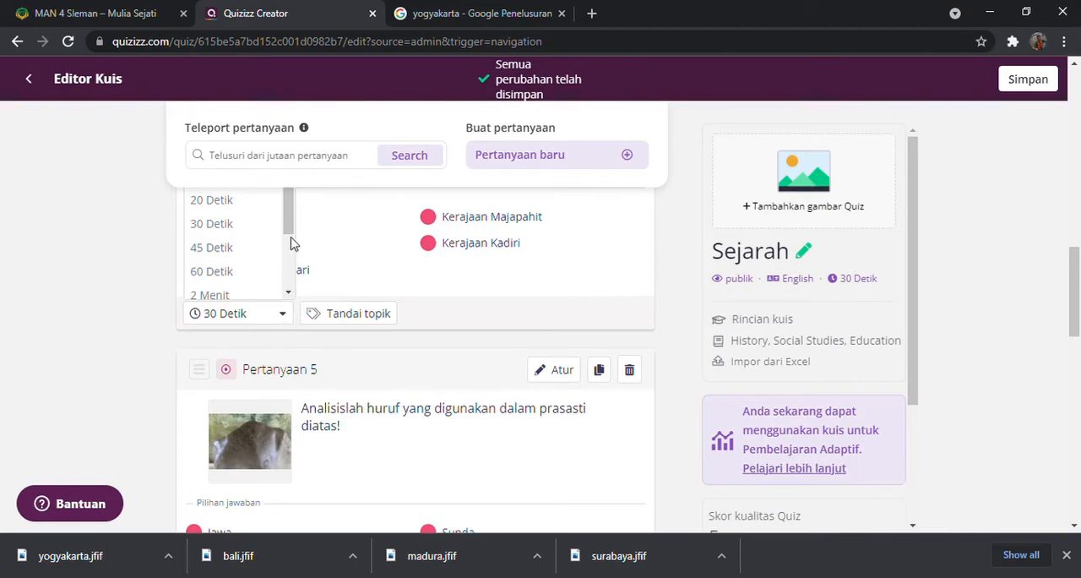
pyautogui.scroll(-2, 293, 247)
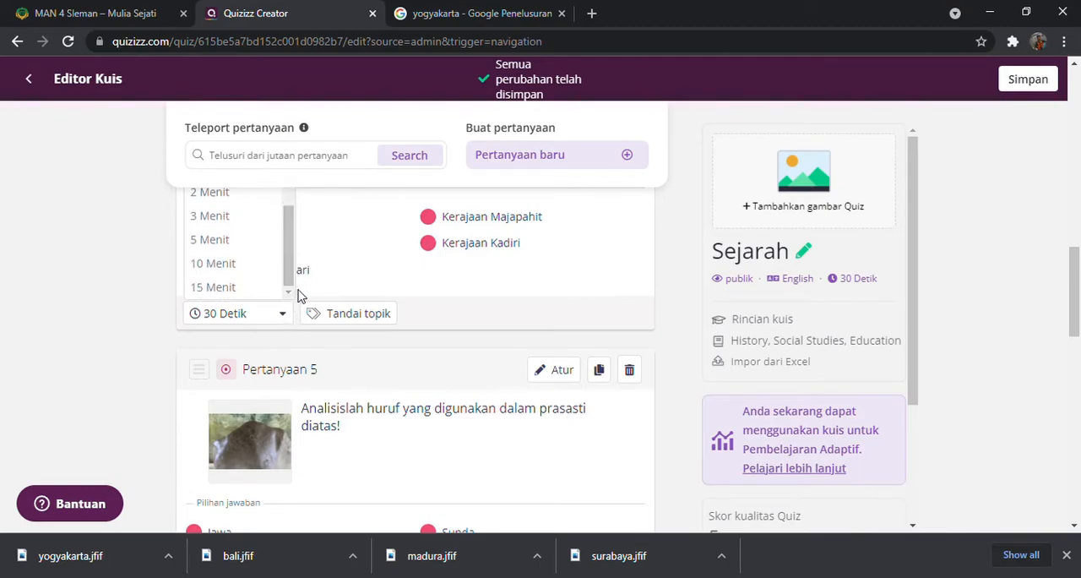
pyautogui.click(225, 265)
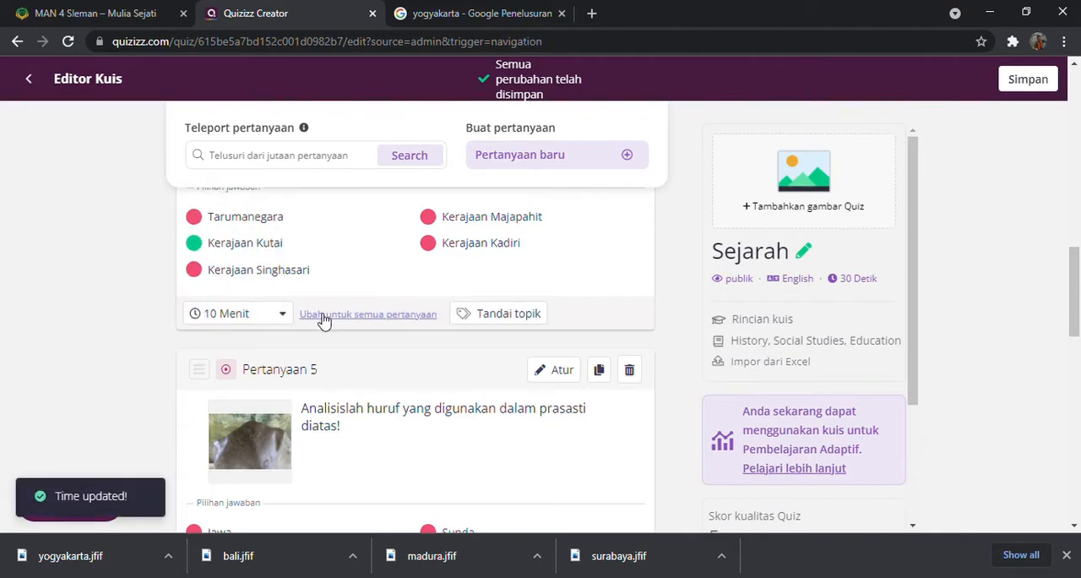
pyautogui.click(341, 322)
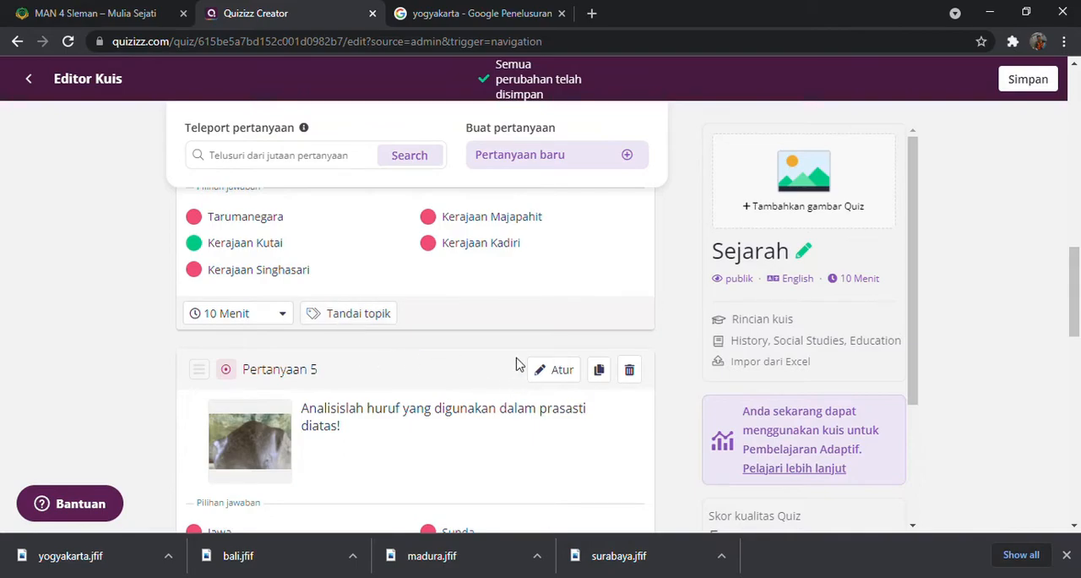
# Review the question list from question 1 to question 7 to check each question's time limit
pyautogui.scroll(10, 507, 358)
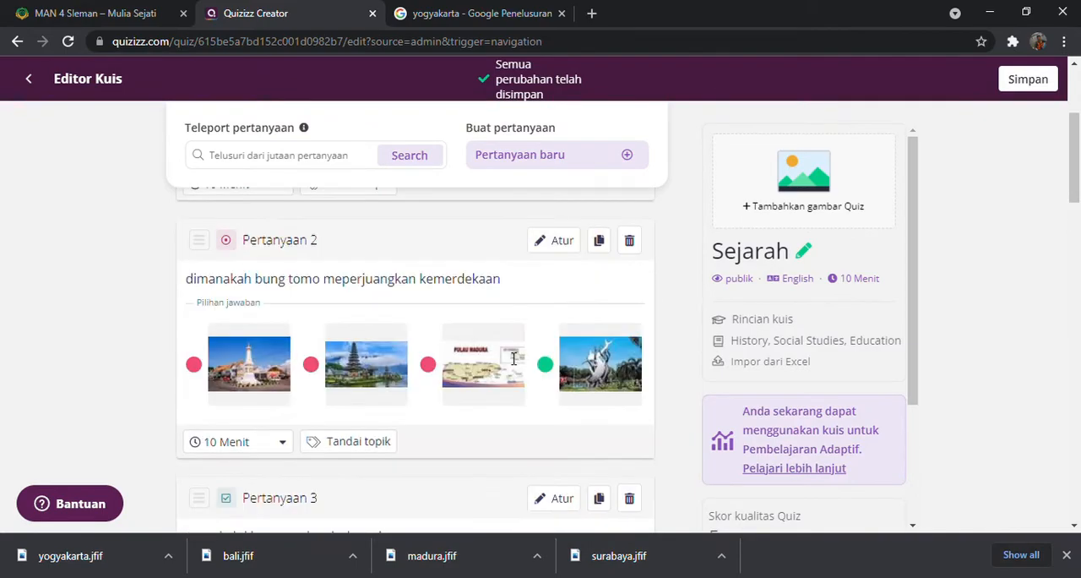
pyautogui.scroll(2, 514, 358)
pyautogui.scroll(-15, 511, 356)
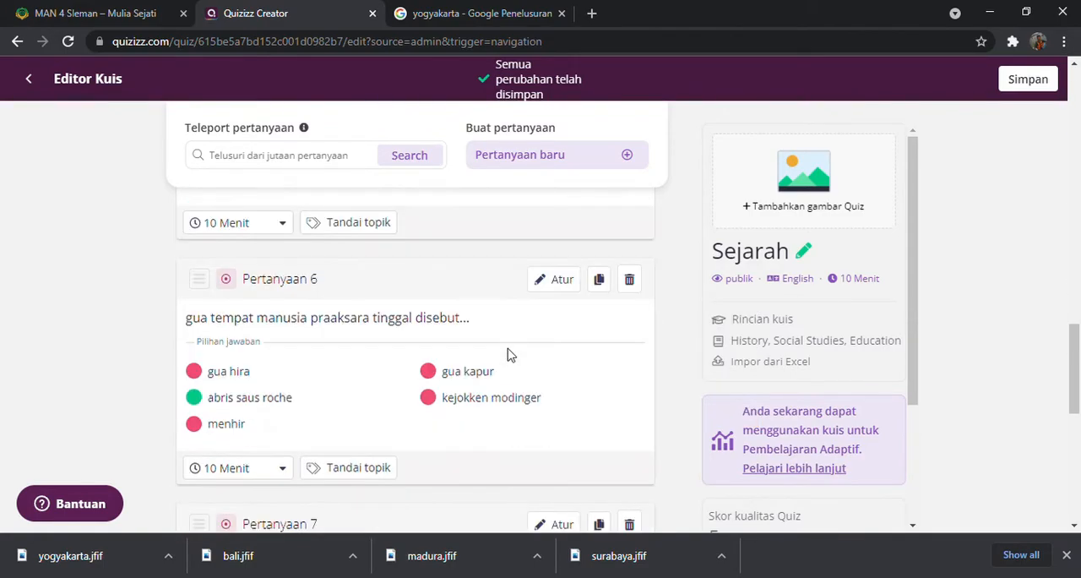
pyautogui.scroll(-5, 509, 355)
pyautogui.scroll(4, 498, 351)
pyautogui.scroll(-1, 490, 349)
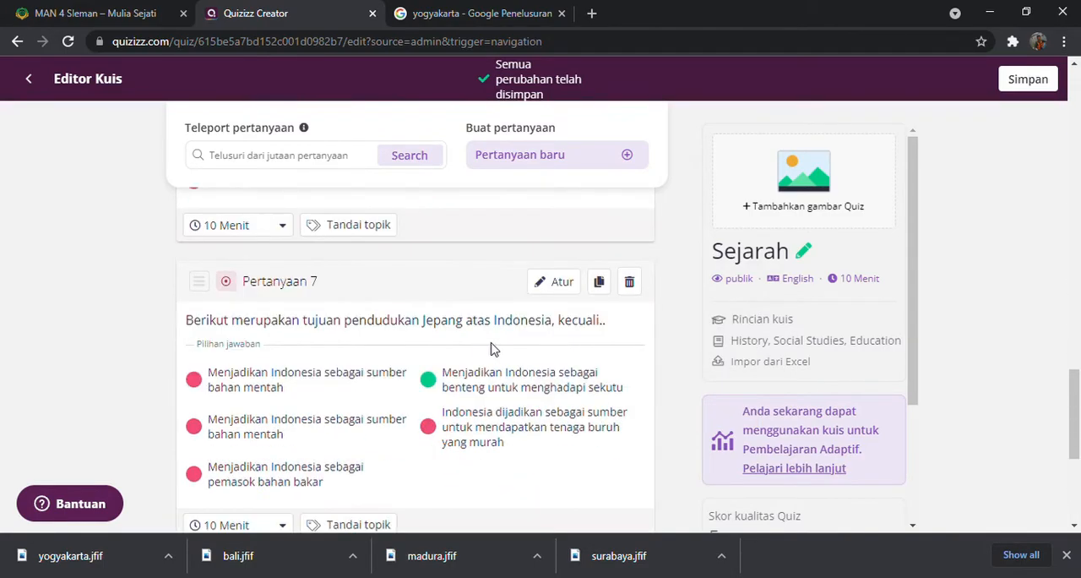
pyautogui.scroll(15, 498, 338)
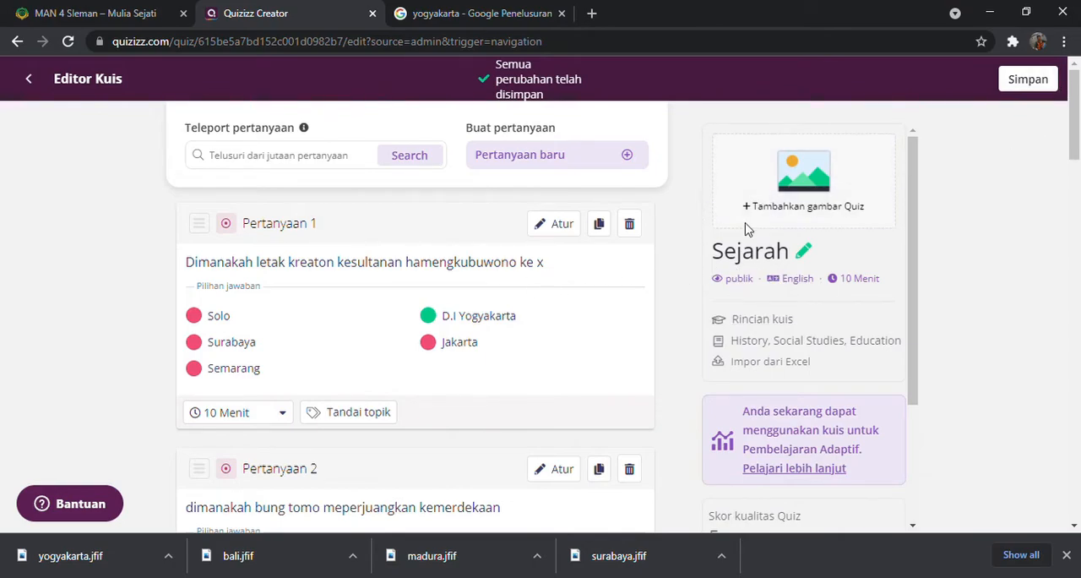
# Add the lake temple picture as the quiz's cover image and set the quiz language to Indonesian
pyautogui.click(799, 197)
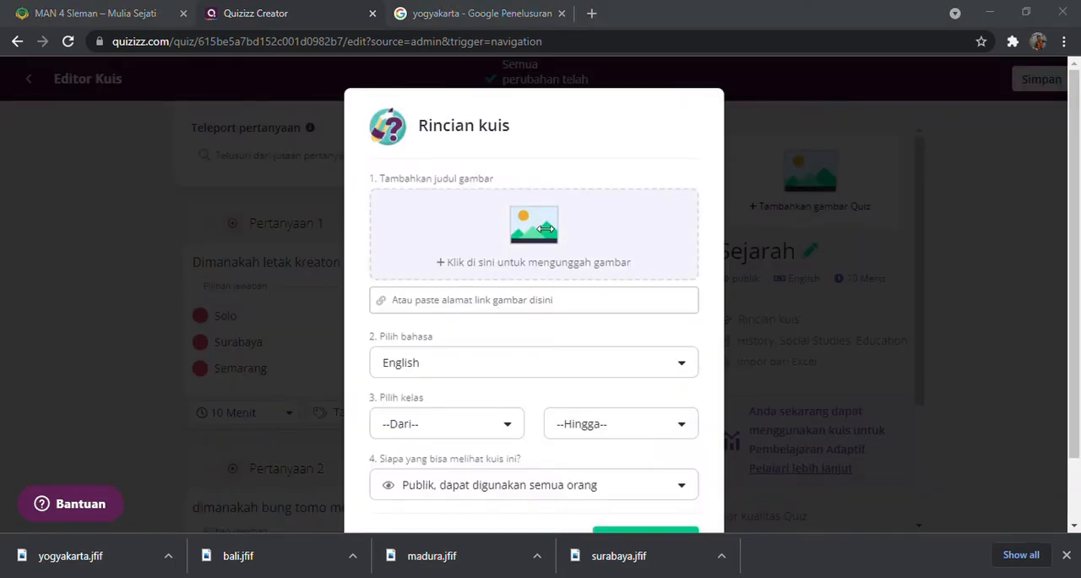
pyautogui.doubleClick(269, 169)
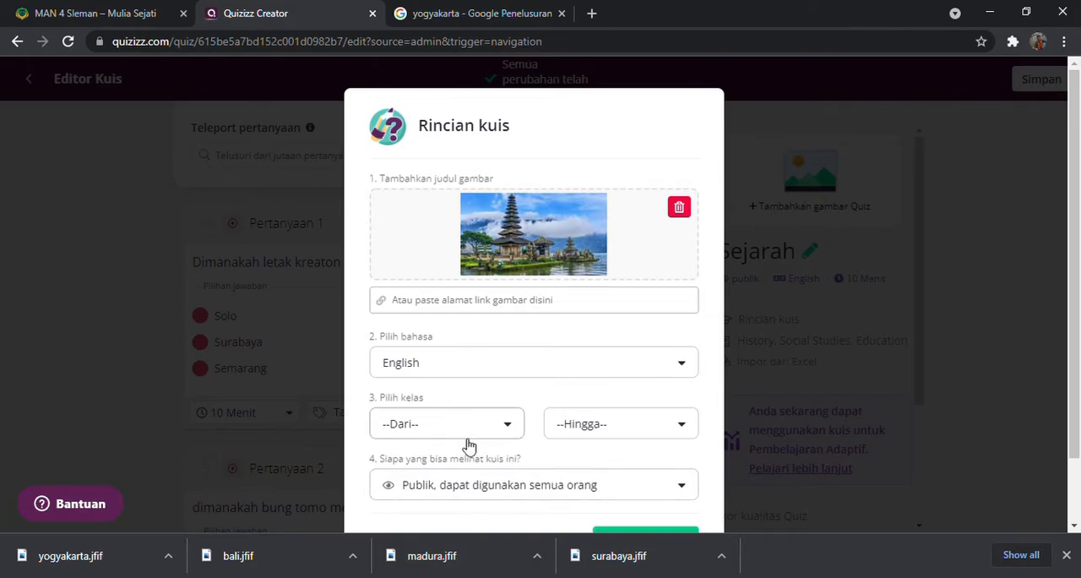
pyautogui.click(445, 369)
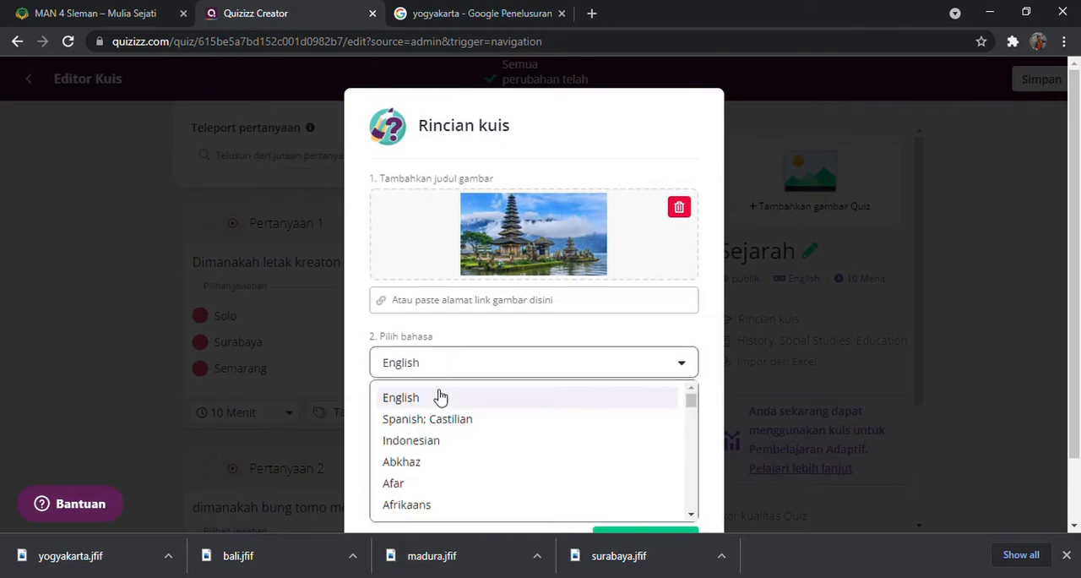
pyautogui.click(419, 443)
# Set the quiz's grade range from 10th to 10th and save the quiz details
pyautogui.scroll(-1, 505, 372)
pyautogui.click(514, 352)
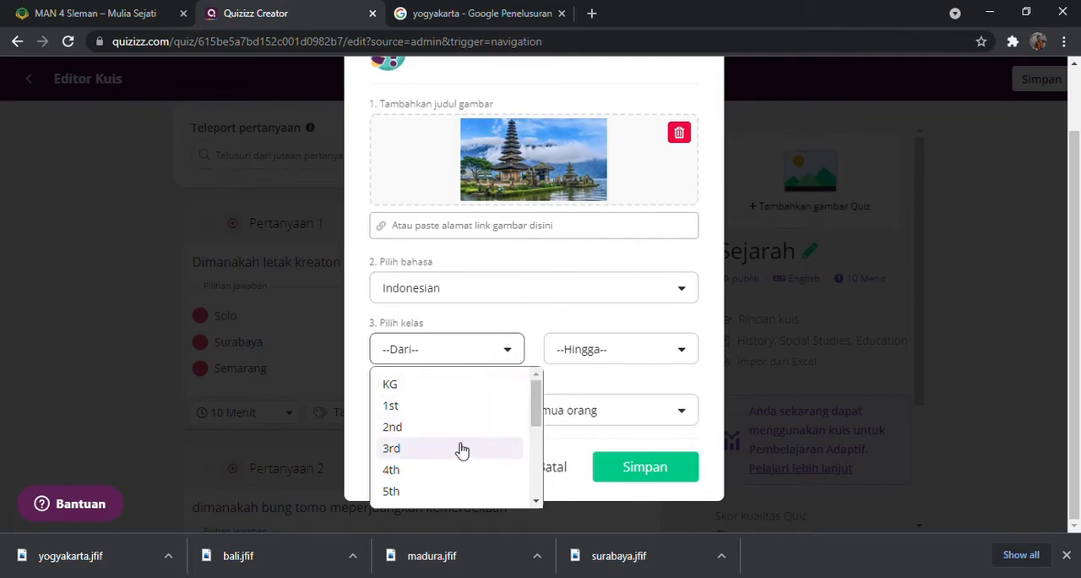
pyautogui.scroll(-2, 435, 444)
pyautogui.click(412, 441)
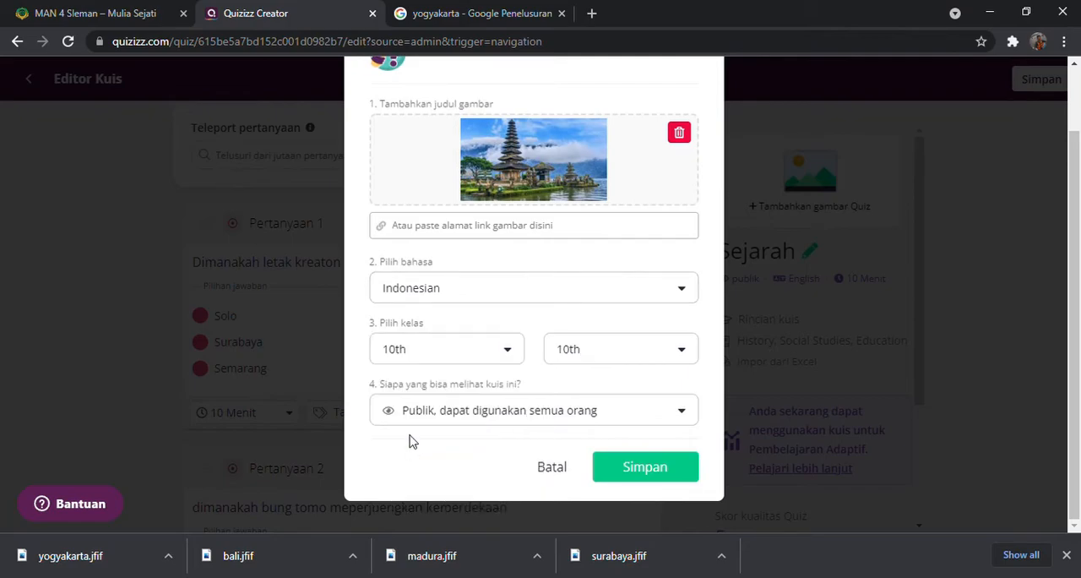
pyautogui.click(656, 469)
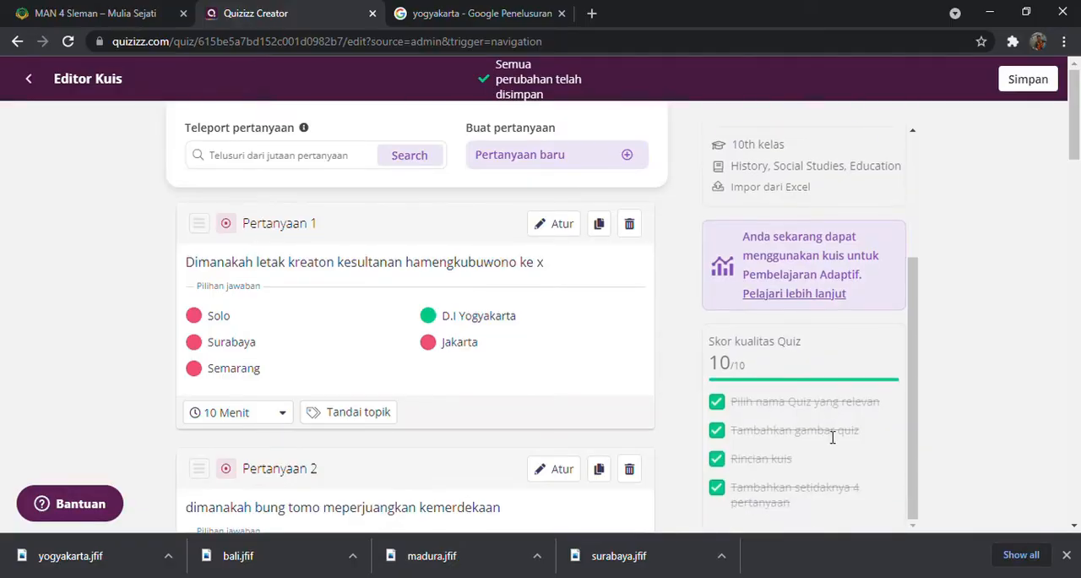
# Save the finished Sejarah quiz and close the invitation dialog without inviting anyone
pyautogui.scroll(1, 828, 422)
pyautogui.scroll(1, 821, 395)
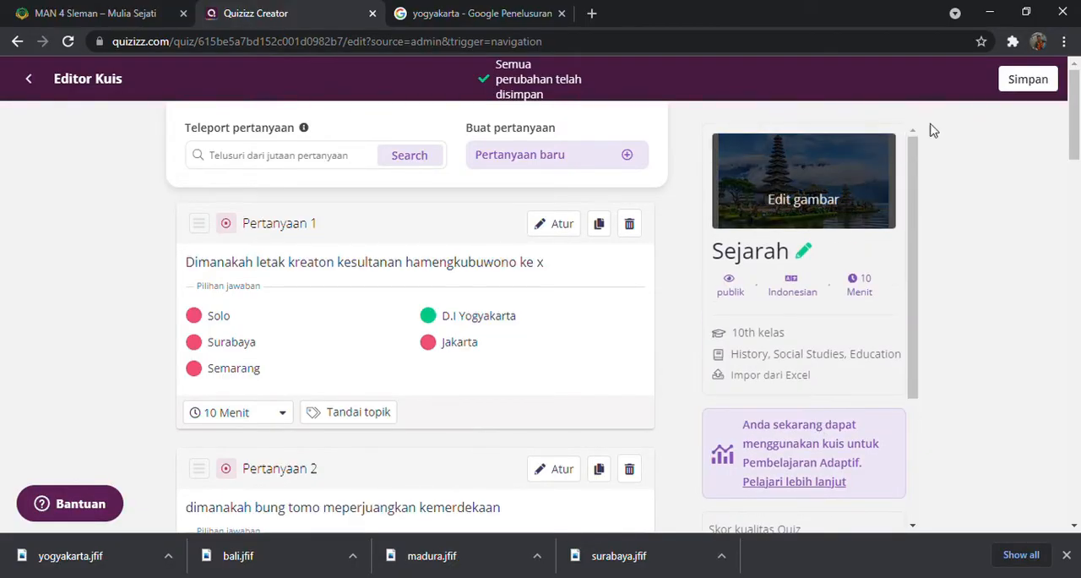
pyautogui.click(1061, 85)
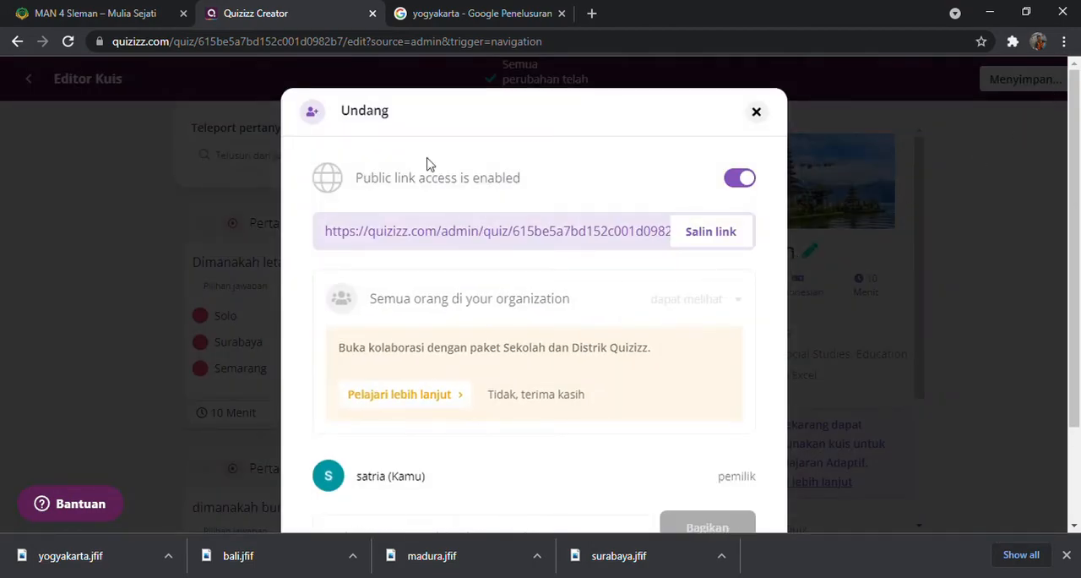
pyautogui.scroll(-2, 591, 380)
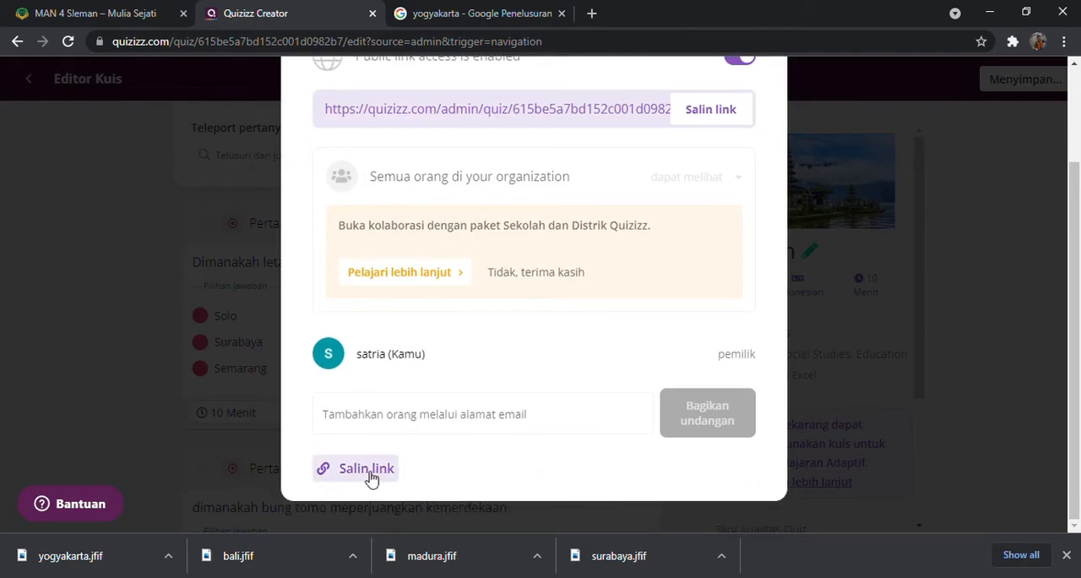
pyautogui.scroll(2, 733, 131)
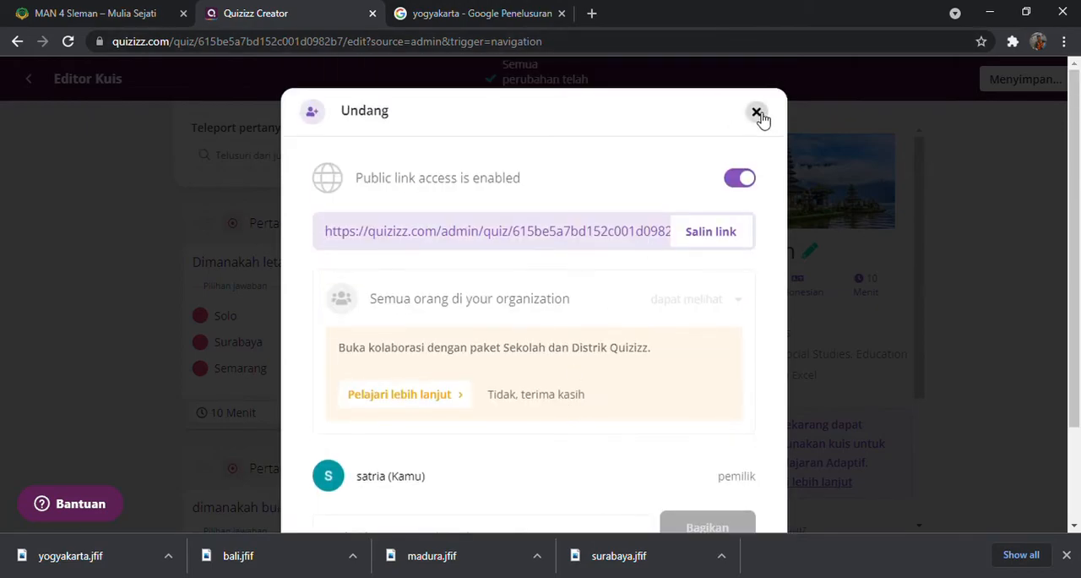
pyautogui.click(757, 112)
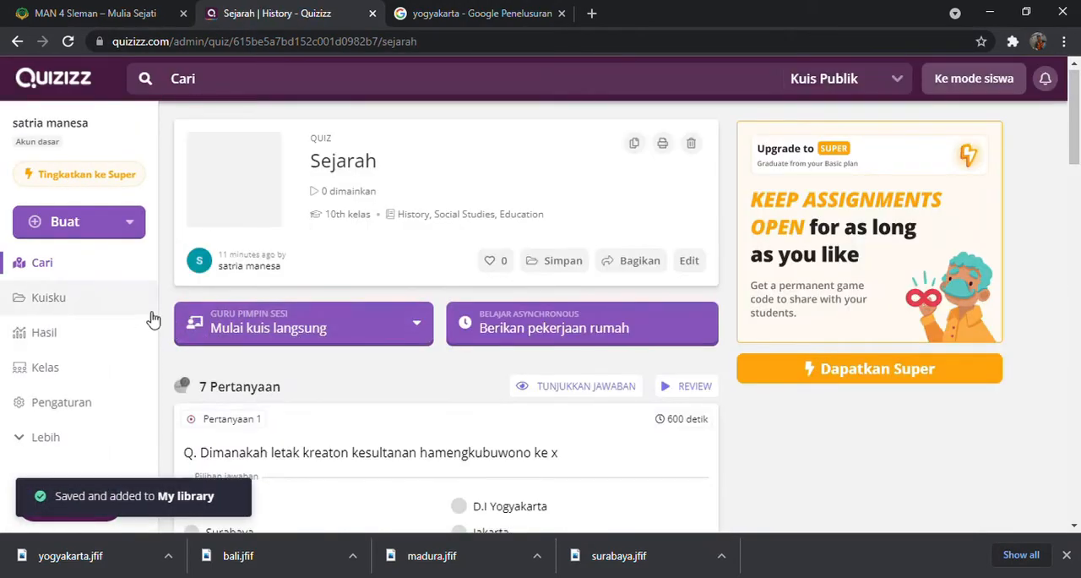
# Open the Sejarah quiz from the teacher's own quiz collection
pyautogui.scroll(-1, 75, 341)
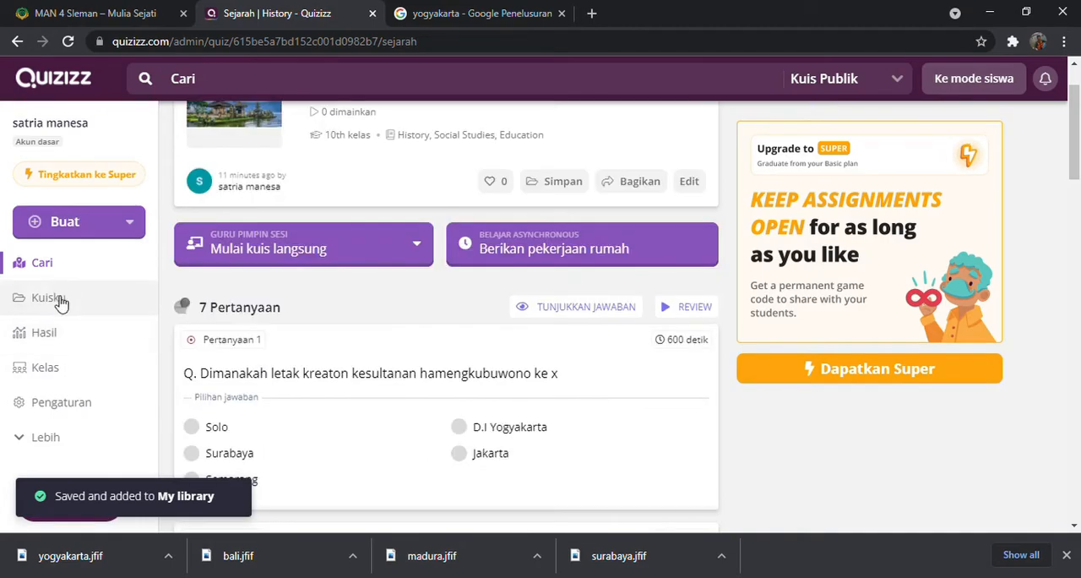
pyautogui.click(62, 302)
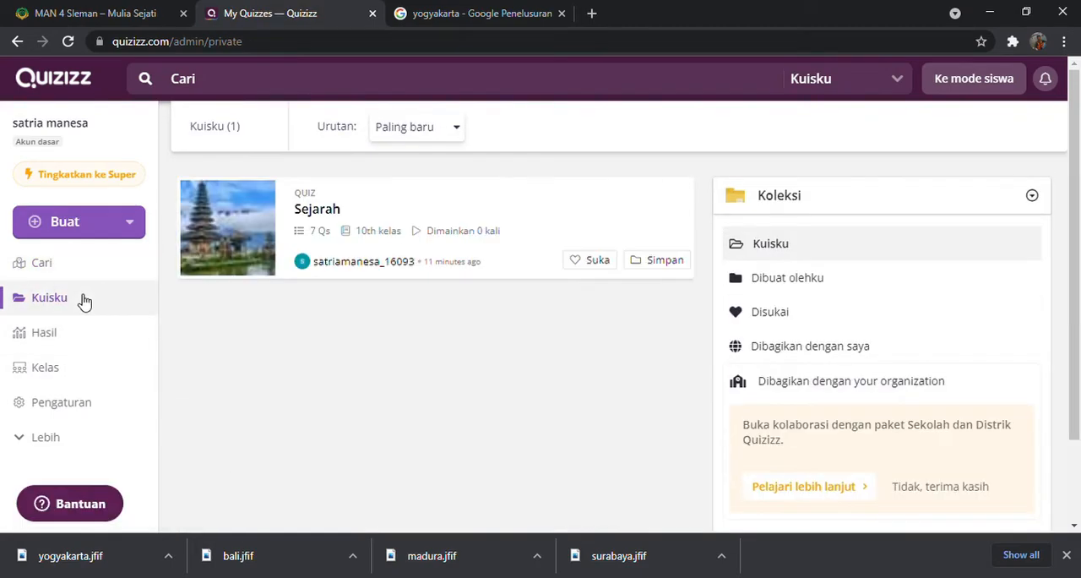
pyautogui.click(508, 221)
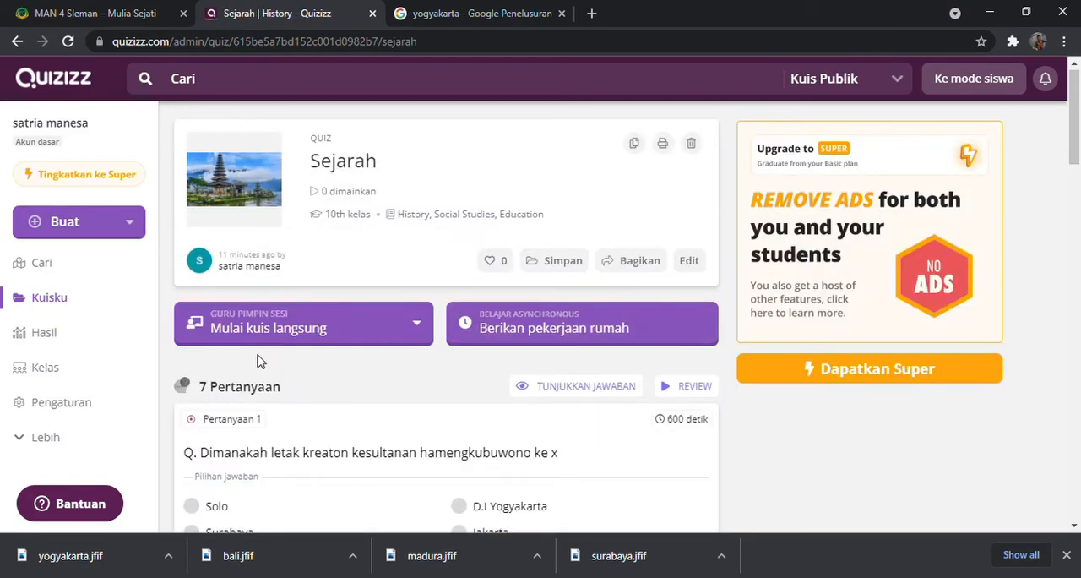
# Set up a live teacher-led session of the Sejarah quiz in Klasik mode and continue to its waiting room
pyautogui.click(428, 331)
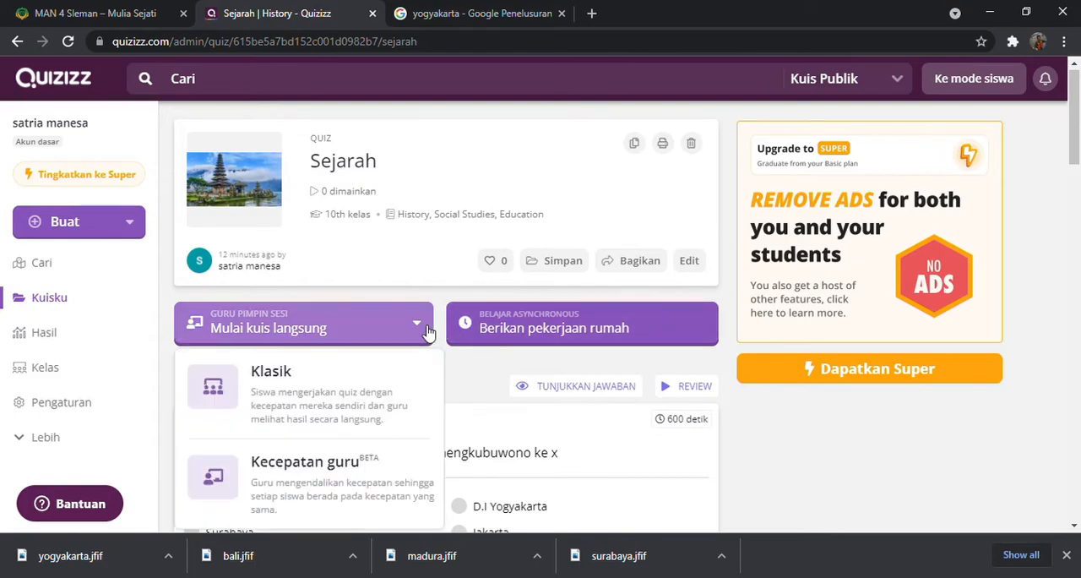
pyautogui.scroll(-2, 364, 422)
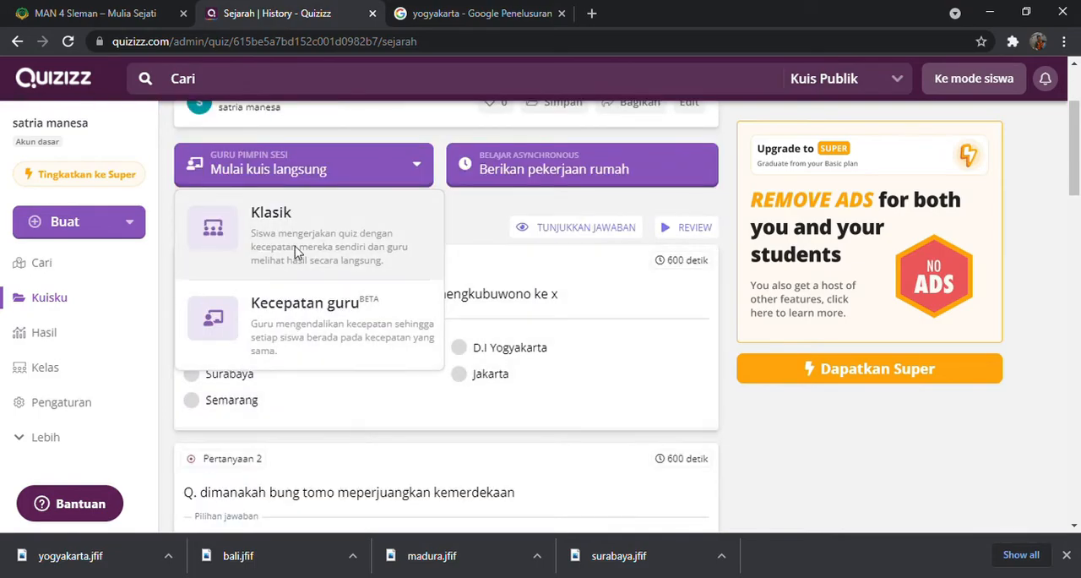
pyautogui.click(309, 241)
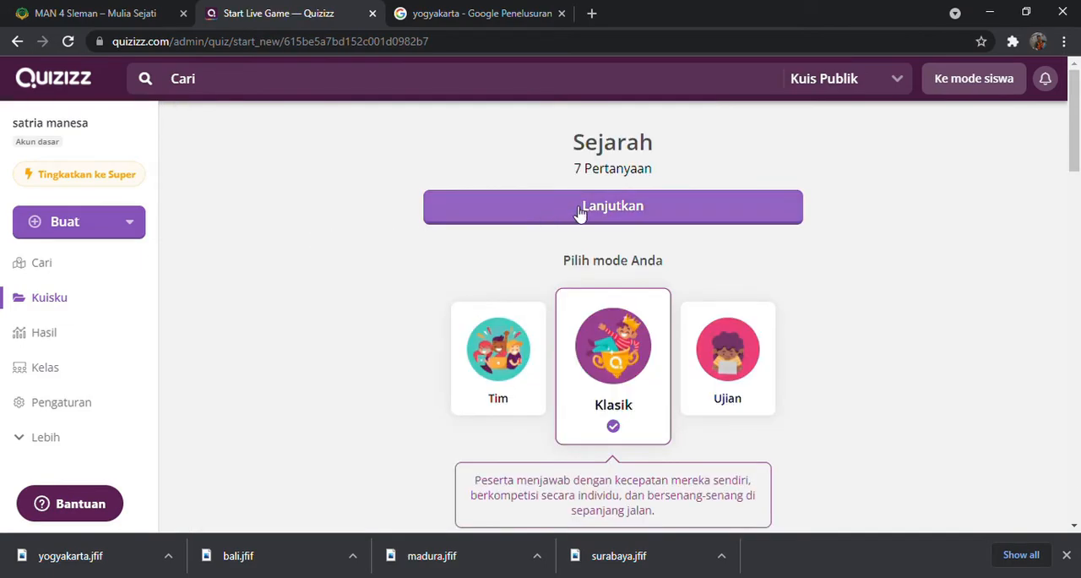
pyautogui.scroll(-1, 628, 255)
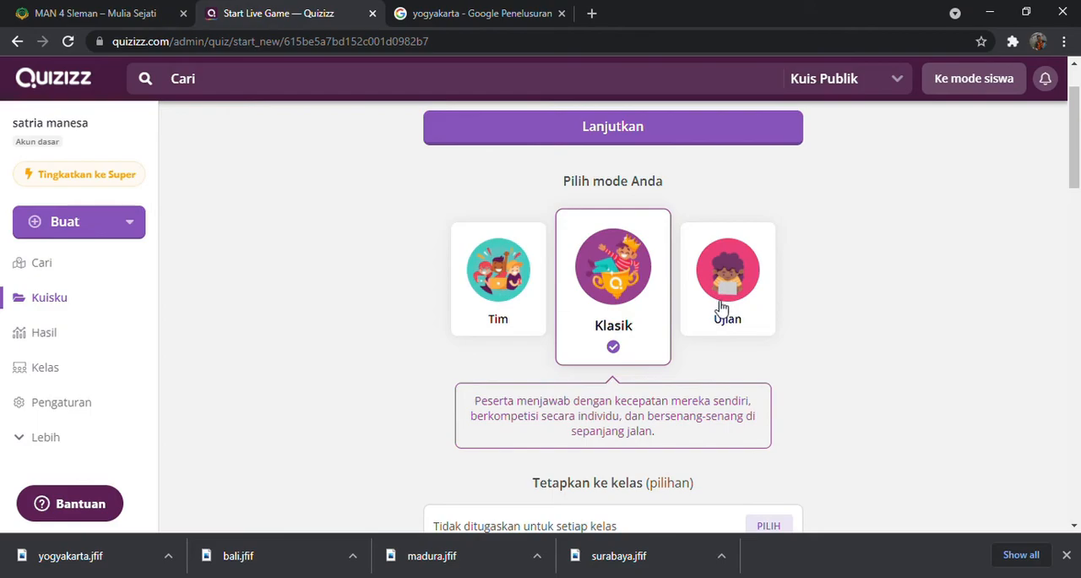
pyautogui.scroll(-2, 718, 304)
pyautogui.scroll(-5, 591, 329)
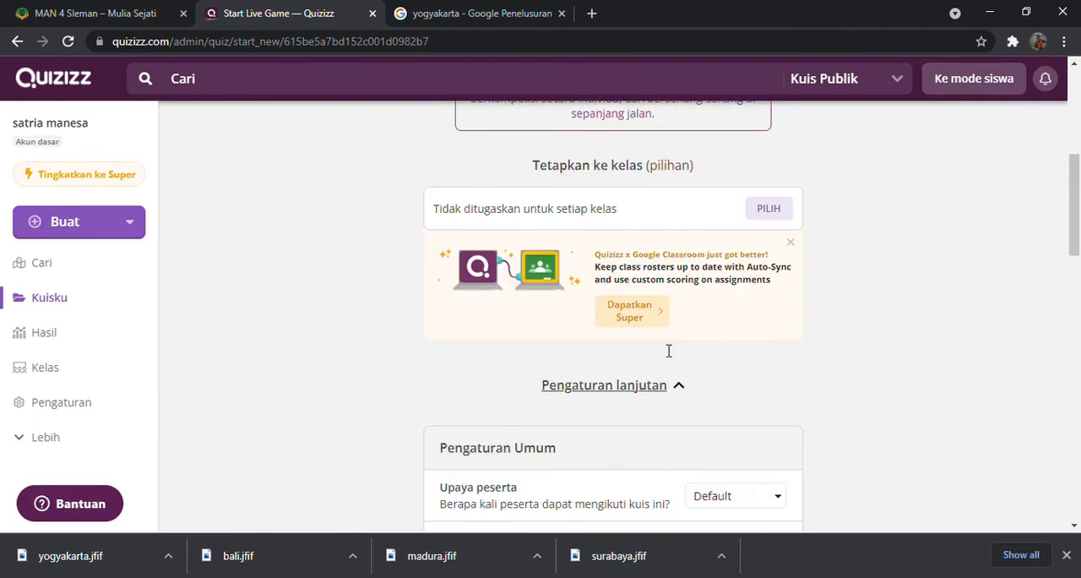
pyautogui.scroll(1, 636, 338)
pyautogui.scroll(5, 635, 338)
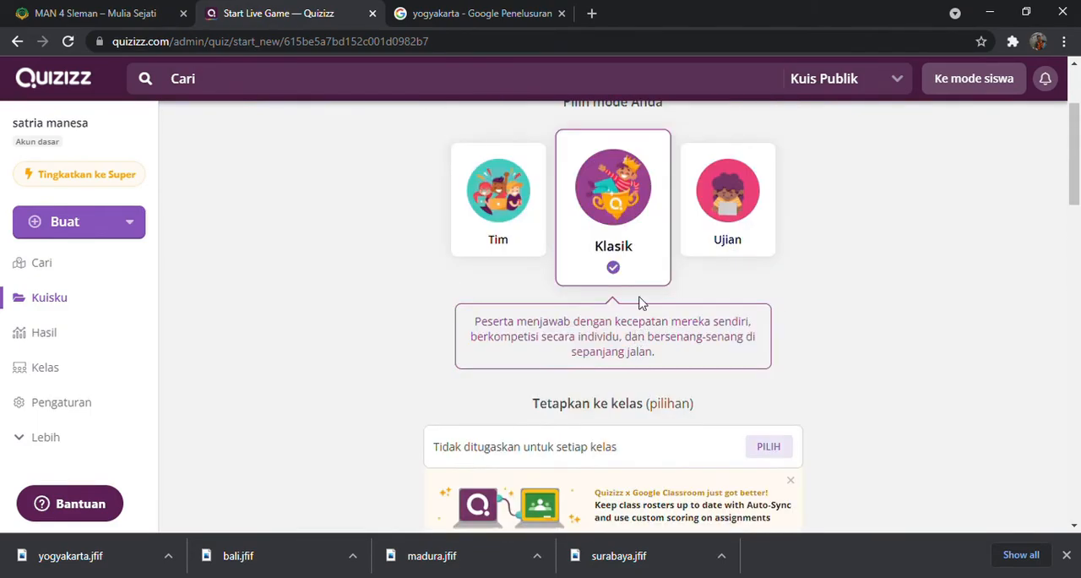
pyautogui.scroll(2, 635, 254)
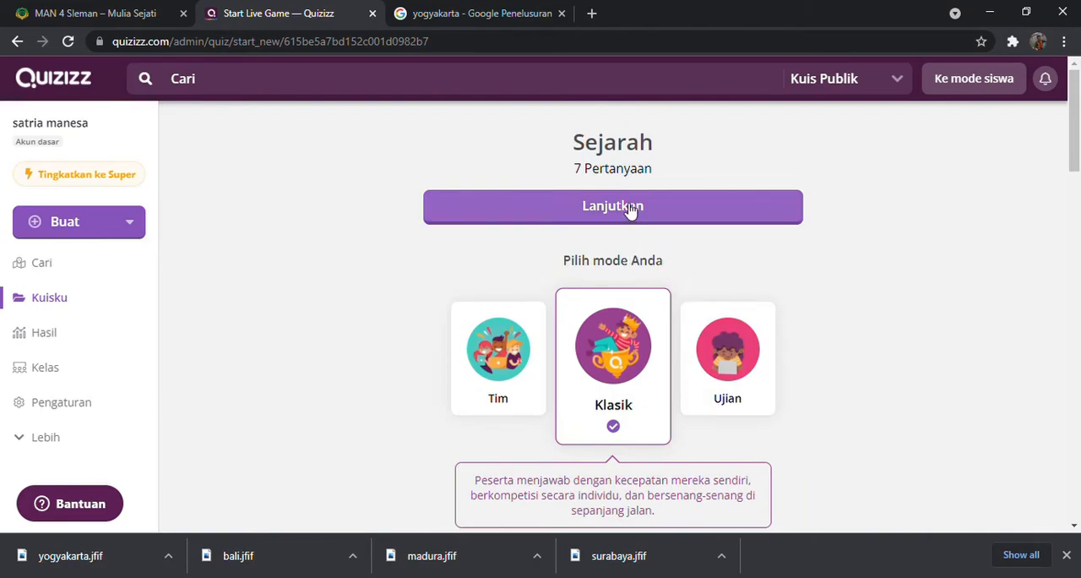
pyautogui.click(630, 210)
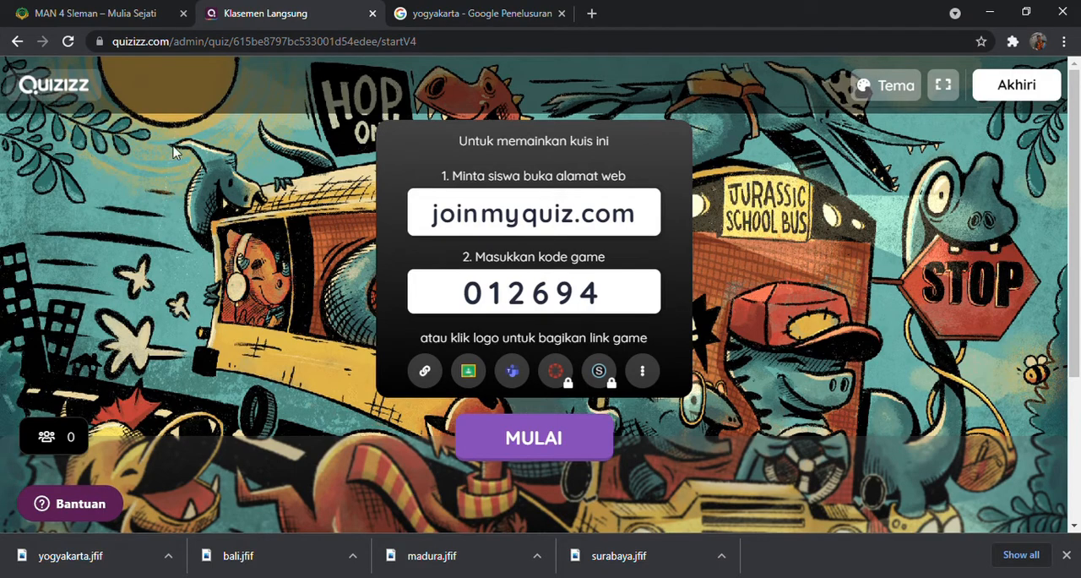
# Leave the live session's waiting room and open the homework assignment setup for the Sejarah quiz
pyautogui.click(17, 42)
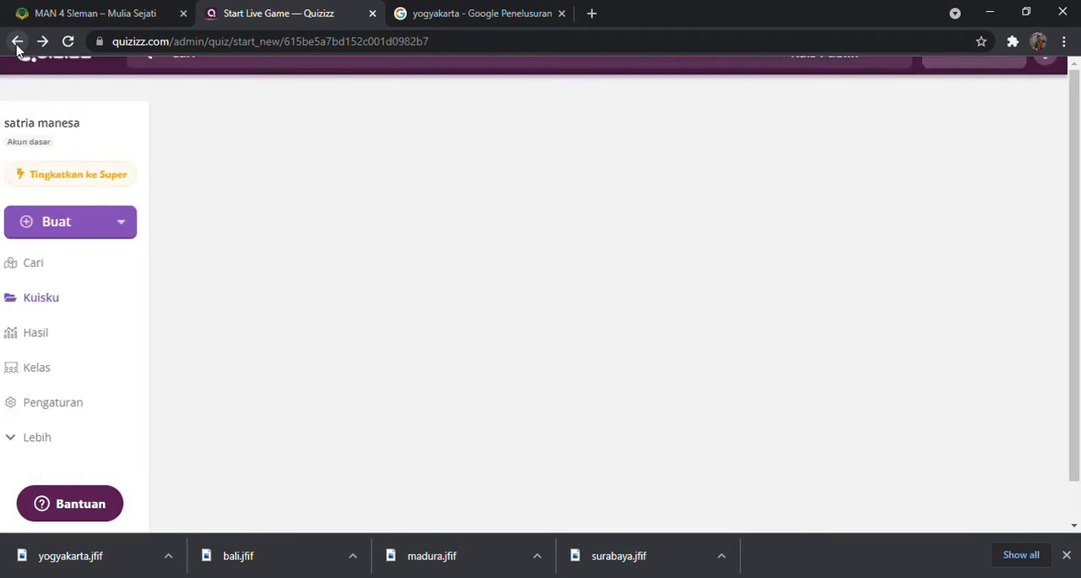
pyautogui.click(17, 42)
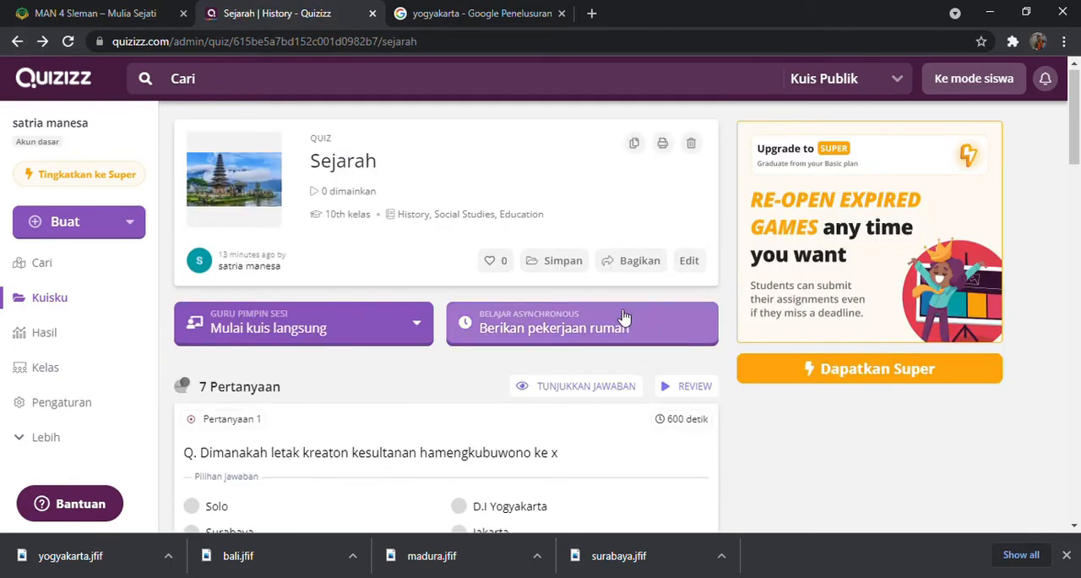
pyautogui.click(617, 323)
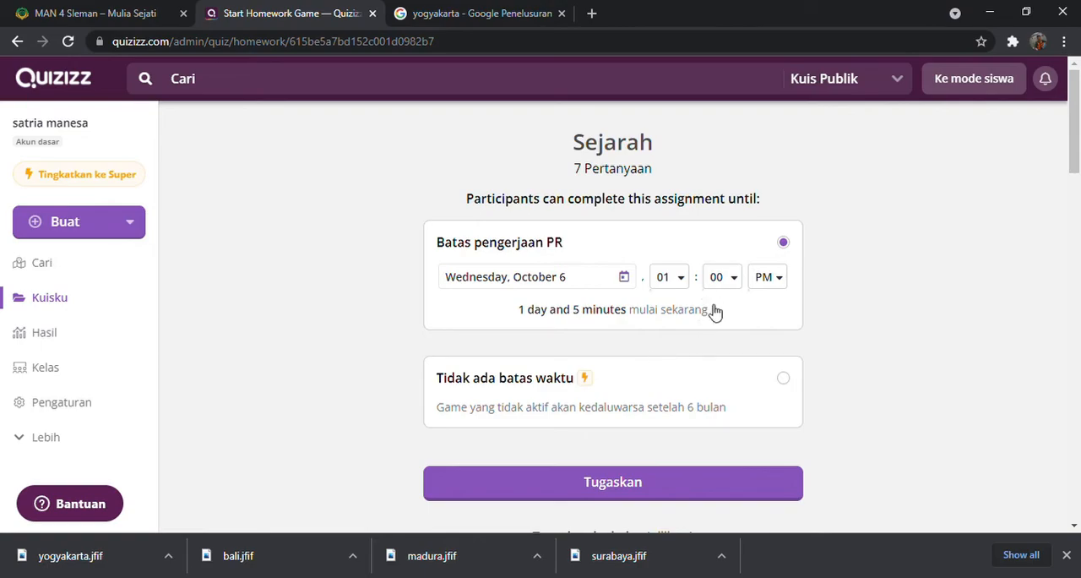
# Set the homework deadline date to Tuesday, October 19 and assign the quiz
pyautogui.click(624, 279)
pyautogui.scroll(-2, 618, 359)
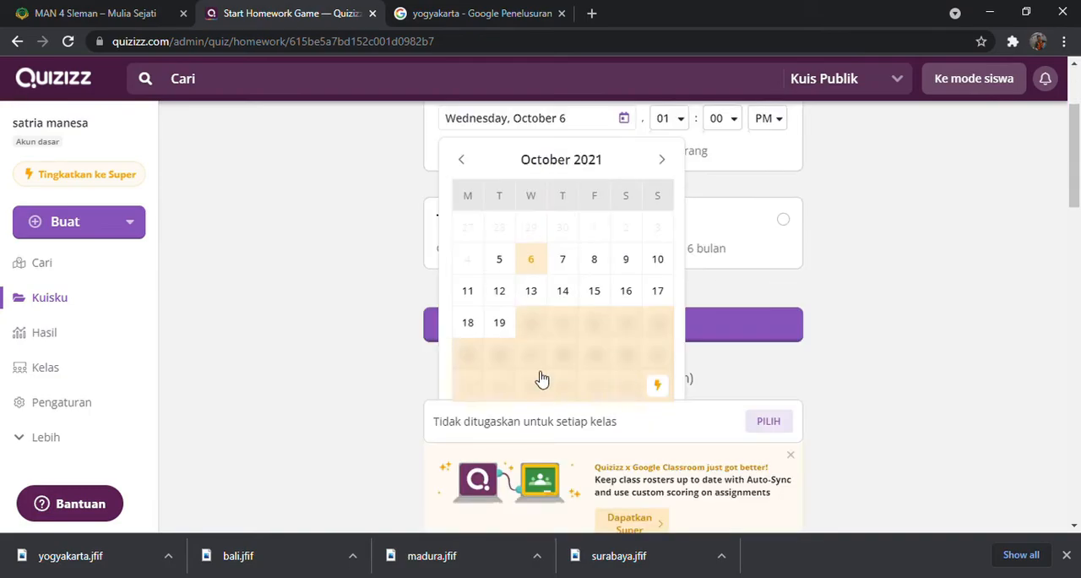
pyautogui.click(514, 327)
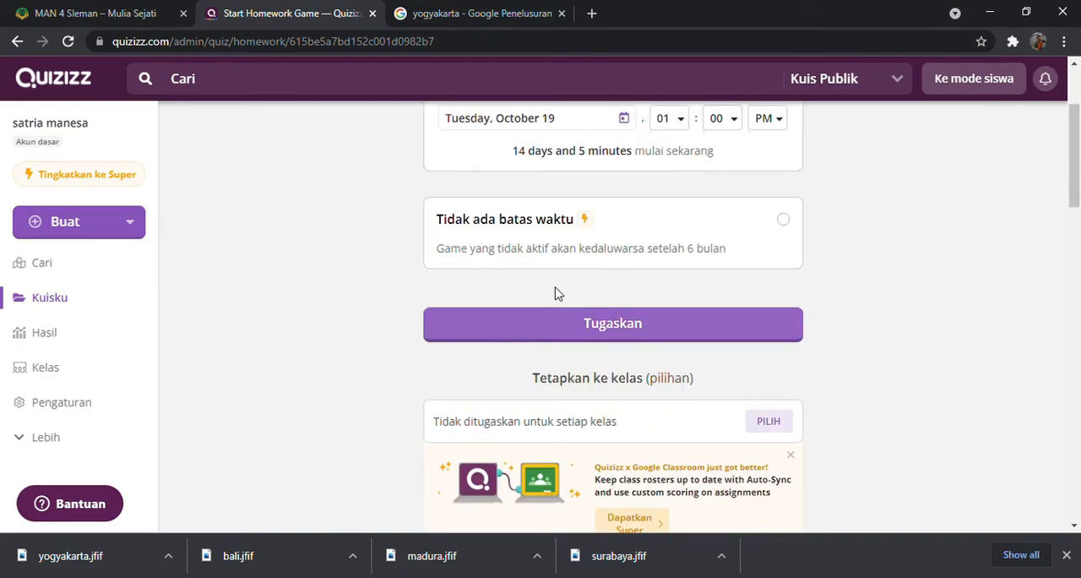
pyautogui.scroll(2, 583, 296)
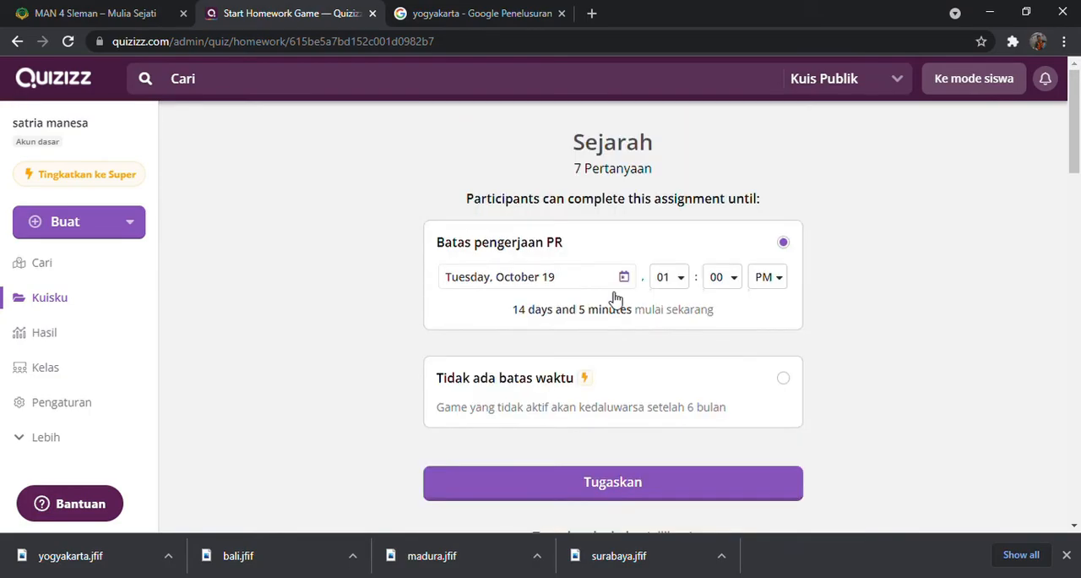
pyautogui.click(665, 489)
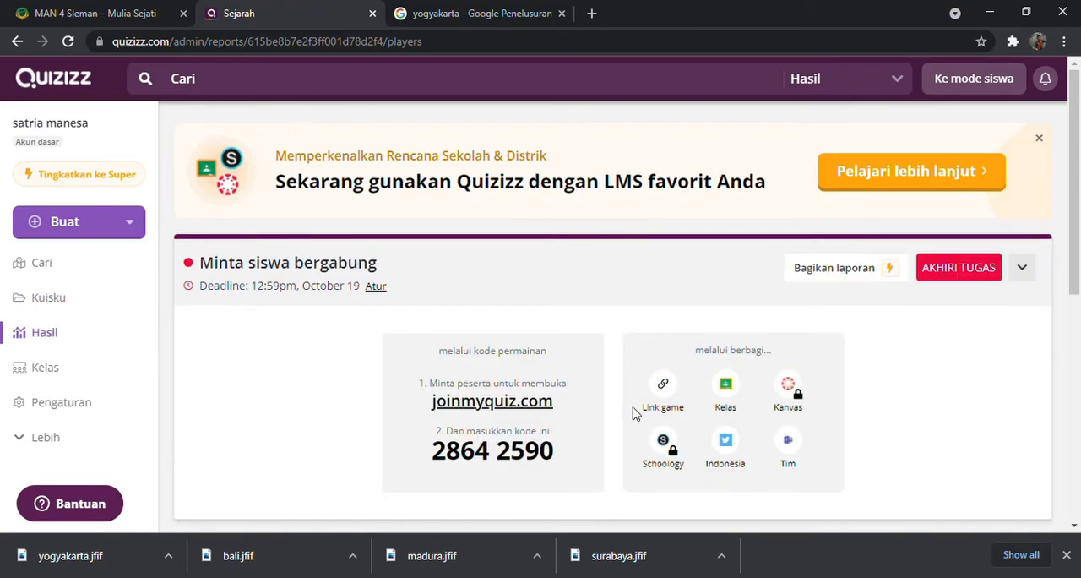
# Review the homework's join instructions, sharing options and report page
pyautogui.scroll(-1, 636, 412)
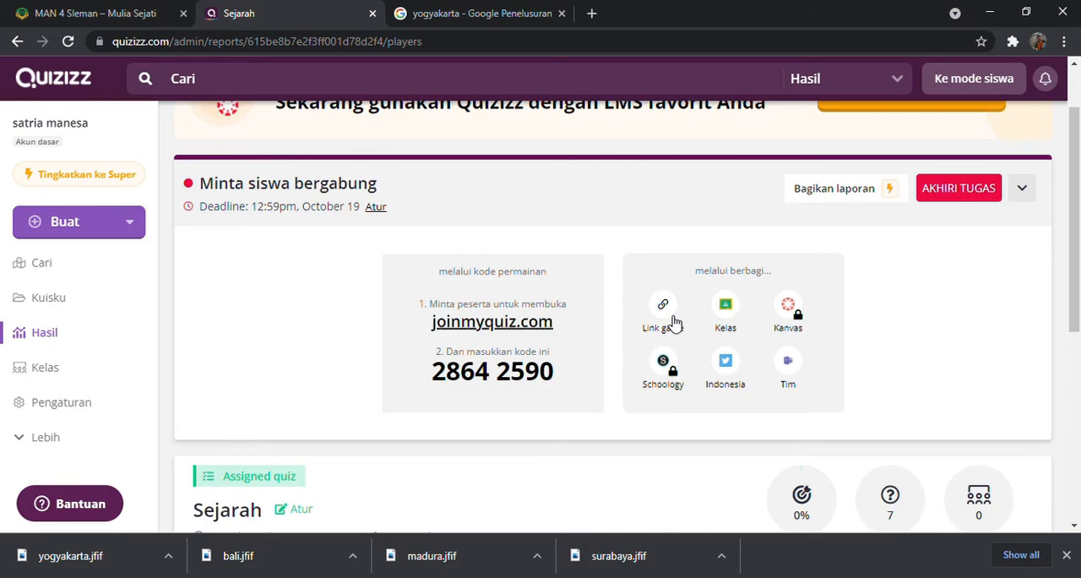
pyautogui.scroll(-3, 786, 376)
pyautogui.scroll(4, 710, 379)
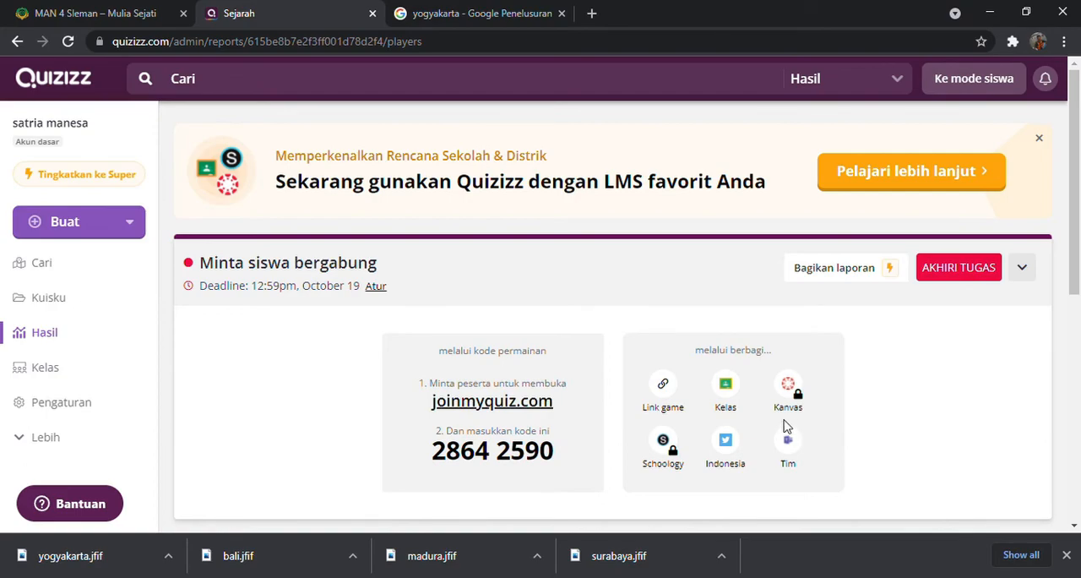
# Open the Quizizz Super upgrade page and review the plan's features and pricing
pyautogui.click(107, 175)
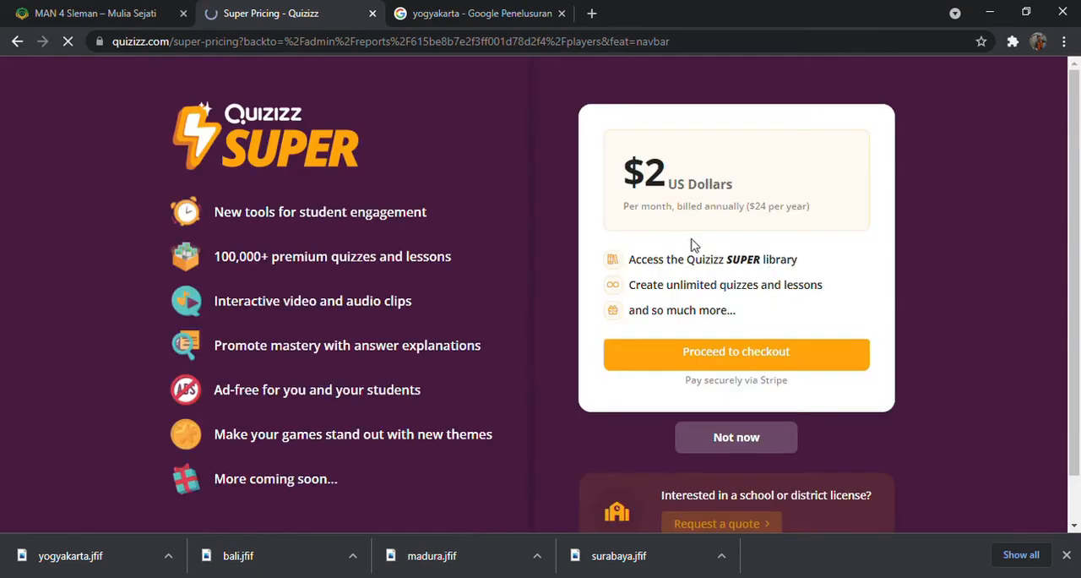
pyautogui.scroll(-1, 760, 350)
pyautogui.scroll(1, 710, 309)
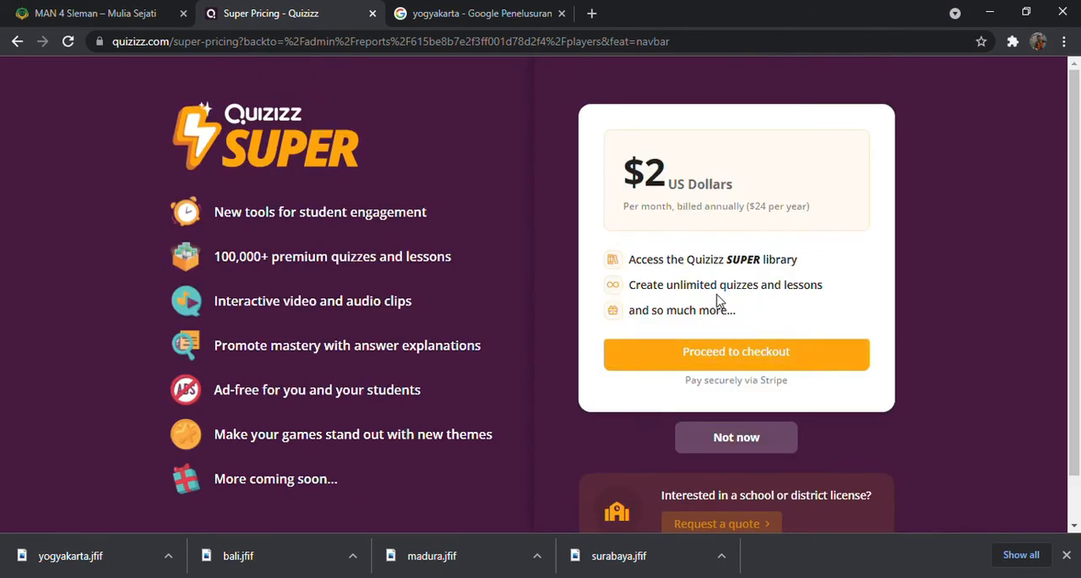